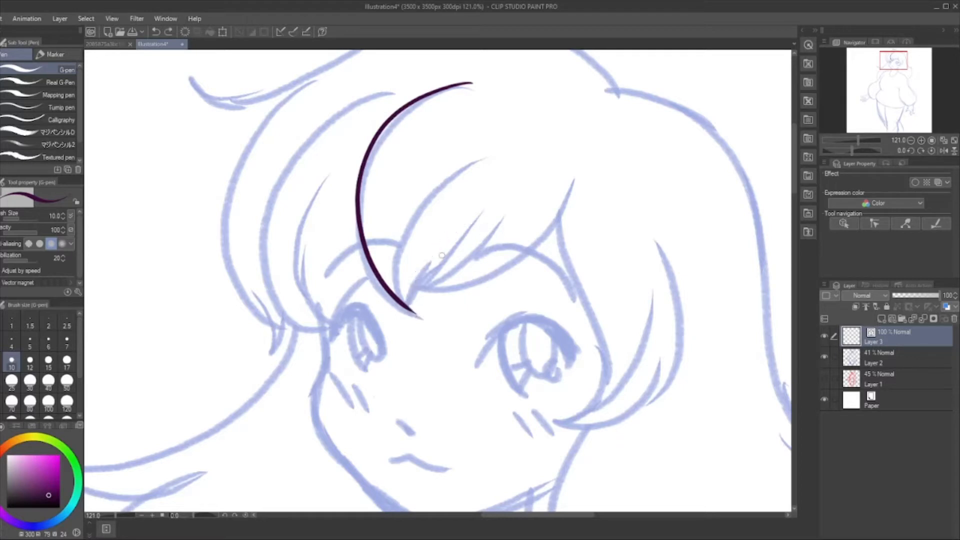
Ink the two shorter curved strands of the central fringe over the blue sketch with the G-pen
mouse_move(495, 201)
mouse_down()
mouse_move(450, 235)
mouse_move(417, 290)
mouse_move(421, 315)
mouse_move(408, 297)
mouse_move(406, 216)
mouse_move(506, 140)
mouse_up()
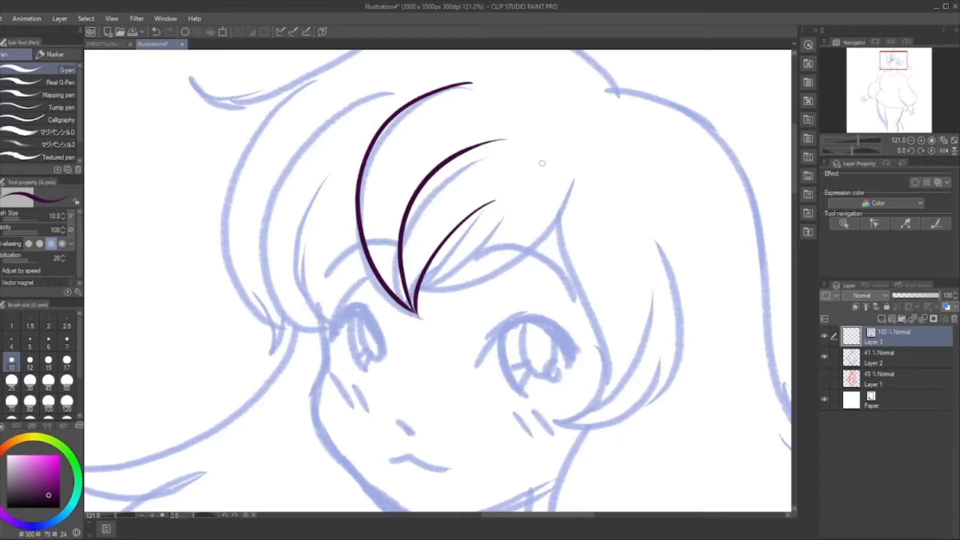
scroll(592, 186, down, 2)
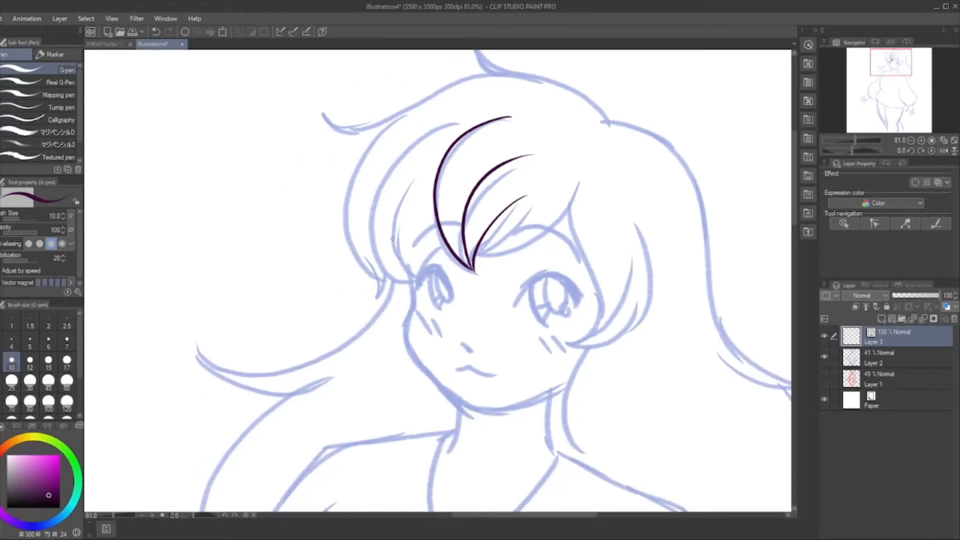
scroll(392, 239, down, 2)
Ink the crown of the head with its upright tuft and the long flicked lock sweeping out to the left
scroll(573, 93, up, 4)
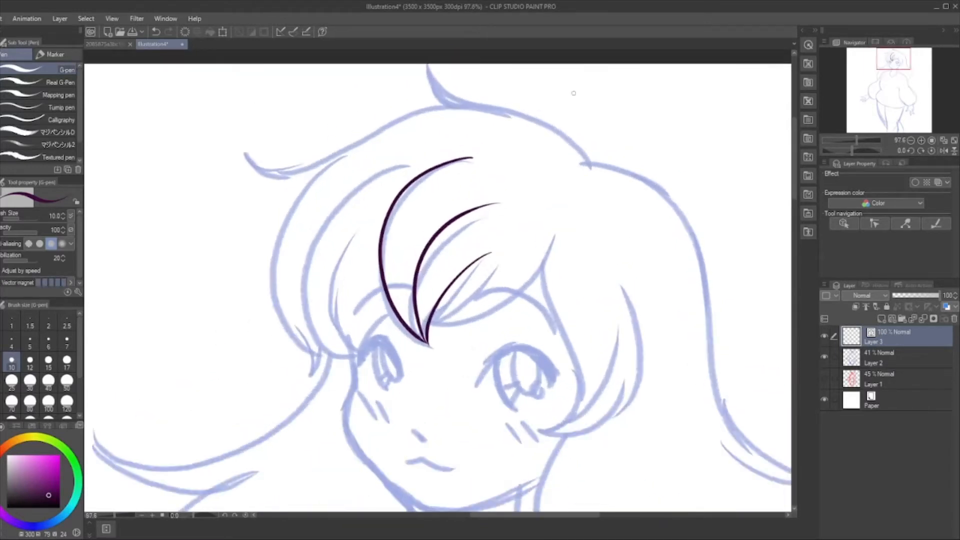
scroll(574, 93, up, 1)
scroll(542, 182, down, 1)
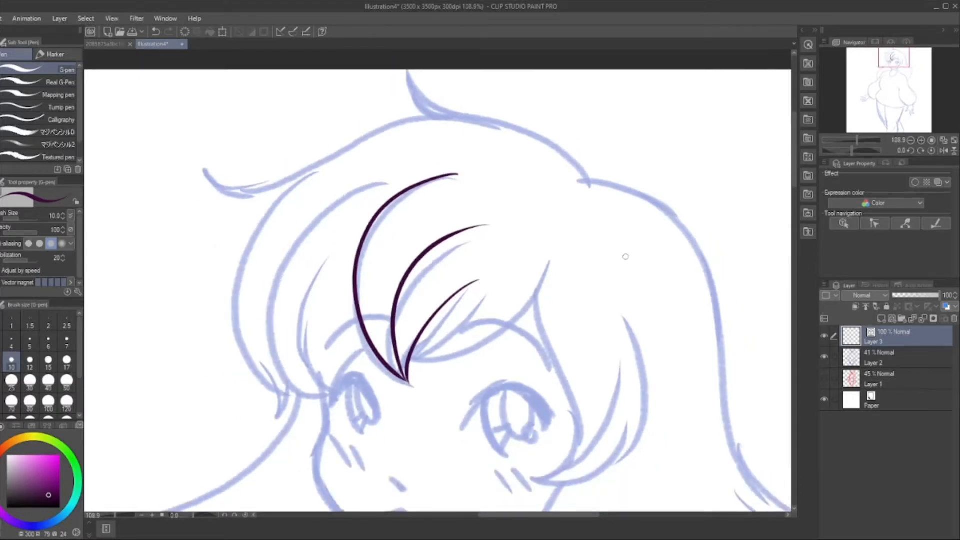
mouse_move(590, 181)
mouse_down()
mouse_move(555, 140)
mouse_move(418, 96)
mouse_move(402, 70)
mouse_move(405, 88)
mouse_move(453, 122)
mouse_up()
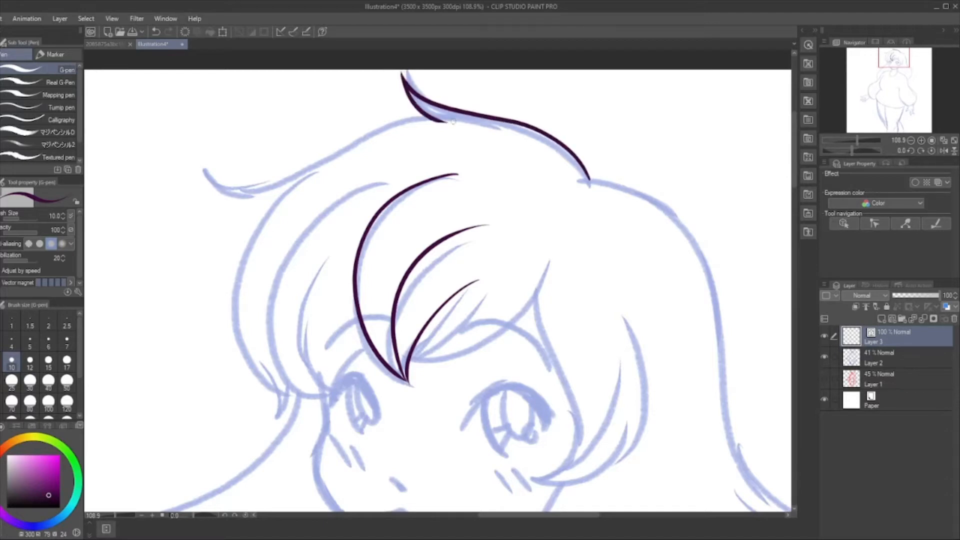
mouse_move(507, 132)
mouse_down()
mouse_move(405, 128)
mouse_move(275, 180)
mouse_move(202, 168)
mouse_move(238, 192)
mouse_move(302, 184)
mouse_up()
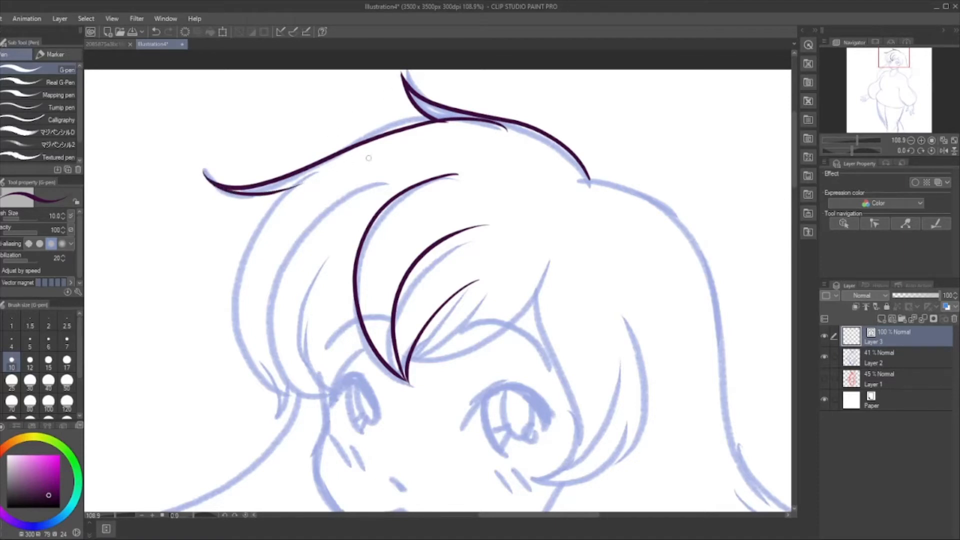
mouse_move(370, 155)
mouse_down()
mouse_move(278, 201)
mouse_move(245, 254)
mouse_move(241, 306)
mouse_move(260, 353)
mouse_move(297, 390)
mouse_up()
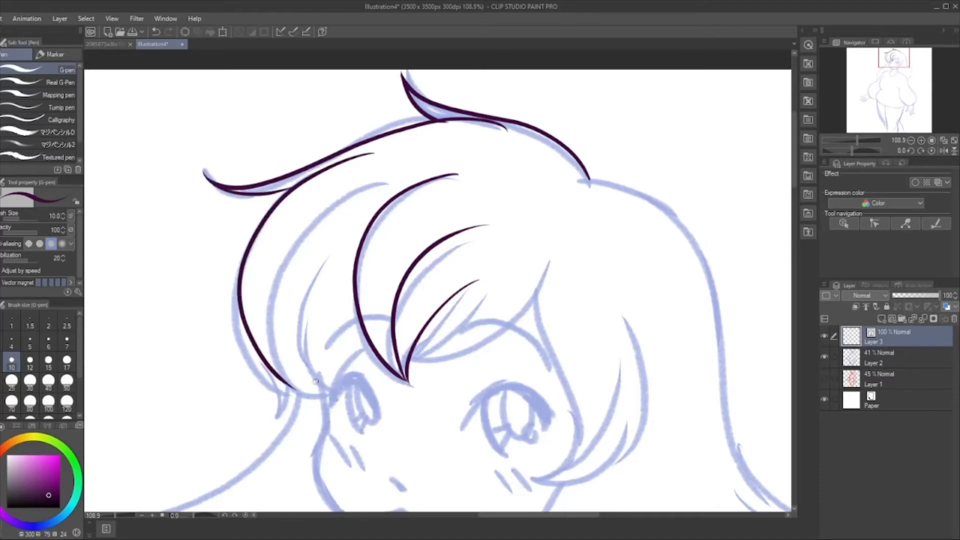
key(ctrl+z)
mouse_move(401, 146)
mouse_down()
mouse_move(295, 192)
mouse_move(235, 305)
mouse_move(289, 396)
mouse_move(306, 398)
mouse_up()
key(ctrl+z)
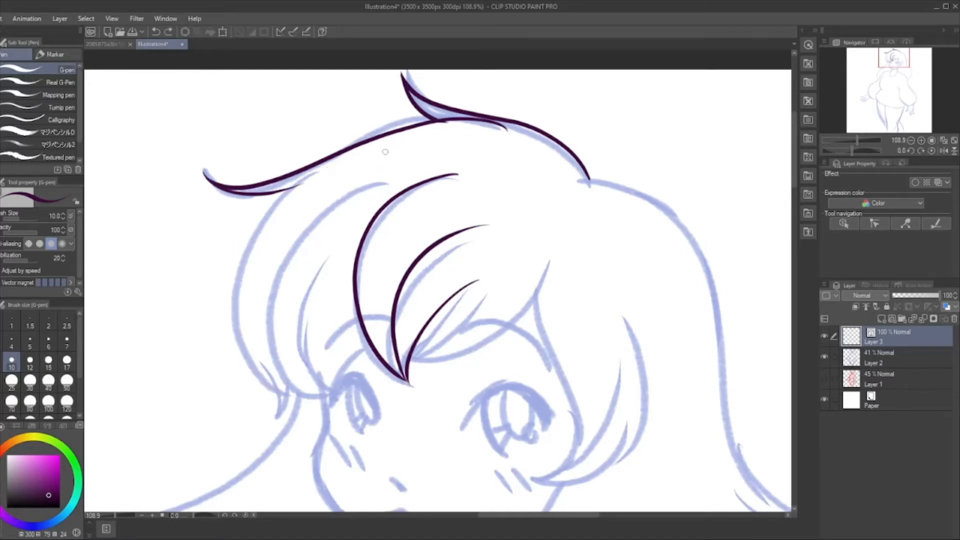
Ink the outer curve of the left side hair from the crown down to the edge of the face
mouse_move(410, 138)
mouse_down()
mouse_move(325, 167)
mouse_move(255, 227)
mouse_move(234, 346)
mouse_move(298, 409)
mouse_move(325, 411)
mouse_up()
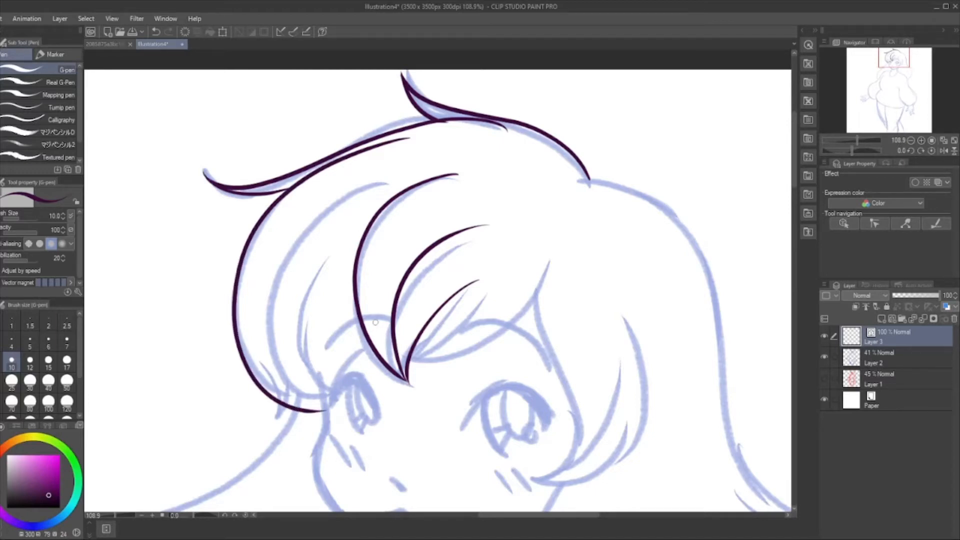
scroll(375, 323, down, 2)
scroll(501, 196, down, 1)
scroll(386, 431, up, 2)
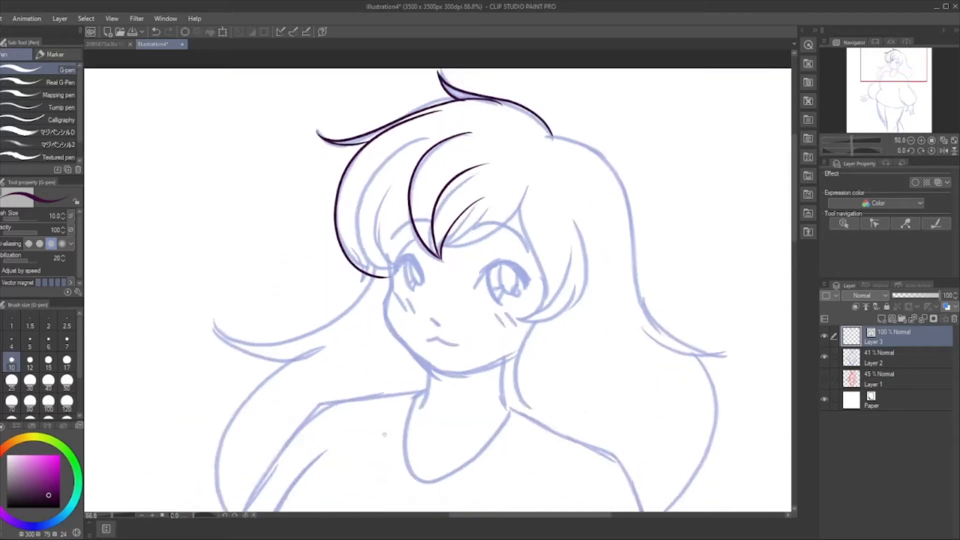
Ink the swept lower edge of the fringe above the right eye and a thinner strand just inside it
scroll(368, 219, up, 2)
scroll(373, 225, up, 1)
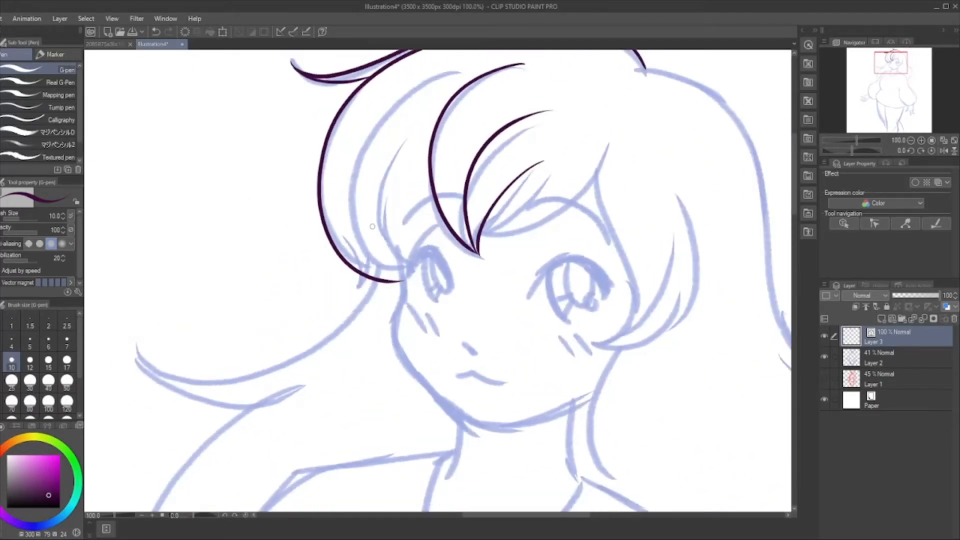
scroll(638, 196, up, 2)
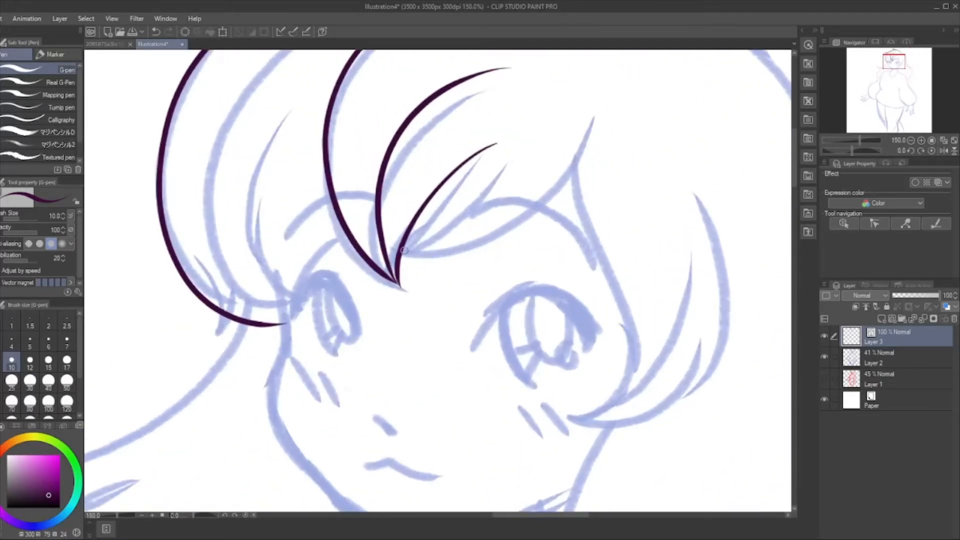
mouse_move(406, 255)
mouse_down()
mouse_move(541, 215)
mouse_move(596, 104)
mouse_up()
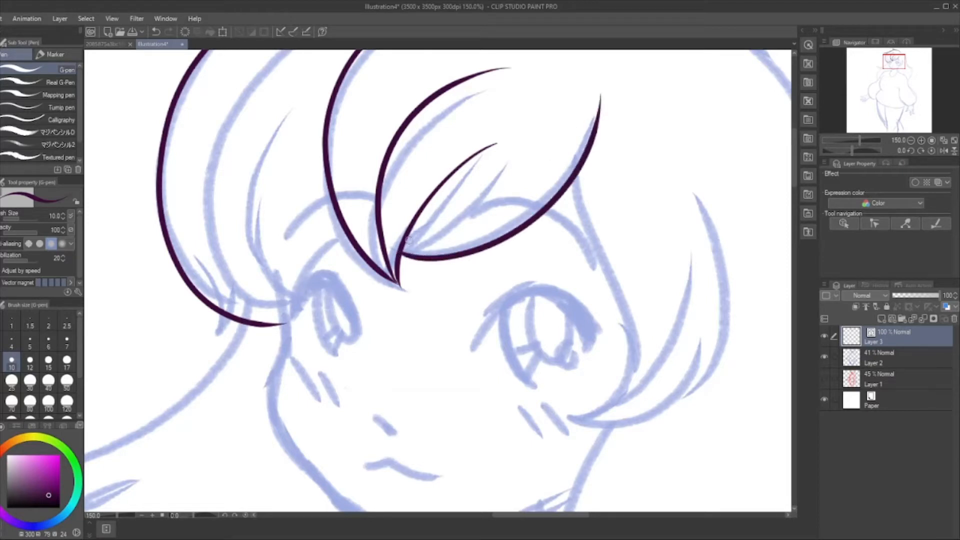
mouse_move(406, 248)
mouse_down()
mouse_move(490, 217)
mouse_move(576, 75)
mouse_up()
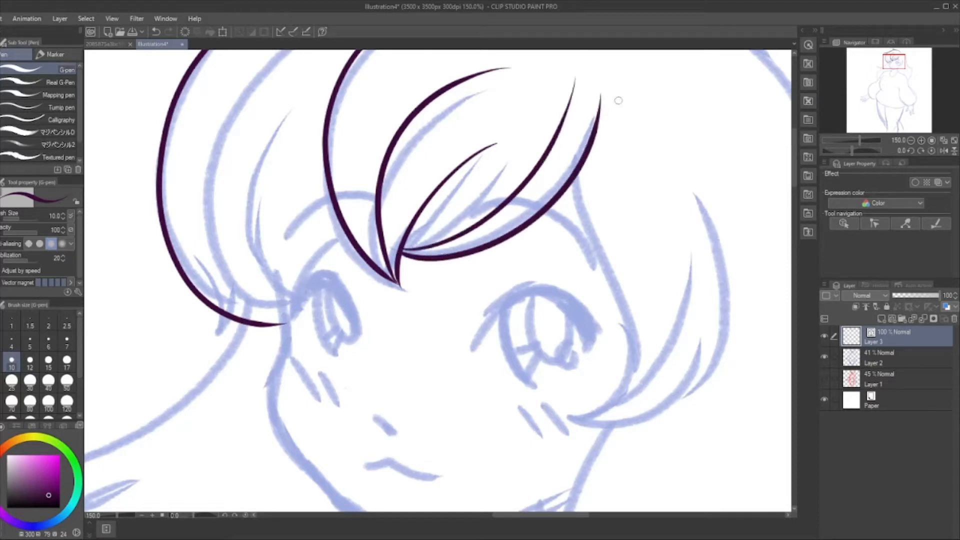
Ink the short inner edge of the left side hair, joining the fringe to the lock's tip beside the face
scroll(617, 99, down, 3)
scroll(409, 161, up, 3)
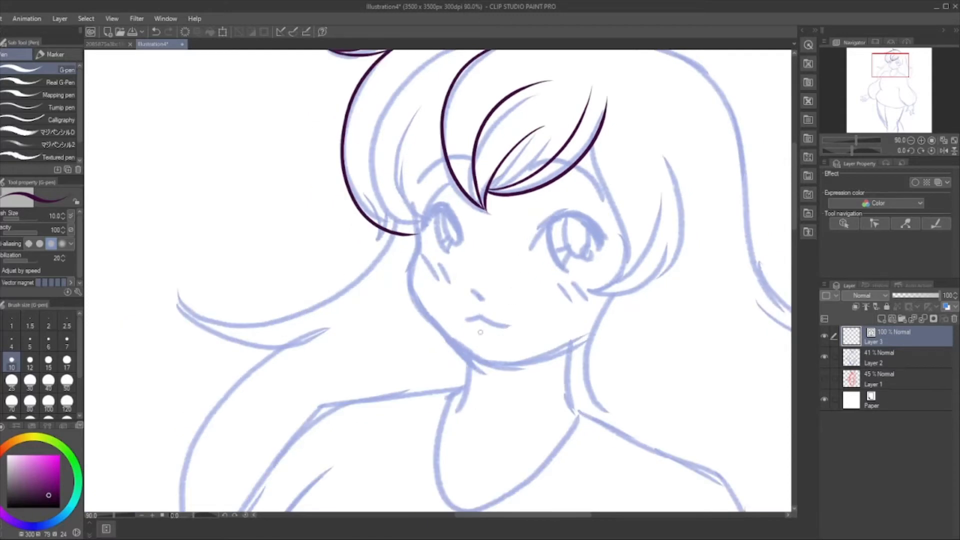
scroll(409, 160, up, 2)
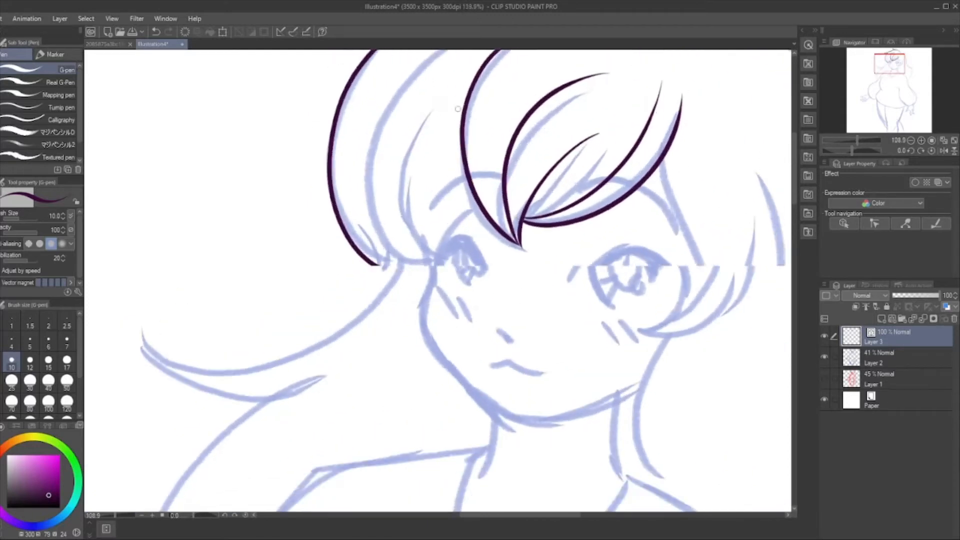
mouse_move(469, 192)
mouse_down()
mouse_move(406, 267)
mouse_move(419, 319)
mouse_up()
scroll(468, 238, down, 4)
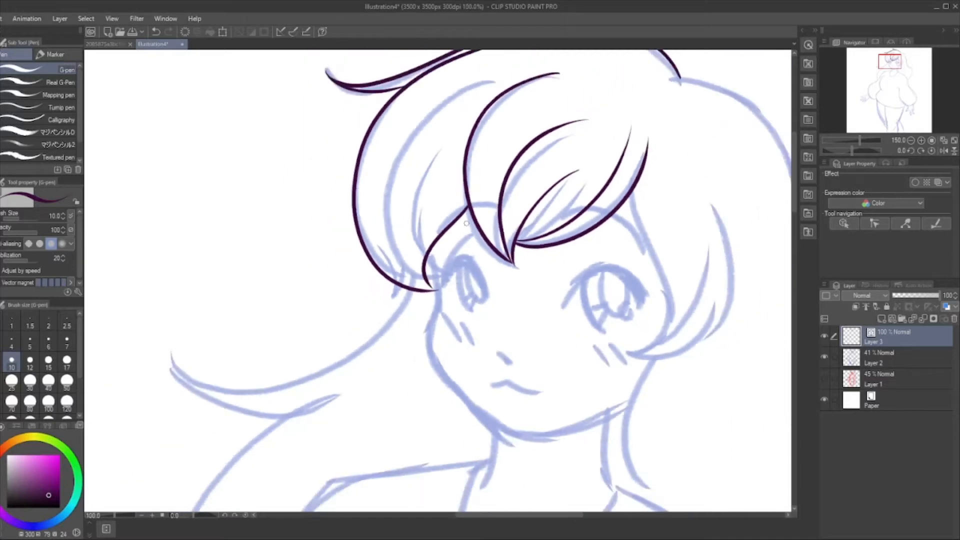
Ink the contour of the right side lock, from the fringe down past the cheek and around its curled tip
scroll(588, 146, up, 3)
scroll(587, 146, up, 1)
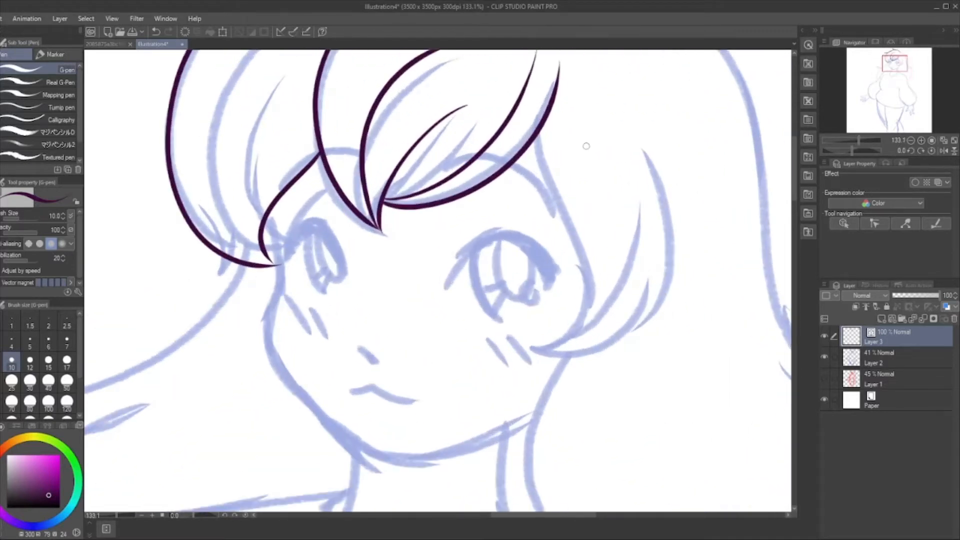
mouse_move(539, 134)
mouse_down()
mouse_move(576, 229)
mouse_move(571, 343)
mouse_move(532, 348)
mouse_move(571, 353)
mouse_move(658, 296)
mouse_move(664, 220)
mouse_up()
mouse_move(646, 143)
mouse_down()
mouse_move(668, 197)
mouse_move(662, 309)
mouse_move(617, 351)
mouse_up()
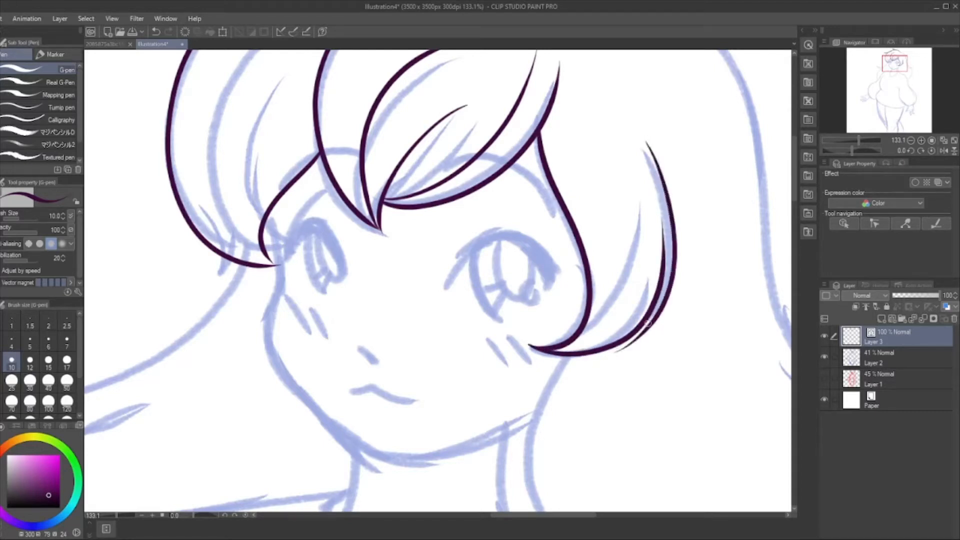
key(ctrl+z)
mouse_move(635, 143)
mouse_down()
mouse_move(657, 190)
mouse_move(670, 287)
mouse_move(626, 360)
mouse_up()
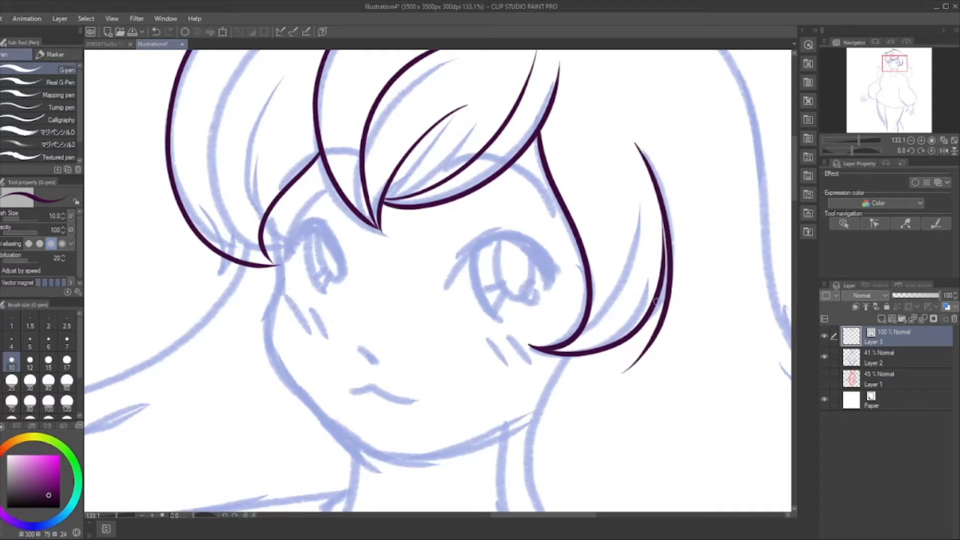
key(ctrl+z)
Ink the long outer strand of the right side lock and a curved detail strand inside it
mouse_move(632, 135)
mouse_down()
mouse_move(669, 202)
mouse_move(648, 340)
mouse_up()
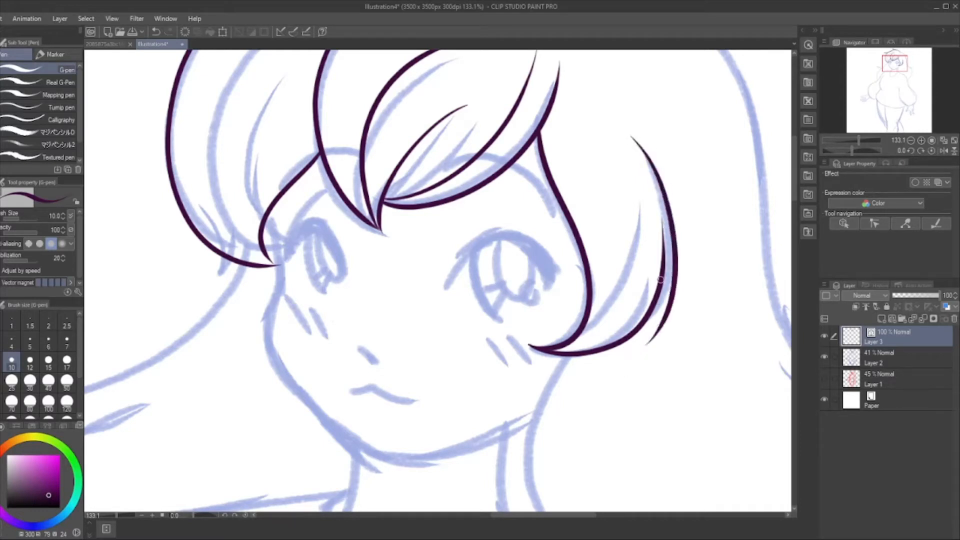
mouse_move(660, 279)
mouse_down()
mouse_move(646, 342)
mouse_move(661, 260)
mouse_up()
key(ctrl+z)
mouse_move(546, 349)
mouse_down()
mouse_move(623, 314)
mouse_move(592, 138)
mouse_up()
scroll(459, 372, down, 2)
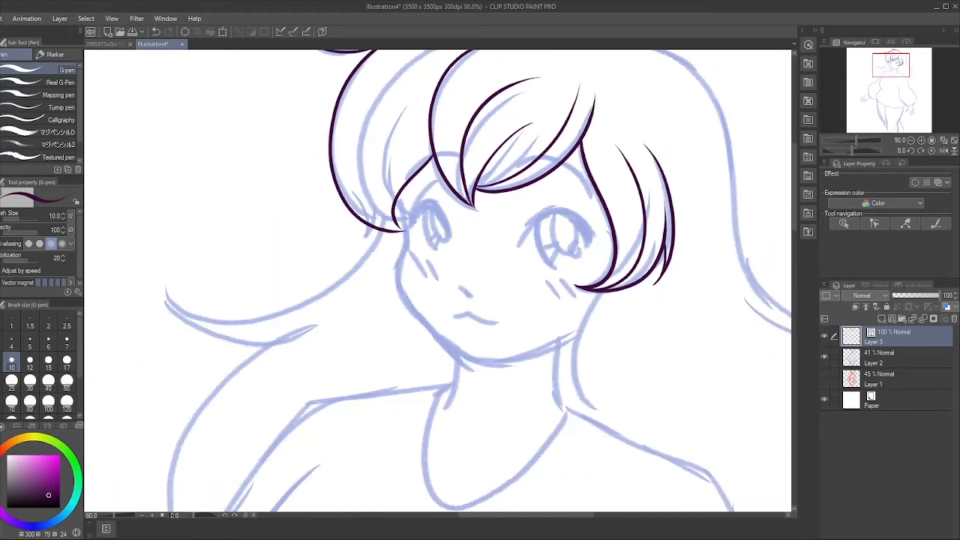
Ink the nose as a short slanted stroke over the sketch
scroll(510, 268, up, 4)
scroll(435, 330, up, 1)
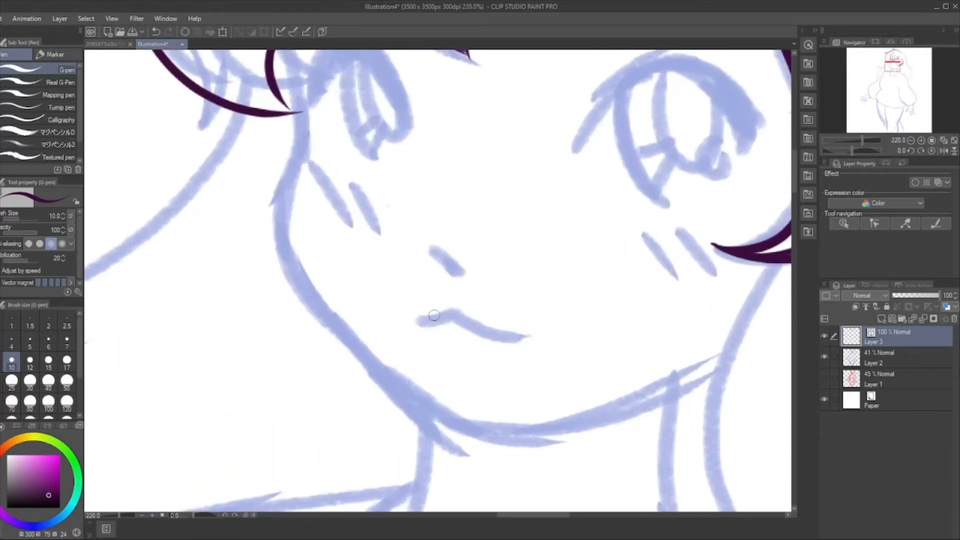
drag(434, 253, 447, 264)
scroll(330, 85, down, 6)
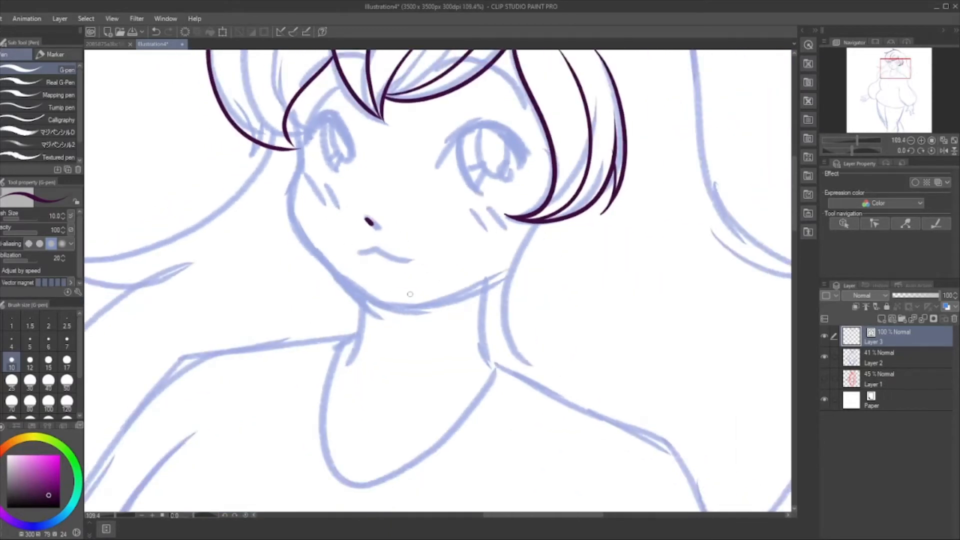
Add a new vector layer above Layer 3 and ink the face outline from the left temple around the chin
click(892, 320)
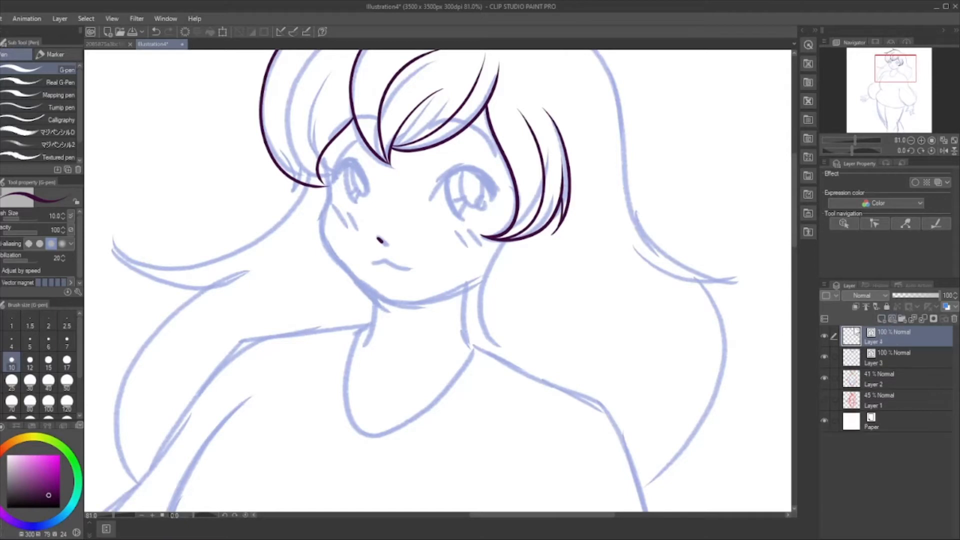
scroll(440, 284, up, 3)
scroll(439, 284, up, 2)
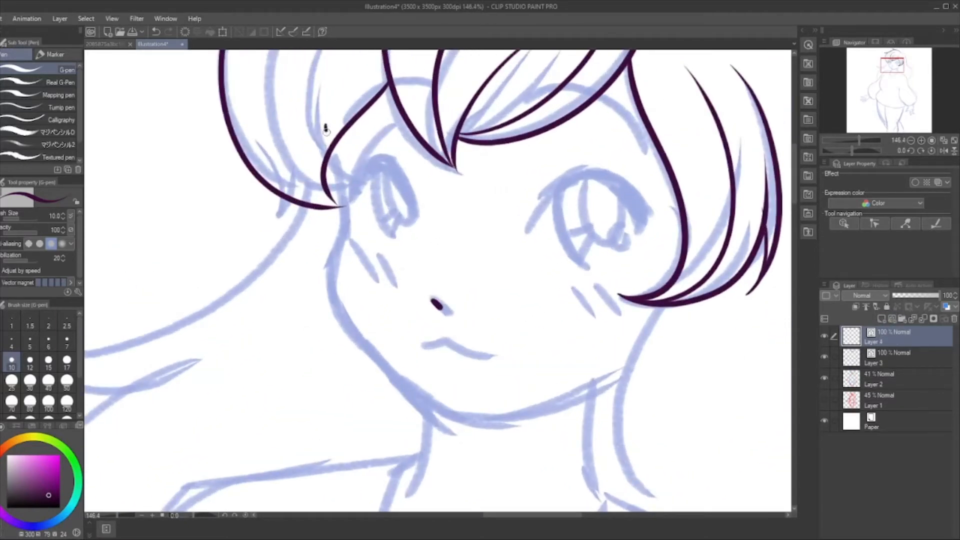
mouse_move(325, 129)
mouse_down()
mouse_move(341, 194)
mouse_move(337, 300)
mouse_move(389, 372)
mouse_move(447, 418)
mouse_move(477, 426)
mouse_move(538, 415)
mouse_move(610, 383)
mouse_move(692, 312)
mouse_up()
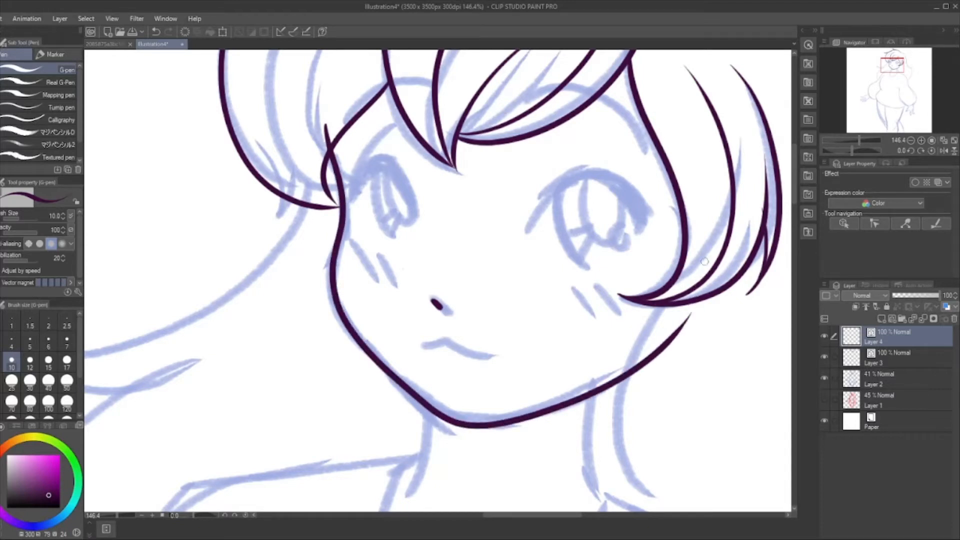
Ink the curved mouth line and a short lower-lip stroke beneath it
drag(421, 346, 508, 352)
key(ctrl+z)
mouse_move(440, 340)
mouse_down()
mouse_move(487, 356)
mouse_move(505, 345)
mouse_up()
drag(438, 357, 461, 359)
key(ctrl+z)
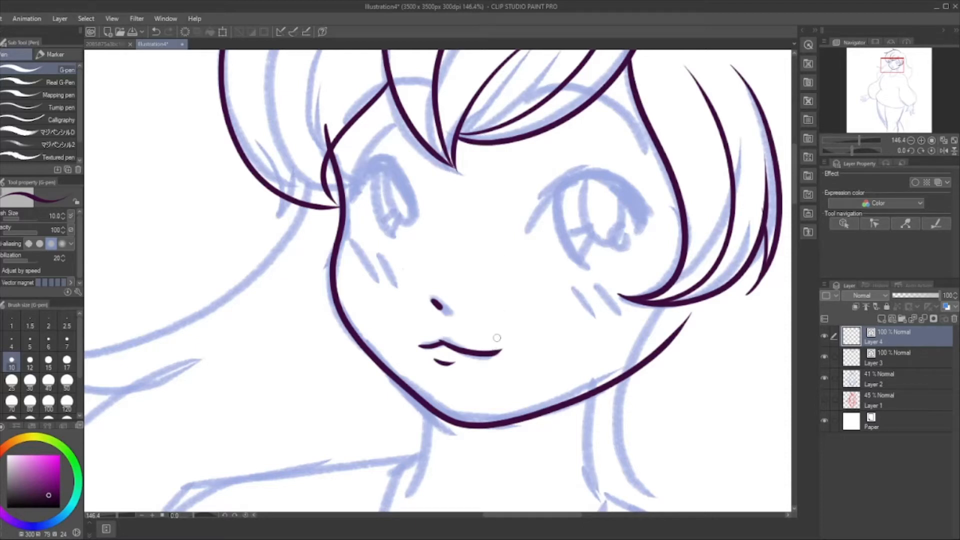
Erase the end of the face outline that overlaps the left side hair, using the Hard eraser at size 17
key(e)
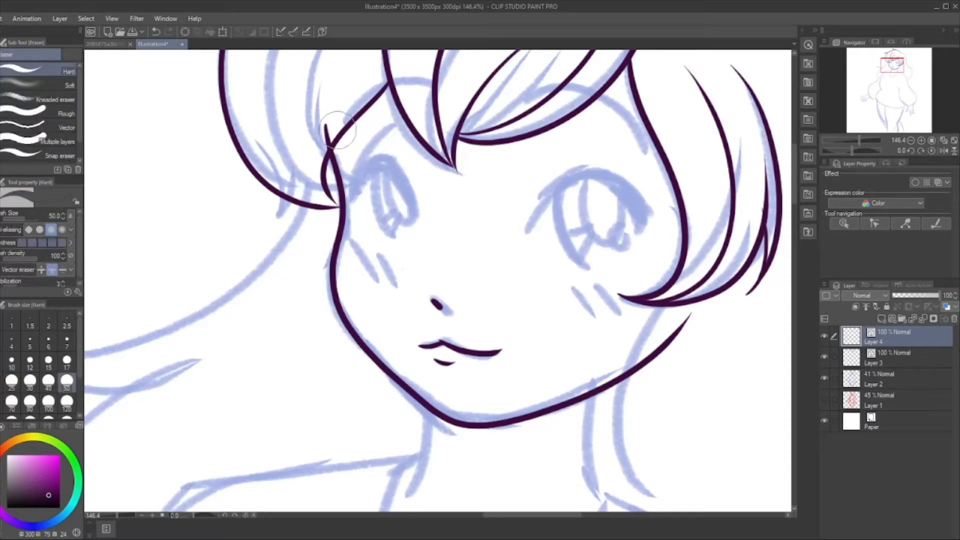
key(ctrl+z)
scroll(413, 242, down, 2)
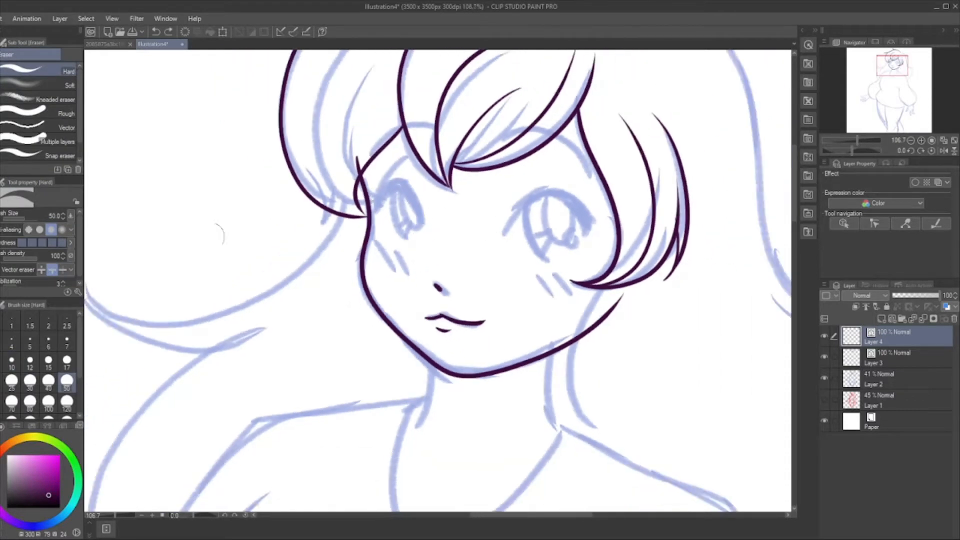
click(67, 361)
scroll(366, 135, up, 3)
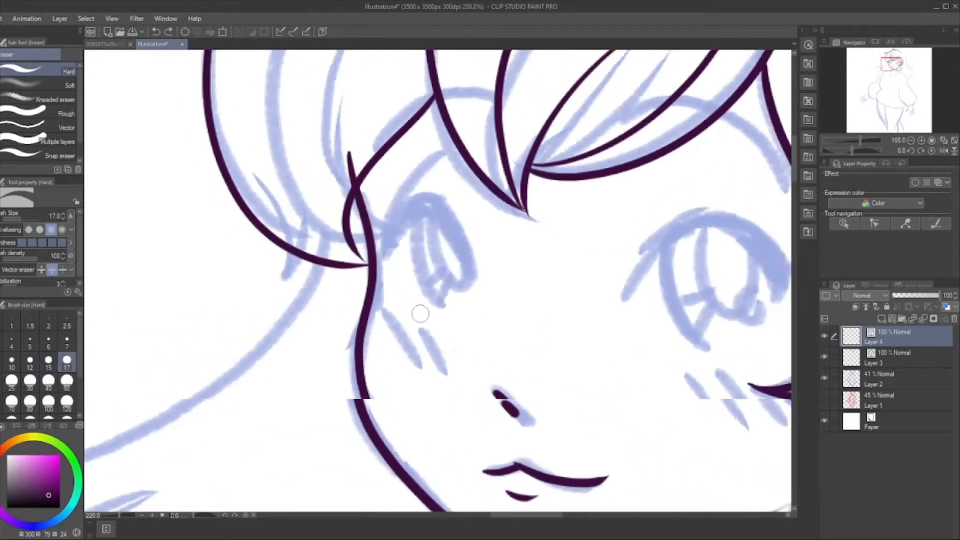
scroll(420, 313, down, 1)
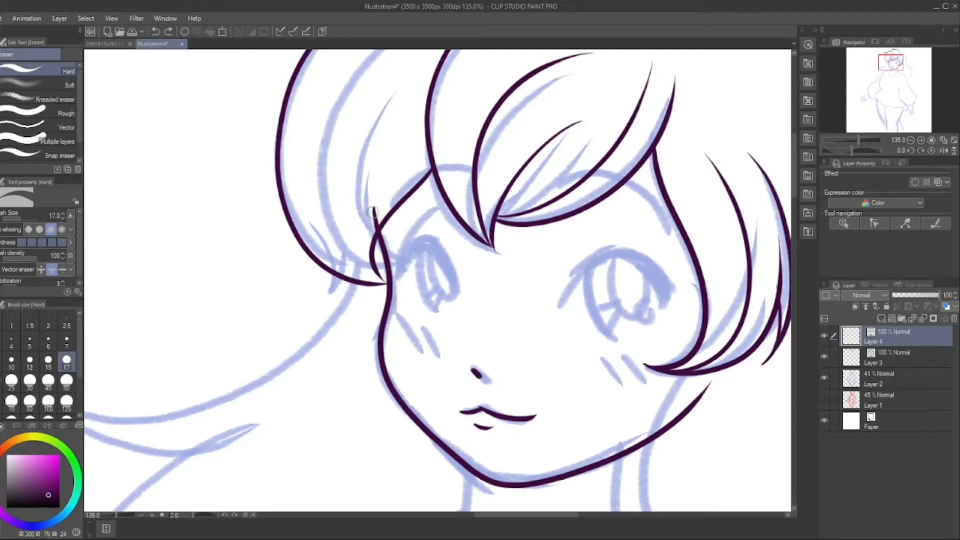
drag(373, 210, 381, 229)
Add a new vector layer above Layer 4 and ink the curved line from inside the right side hair down past the neck with the G-pen
scroll(403, 166, down, 6)
scroll(527, 347, up, 3)
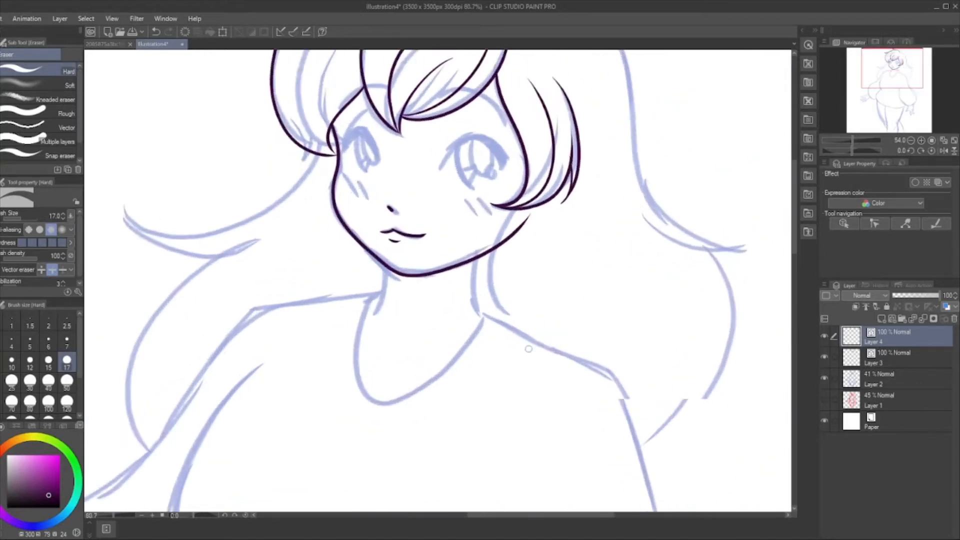
scroll(536, 259, up, 3)
key(p)
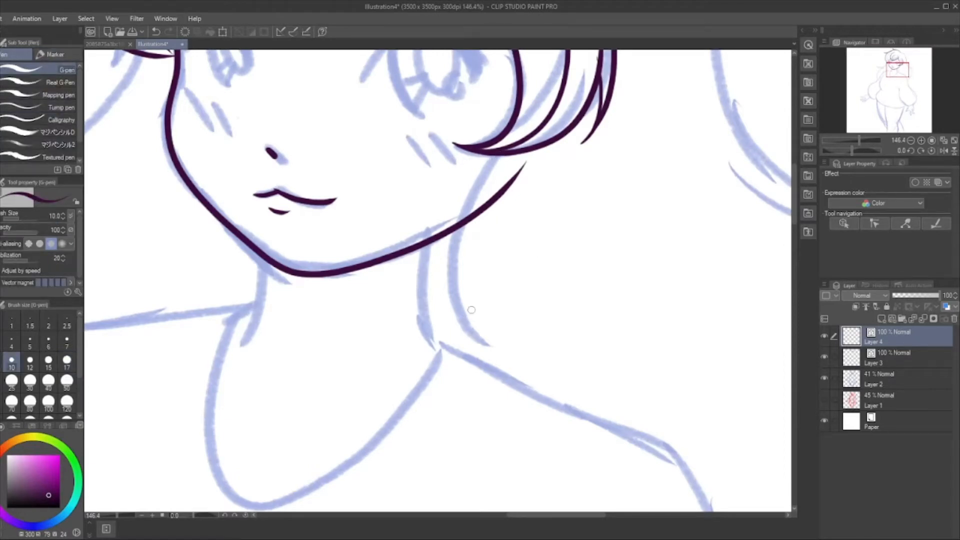
scroll(472, 310, down, 3)
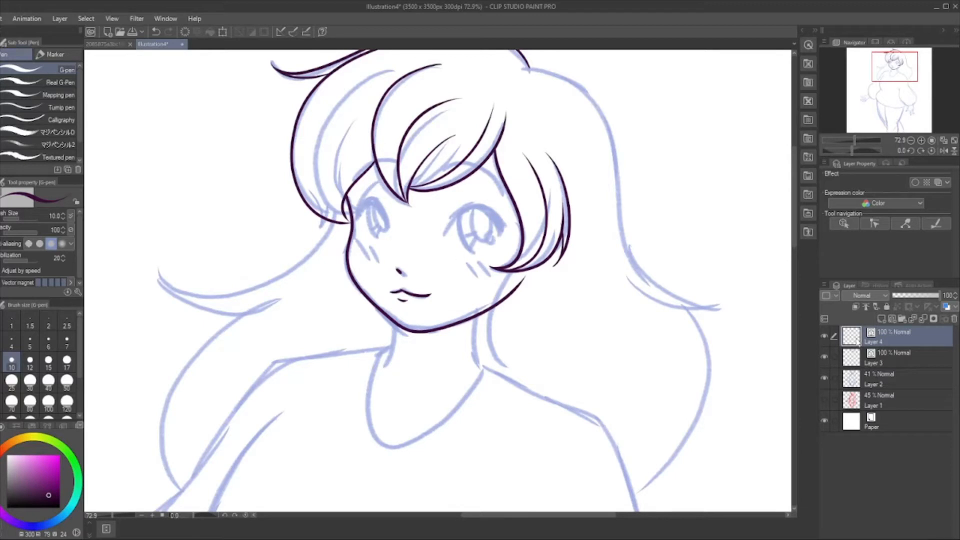
click(824, 336)
click(824, 336)
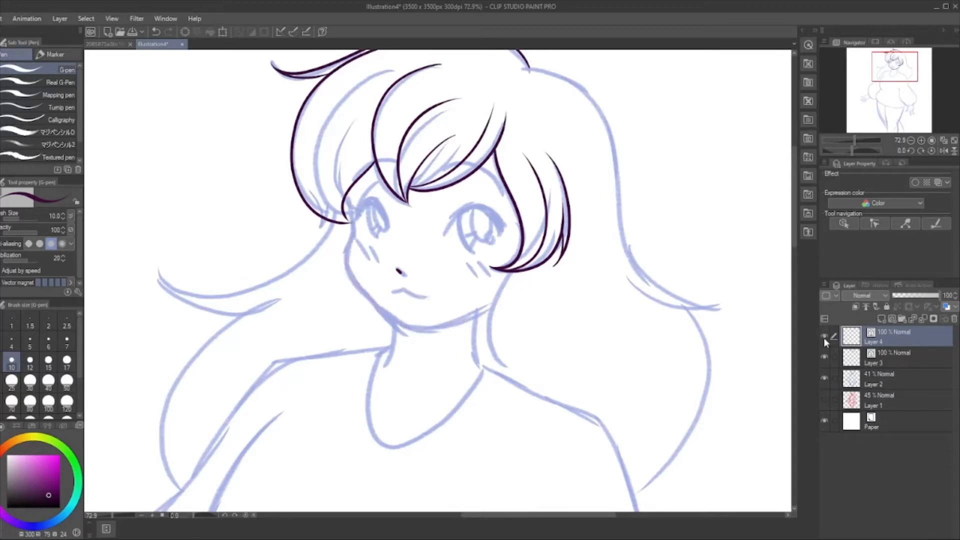
click(894, 321)
scroll(474, 376, up, 2)
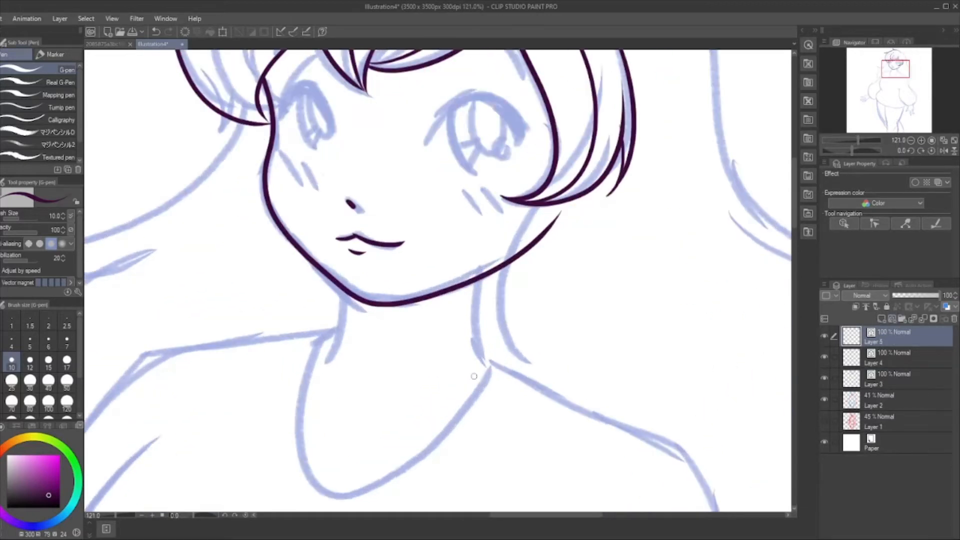
mouse_move(583, 108)
mouse_down()
mouse_move(529, 212)
mouse_move(501, 316)
mouse_move(559, 375)
mouse_up()
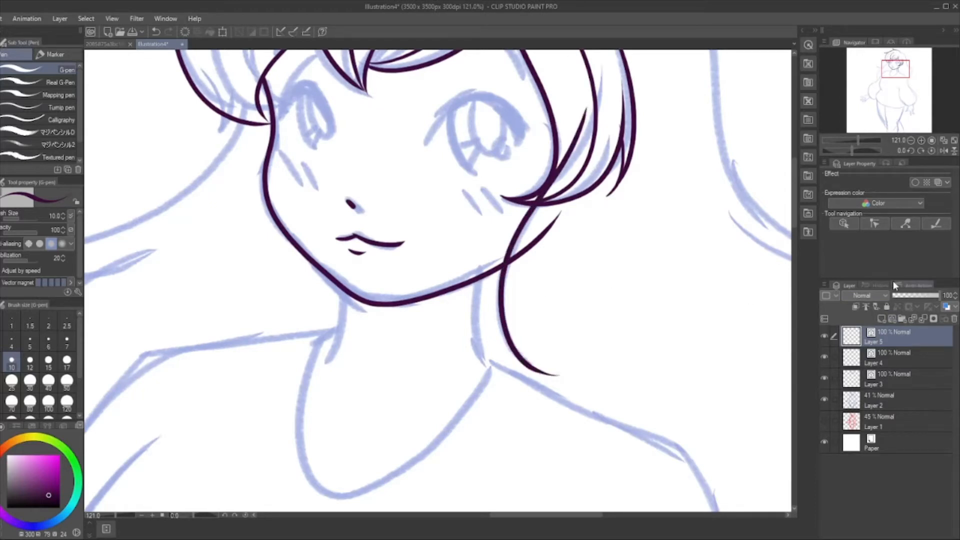
Erase the upper end of the new neck-side curve where it overlaps the right side hair, using the Hard eraser at size 17
click(825, 336)
click(825, 336)
key(e)
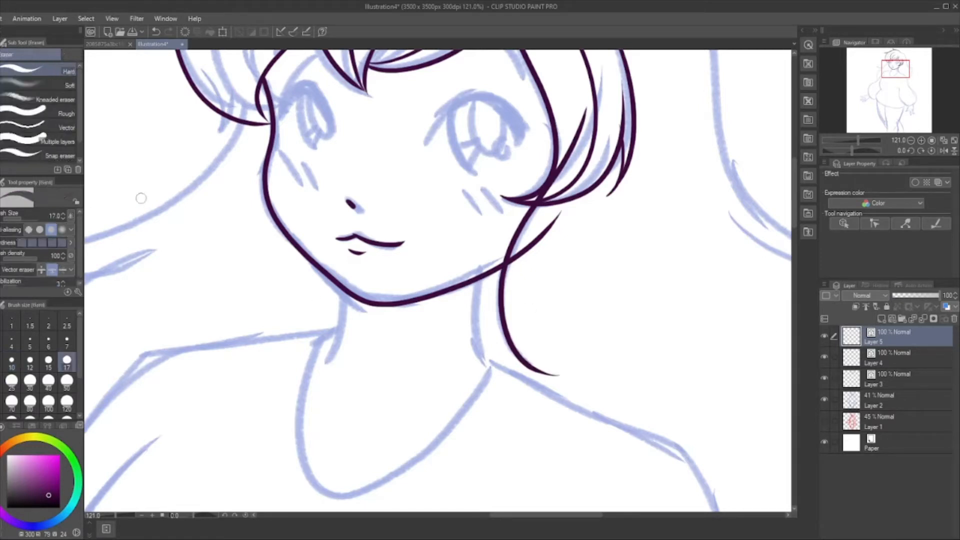
drag(574, 125, 545, 195)
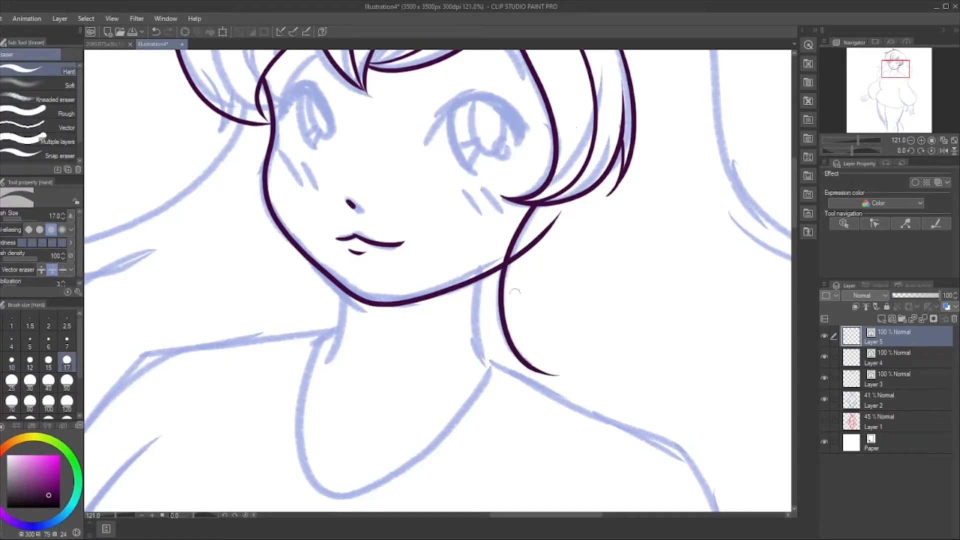
drag(499, 313, 604, 231)
drag(479, 251, 635, 203)
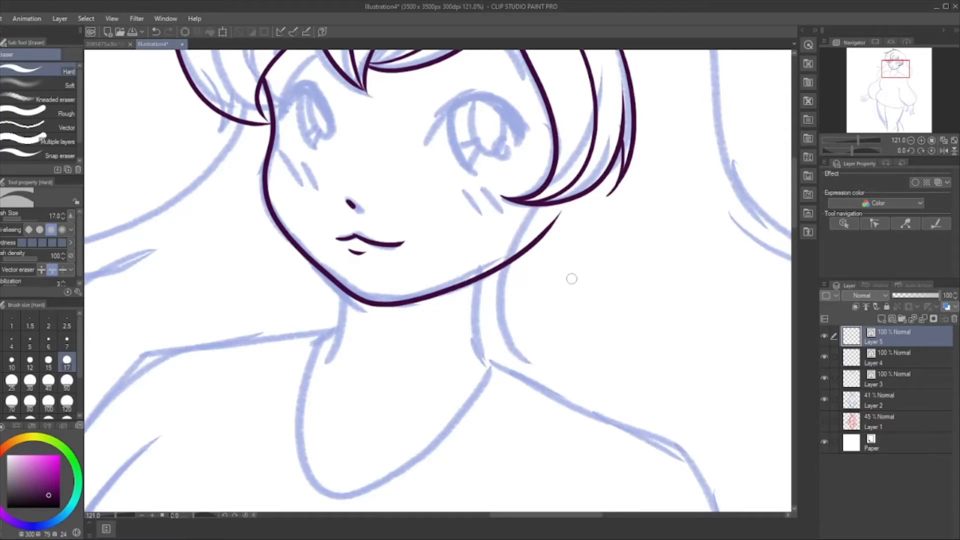
mouse_move(536, 207)
mouse_down()
mouse_move(504, 262)
mouse_move(559, 376)
mouse_up()
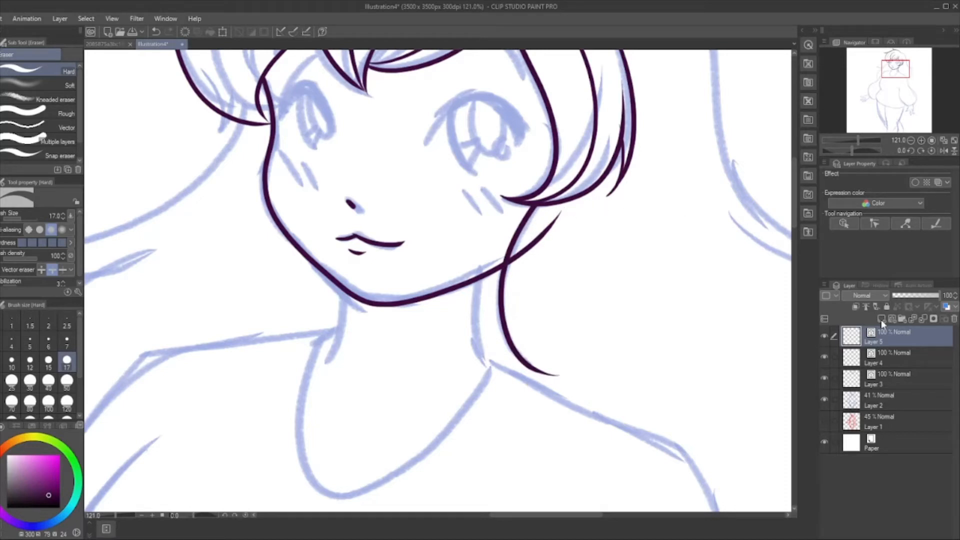
Try trimming the end of the face outline on Layer 4 beyond the neck-side curve
click(893, 361)
drag(543, 232, 510, 260)
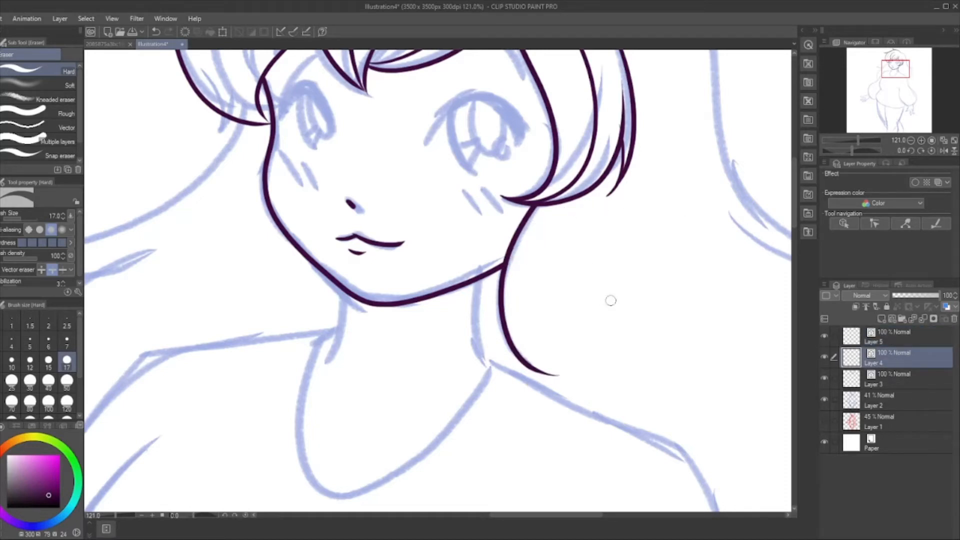
scroll(599, 334, down, 5)
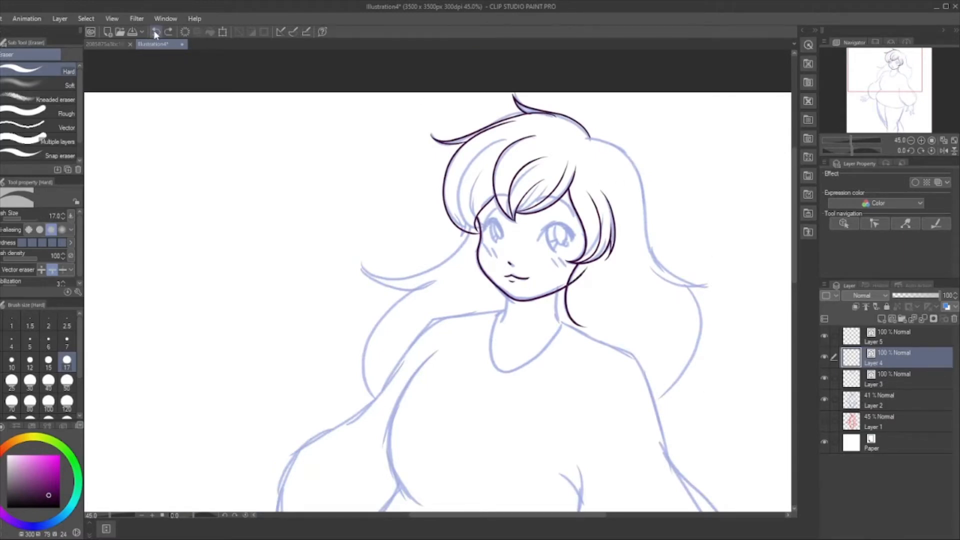
Toggle the visibility of Layer 4 and Layer 5 to check which lines each holds, leaving Layer 4 hidden
click(825, 357)
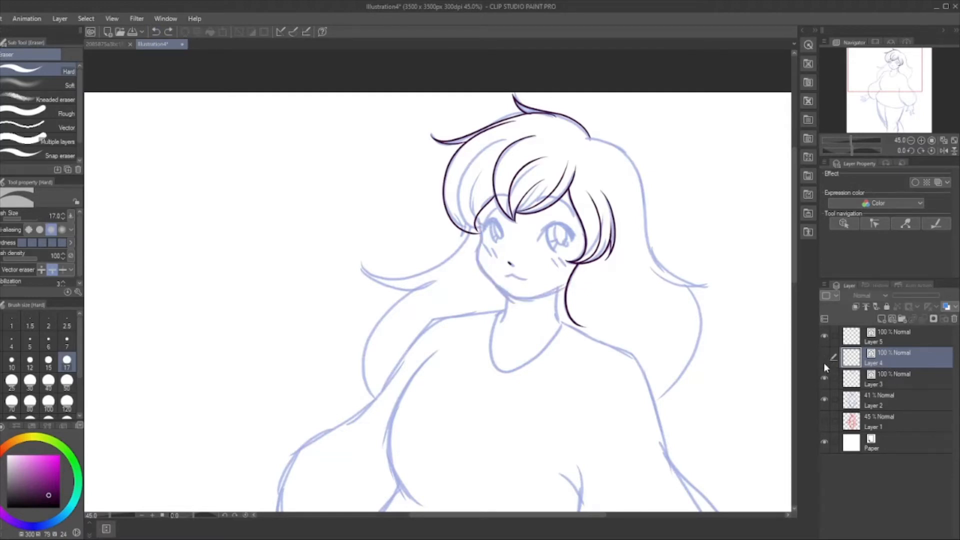
click(824, 356)
click(825, 356)
click(824, 335)
click(824, 336)
scroll(547, 322, up, 6)
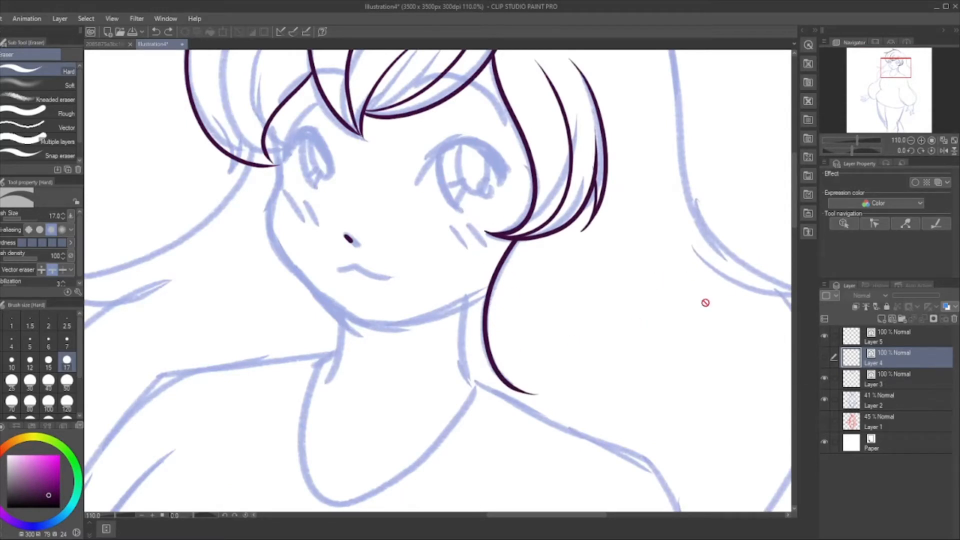
Try erasing part of the neck-side curve on Layer 5, once with Layer 4 hidden and once with it shown
click(906, 342)
drag(505, 255, 496, 273)
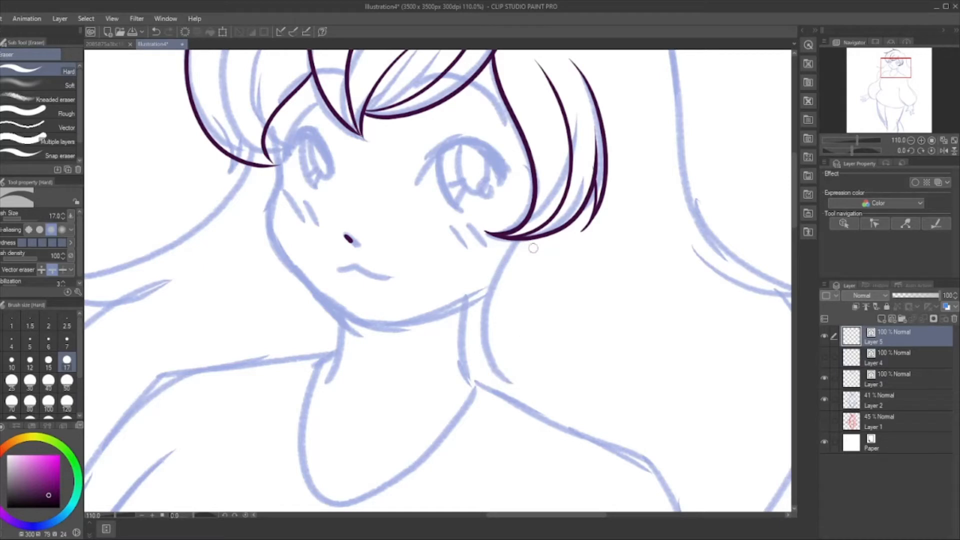
key(ctrl+z)
click(827, 358)
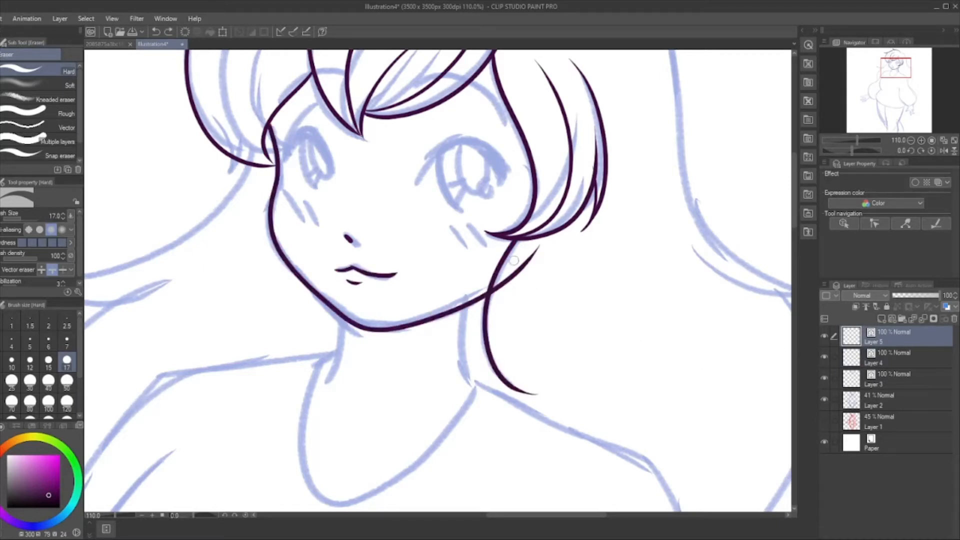
click(500, 268)
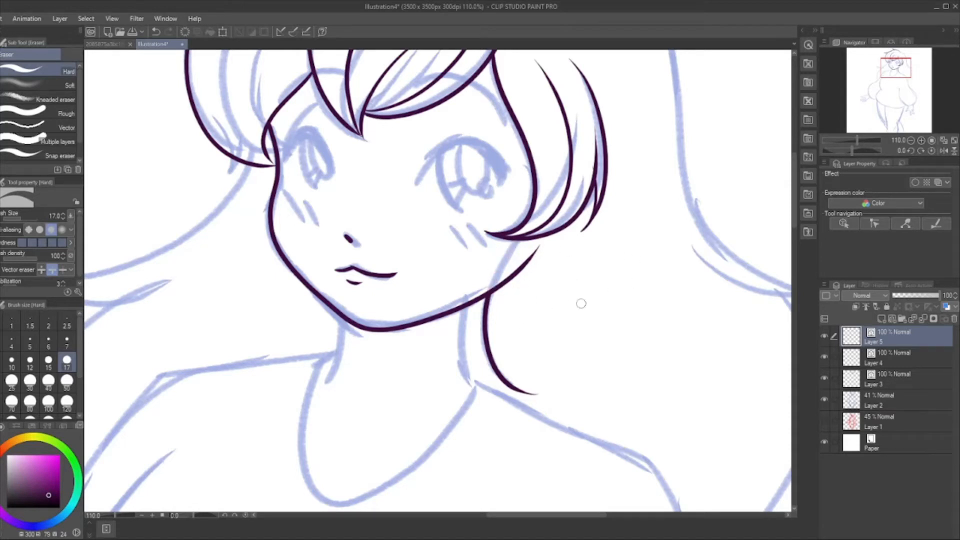
key(ctrl+z)
Erase the end of the face outline on Layer 4 that sticks out past the neck-side curve
click(922, 364)
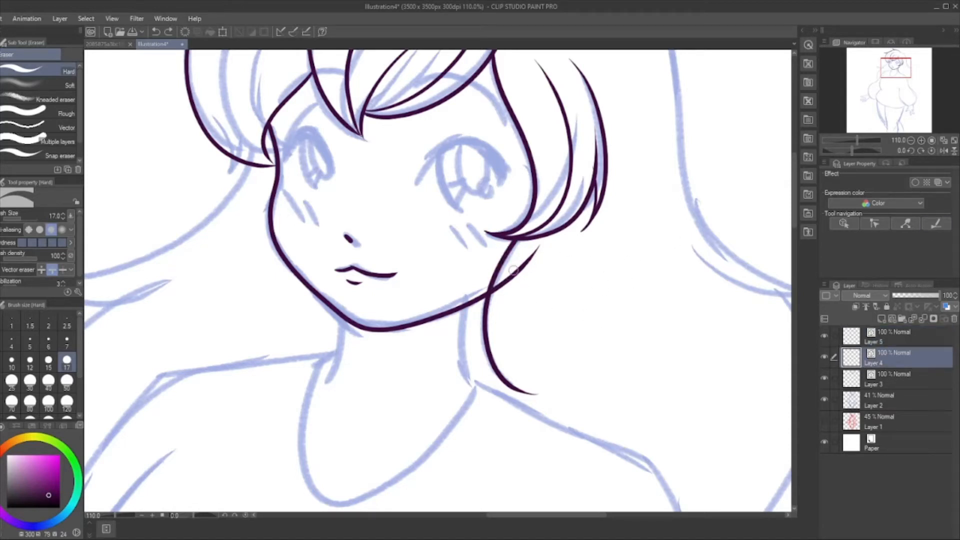
scroll(628, 270, down, 2)
scroll(628, 270, down, 2)
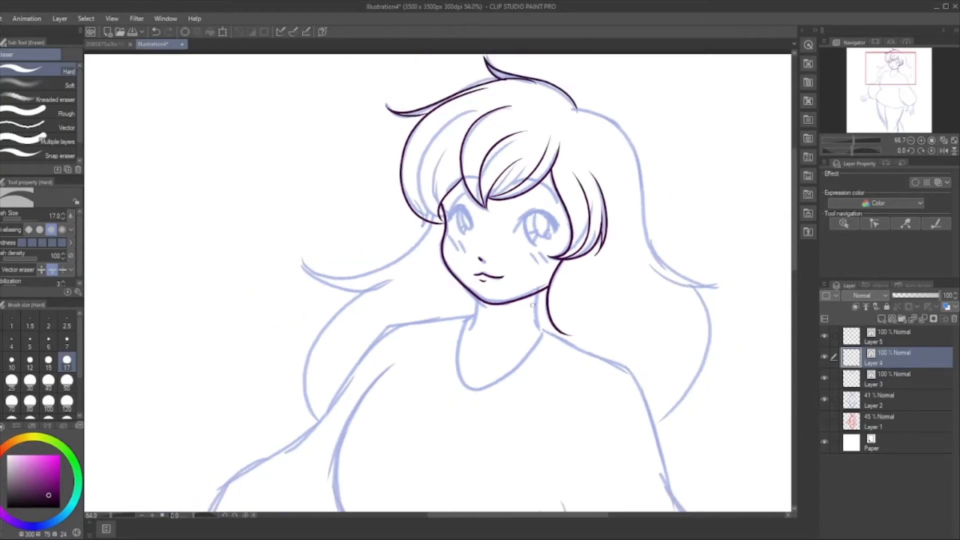
Try inking the upper edge of the flowing hair lock left of the face with the G-pen at size 10
scroll(408, 328, up, 4)
scroll(350, 243, down, 1)
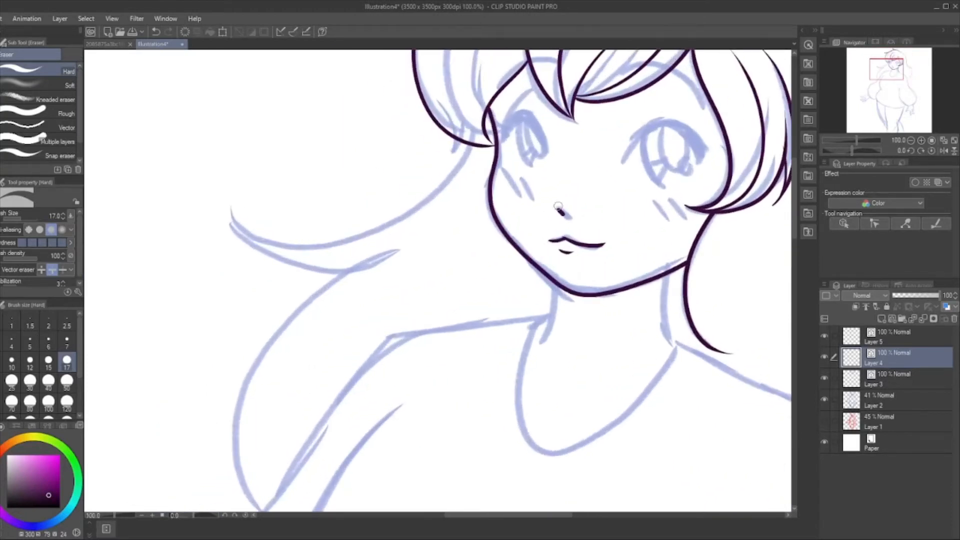
scroll(189, 243, up, 2)
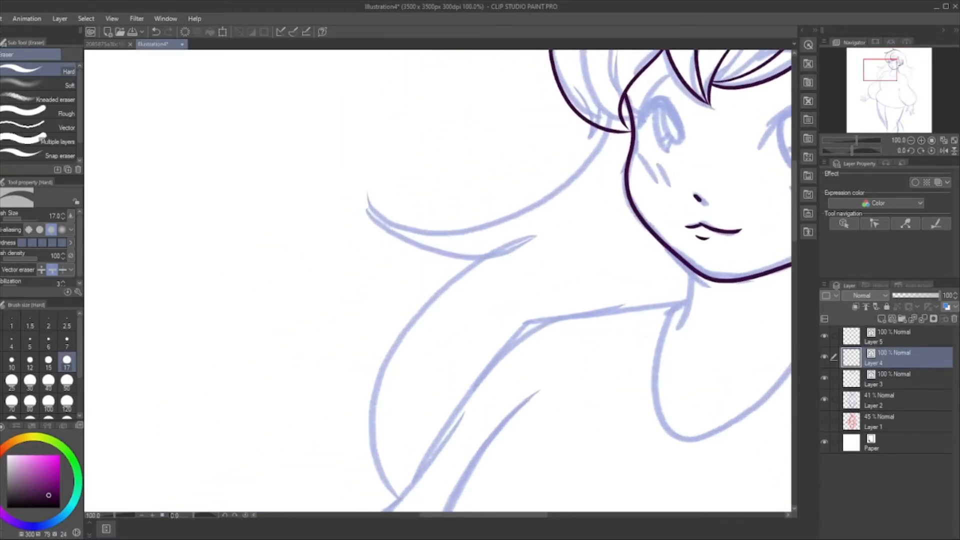
key(p)
mouse_move(364, 192)
mouse_down()
mouse_move(403, 224)
mouse_move(479, 232)
mouse_move(589, 187)
mouse_move(627, 90)
mouse_up()
mouse_move(610, 89)
mouse_down()
mouse_move(596, 164)
mouse_move(545, 211)
mouse_move(456, 236)
mouse_move(367, 197)
mouse_up()
key(ctrl+z)
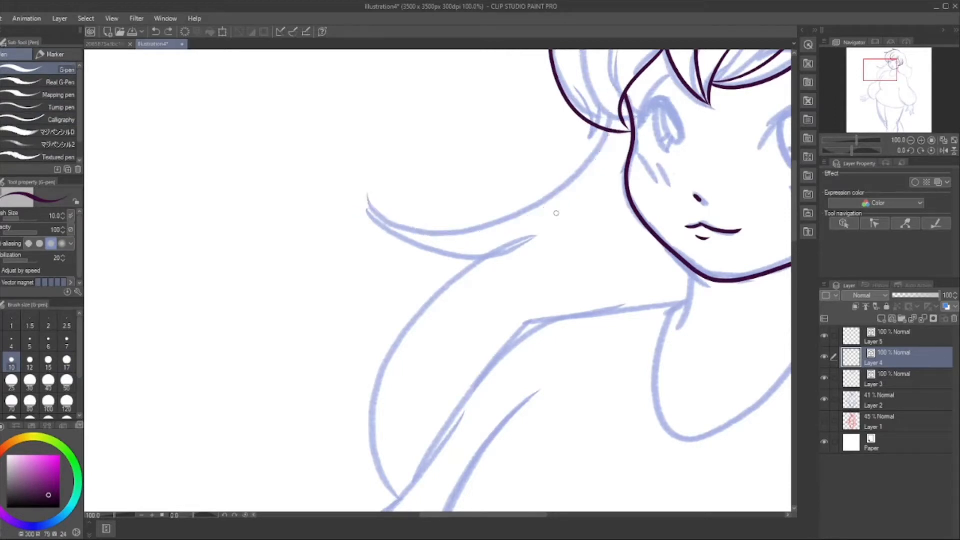
scroll(380, 296, down, 2)
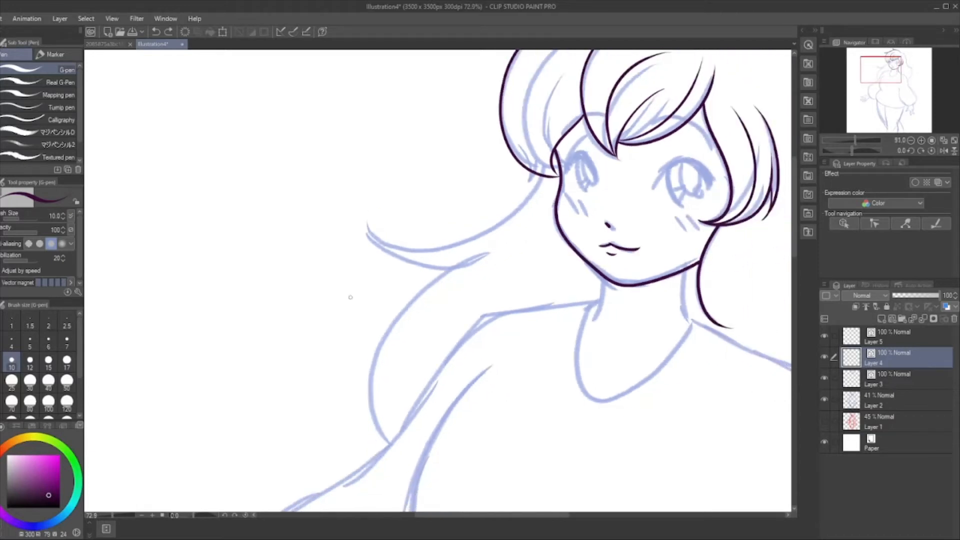
scroll(474, 189, up, 1)
scroll(475, 188, up, 1)
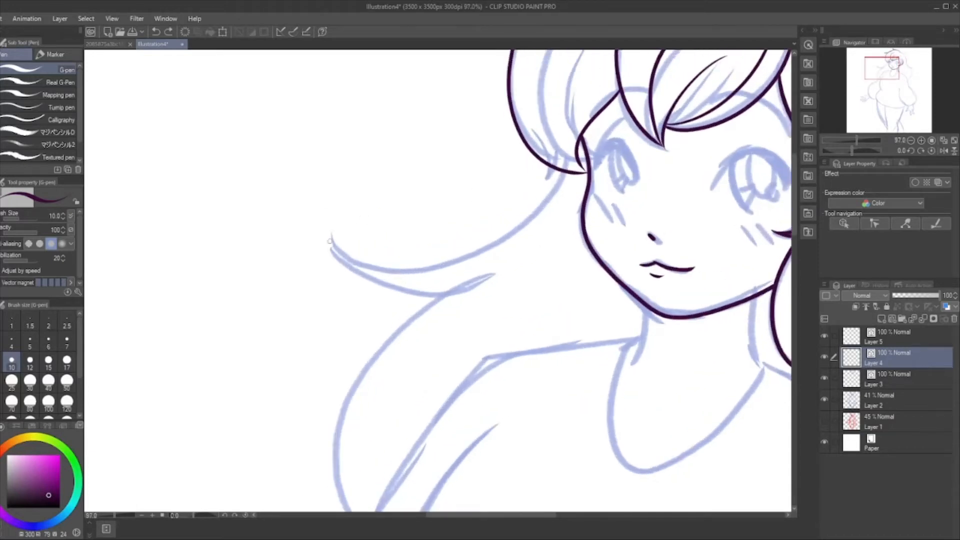
mouse_move(323, 237)
mouse_down()
mouse_move(418, 267)
mouse_move(467, 260)
mouse_move(526, 230)
mouse_move(564, 176)
mouse_up()
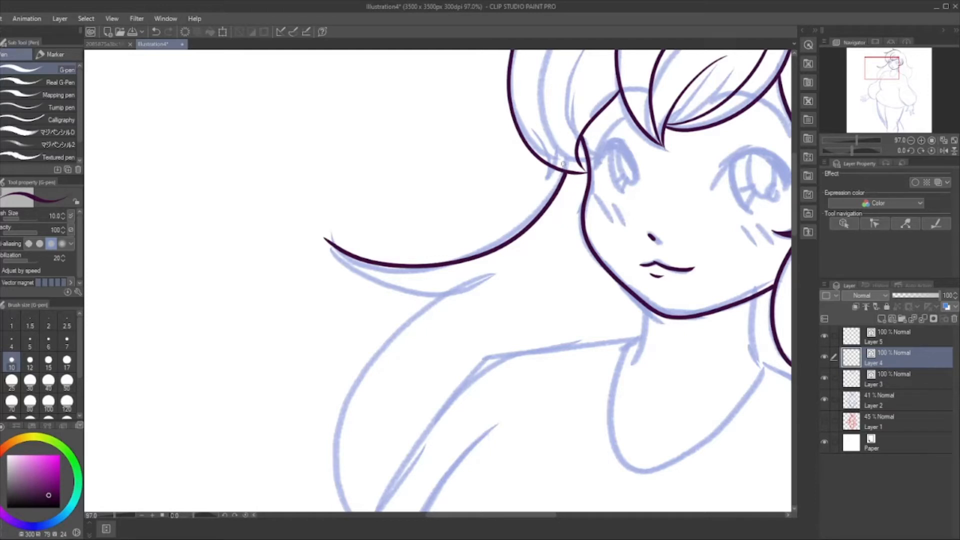
key(ctrl+z)
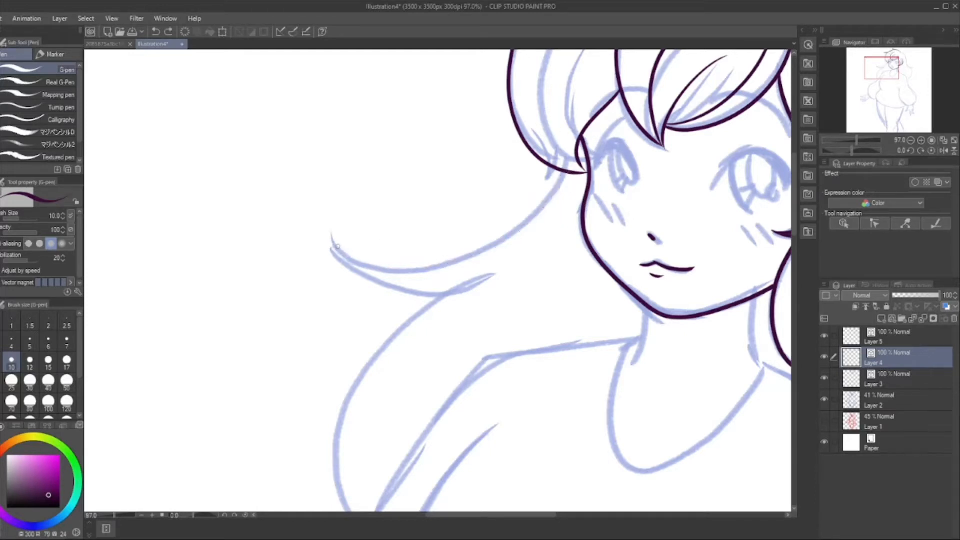
mouse_move(330, 244)
mouse_down()
mouse_move(371, 264)
mouse_move(438, 271)
mouse_move(507, 251)
mouse_move(541, 220)
mouse_move(562, 172)
mouse_up()
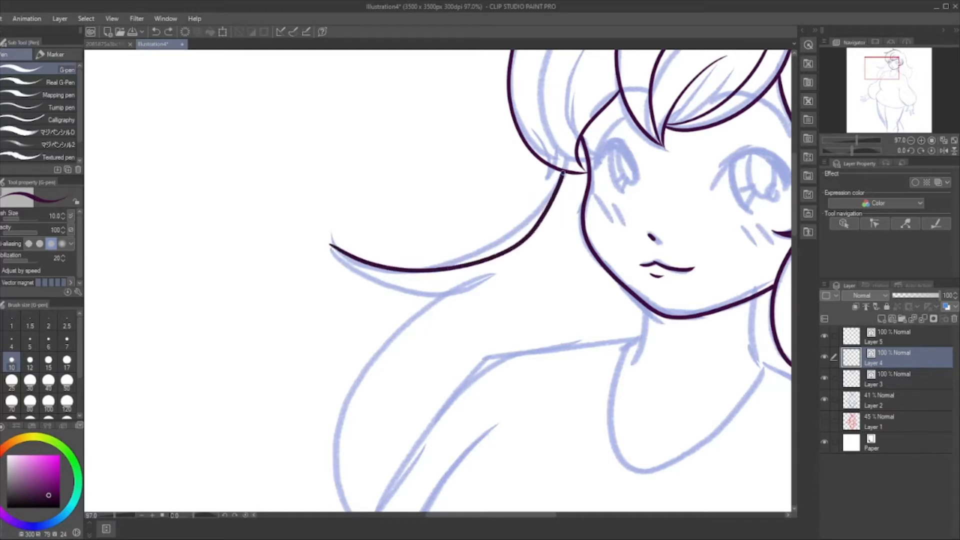
key(ctrl+z)
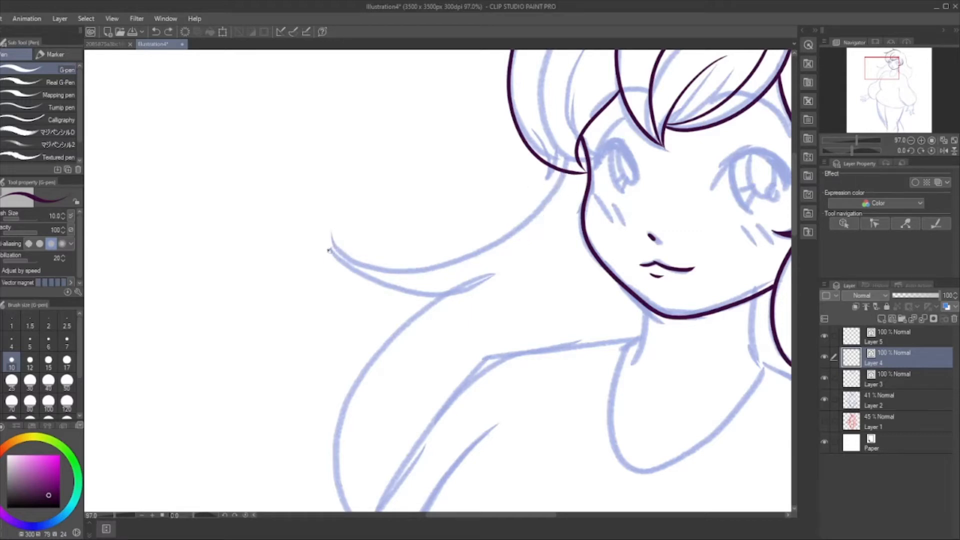
Ink the upper edge of the left flowing hair lock from its tip to the side hair, plus its shorter lower edge
mouse_move(329, 250)
mouse_down()
mouse_move(356, 263)
mouse_move(422, 268)
mouse_move(502, 237)
mouse_move(545, 188)
mouse_move(558, 142)
mouse_up()
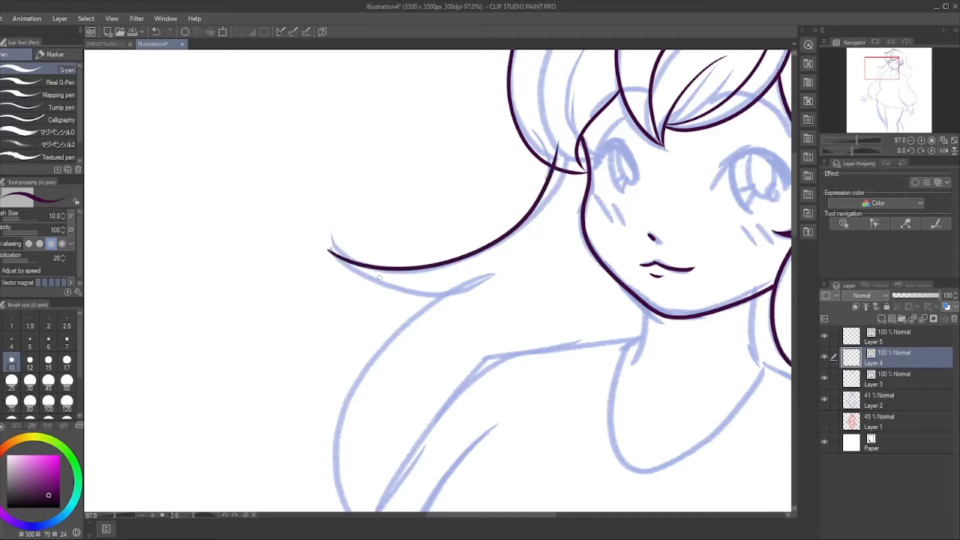
mouse_move(326, 243)
mouse_down()
mouse_move(429, 291)
mouse_move(503, 274)
mouse_up()
Ink the long outer hair curve from beneath the left flowing lock down past the shoulder sketch
scroll(517, 297, down, 3)
scroll(489, 397, up, 3)
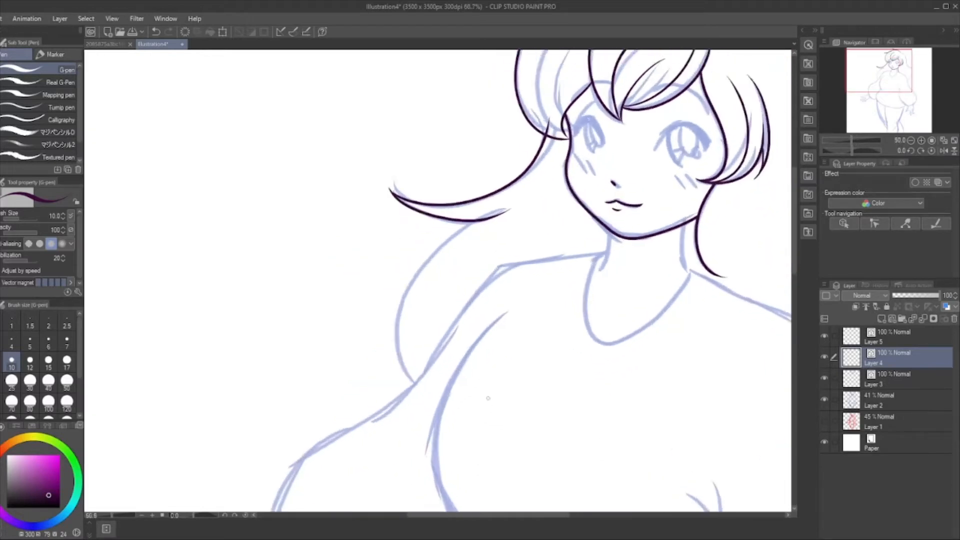
mouse_move(549, 101)
mouse_down()
mouse_move(396, 216)
mouse_move(376, 382)
mouse_move(408, 418)
mouse_up()
key(ctrl+z)
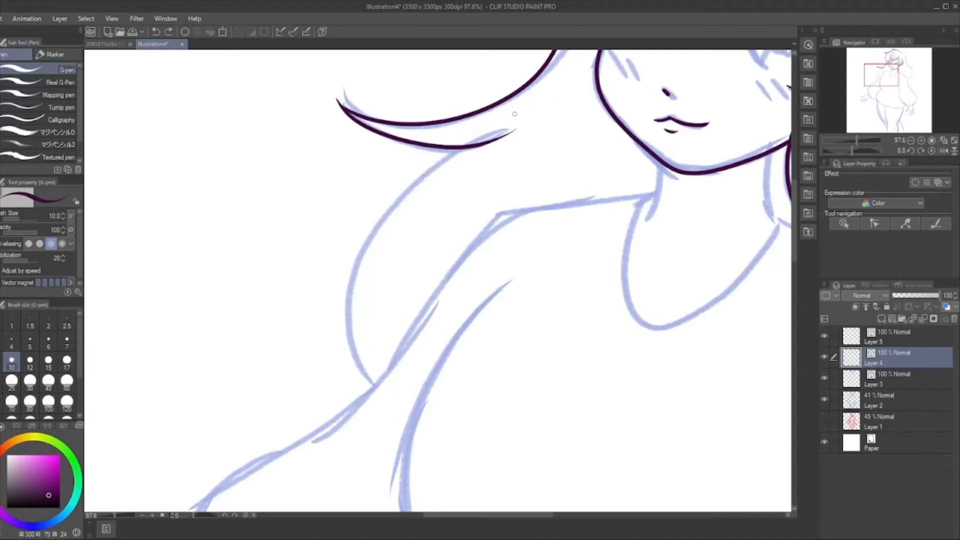
mouse_move(515, 114)
mouse_down()
mouse_move(380, 216)
mouse_move(372, 406)
mouse_move(405, 438)
mouse_up()
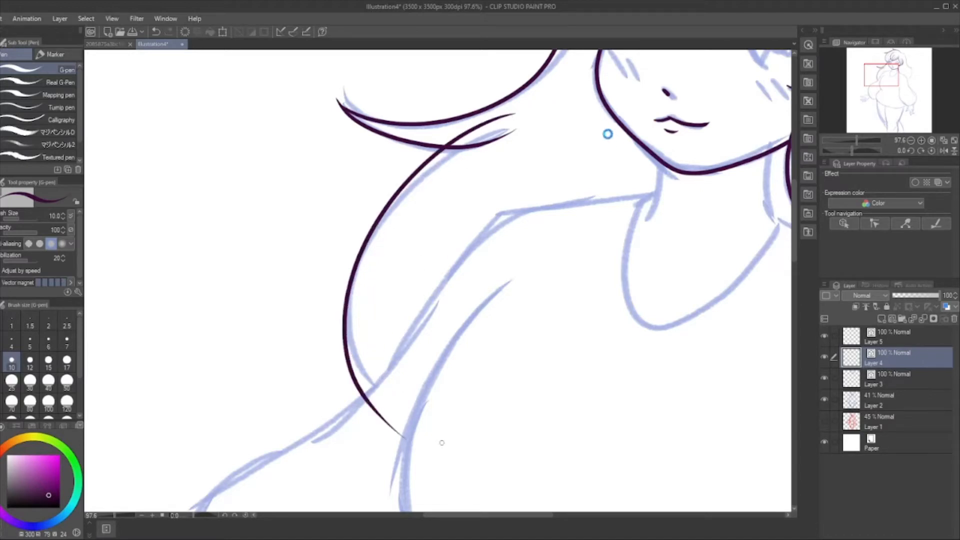
Erase the top end of the long outer hair curve where it crosses the flowing lock, using the Hard eraser at size 17
key(e)
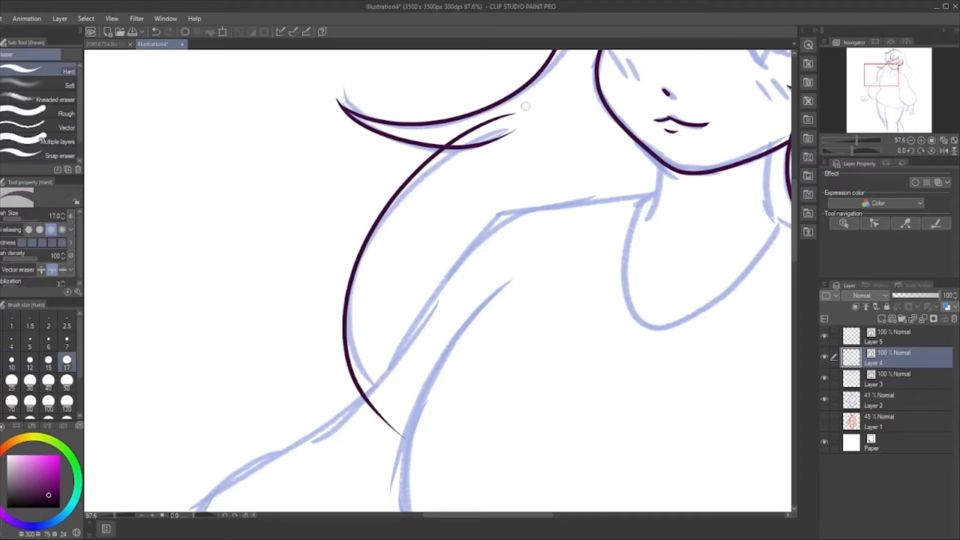
mouse_move(520, 110)
mouse_down()
mouse_move(464, 130)
mouse_move(515, 114)
mouse_up()
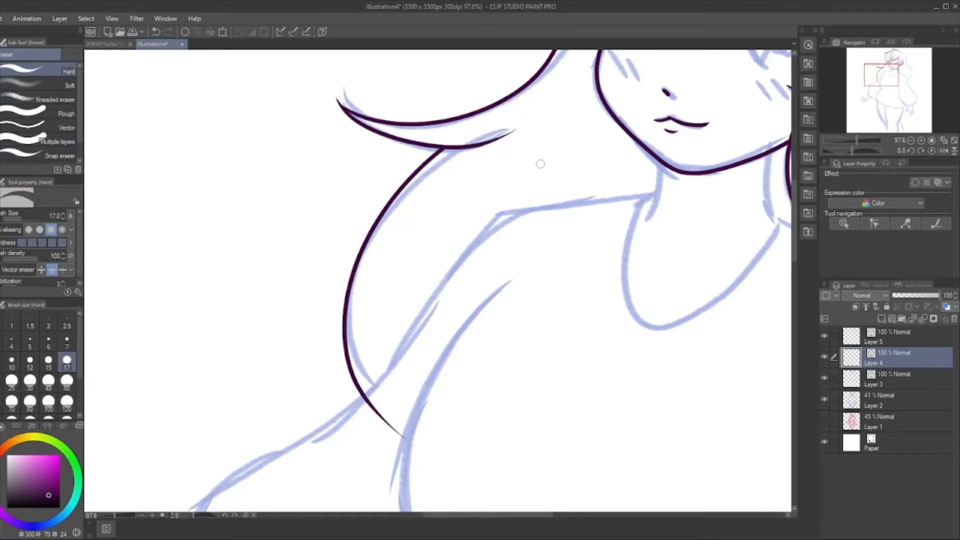
scroll(540, 164, down, 9)
scroll(570, 133, up, 7)
scroll(573, 133, down, 3)
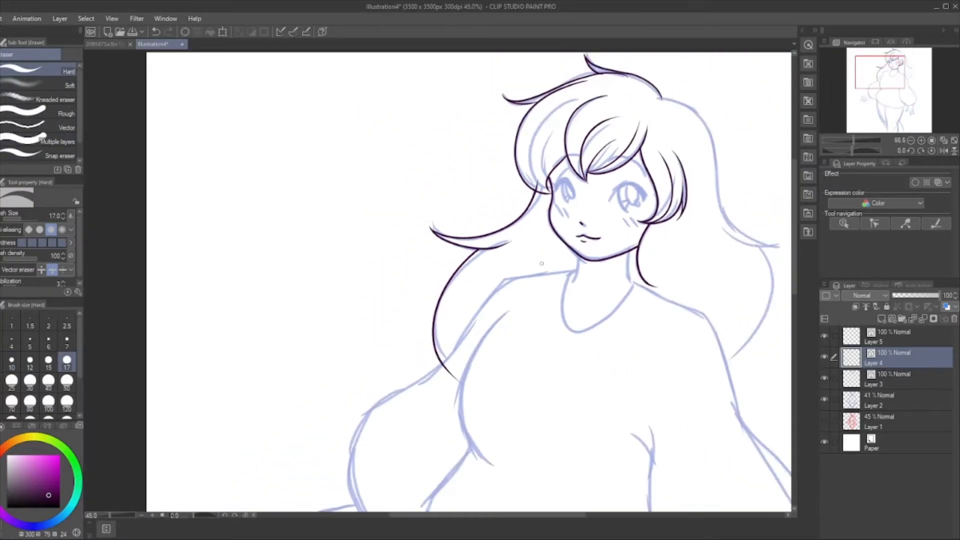
Ink the outer hair outline right of the face, from the crown to the flowing lock's tip, with the G-pen at size 10
scroll(571, 135, up, 6)
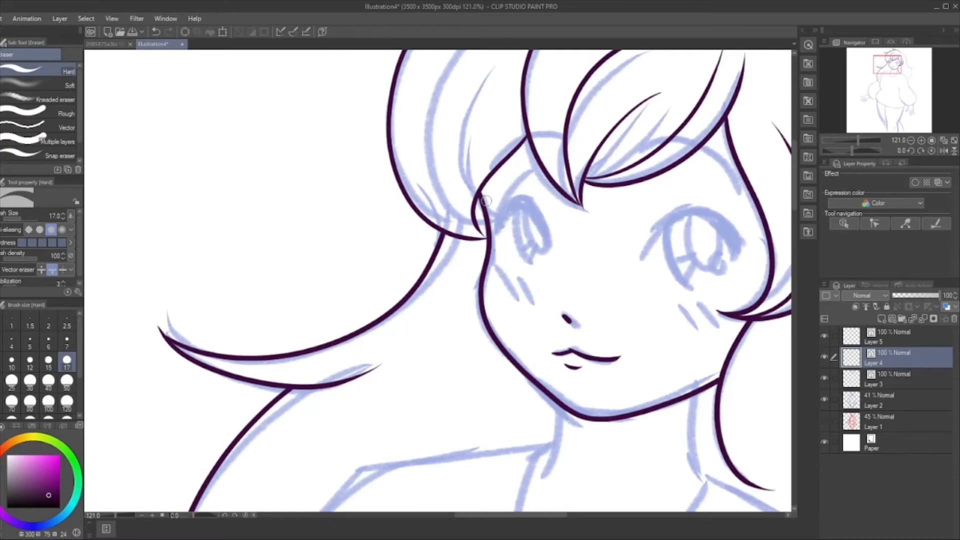
scroll(368, 135, down, 6)
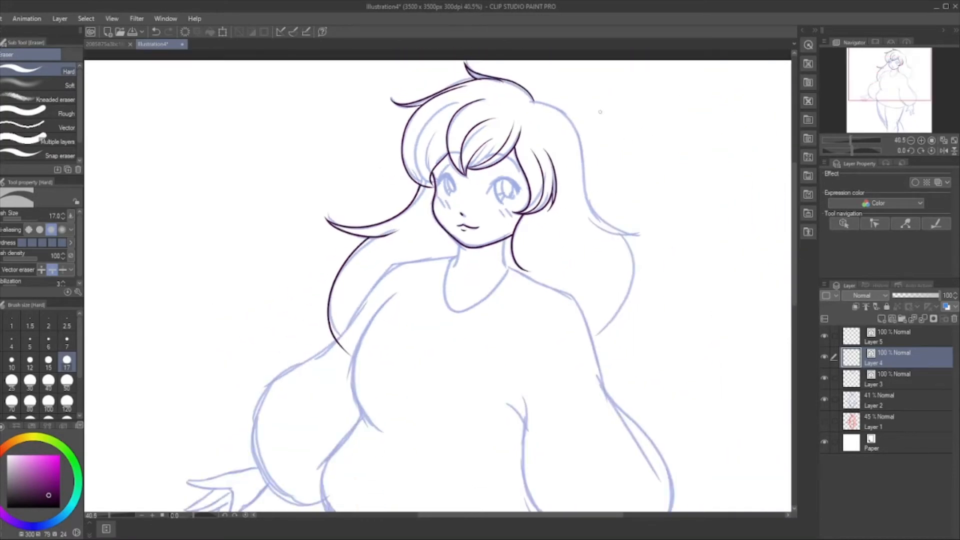
scroll(608, 133, up, 2)
key(p)
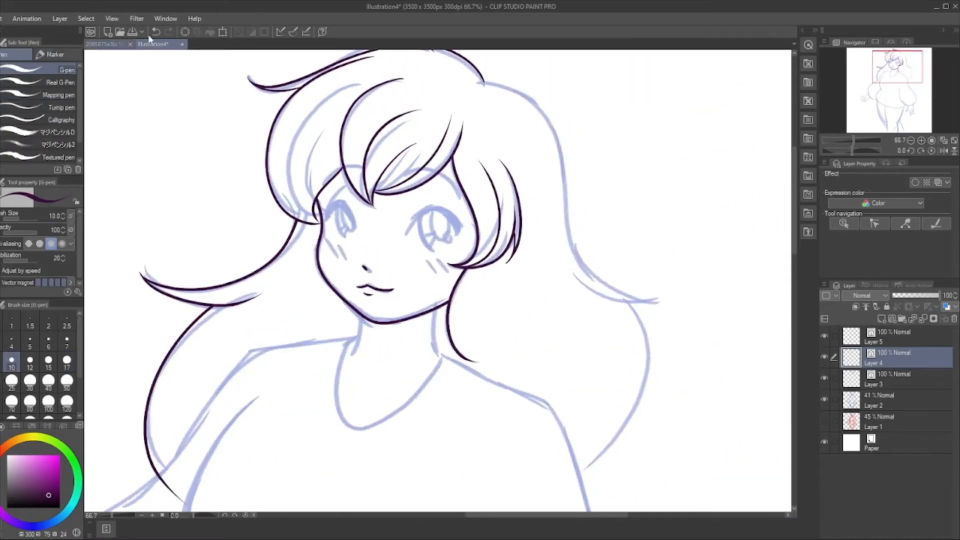
mouse_move(479, 80)
mouse_down()
mouse_move(538, 106)
mouse_move(555, 133)
mouse_move(585, 261)
mouse_move(604, 282)
mouse_move(638, 294)
mouse_move(659, 289)
mouse_up()
mouse_move(544, 228)
mouse_down()
mouse_move(587, 289)
mouse_move(654, 283)
mouse_move(643, 298)
mouse_move(528, 210)
mouse_up()
key(ctrl+z)
key(ctrl+z)
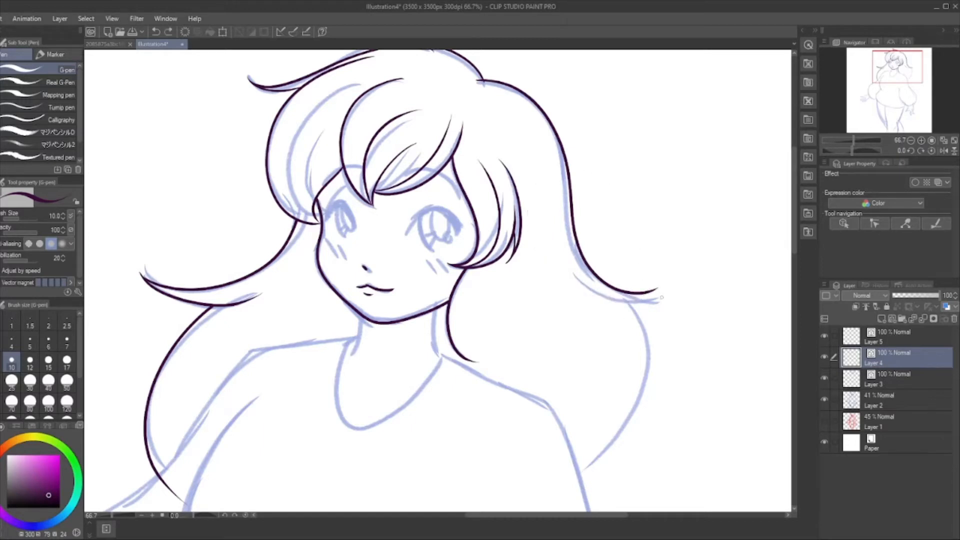
Ink the curved lower edge of the right flowing hair lock, starting from its pointed tip
scroll(664, 281, up, 3)
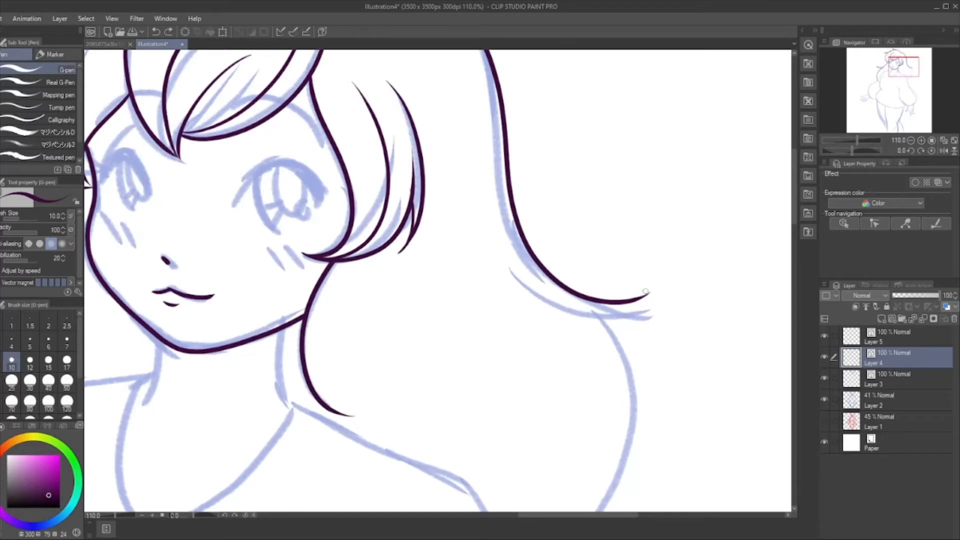
mouse_move(651, 291)
mouse_down()
mouse_move(604, 311)
mouse_move(545, 313)
mouse_move(557, 301)
mouse_move(493, 220)
mouse_move(445, 88)
mouse_up()
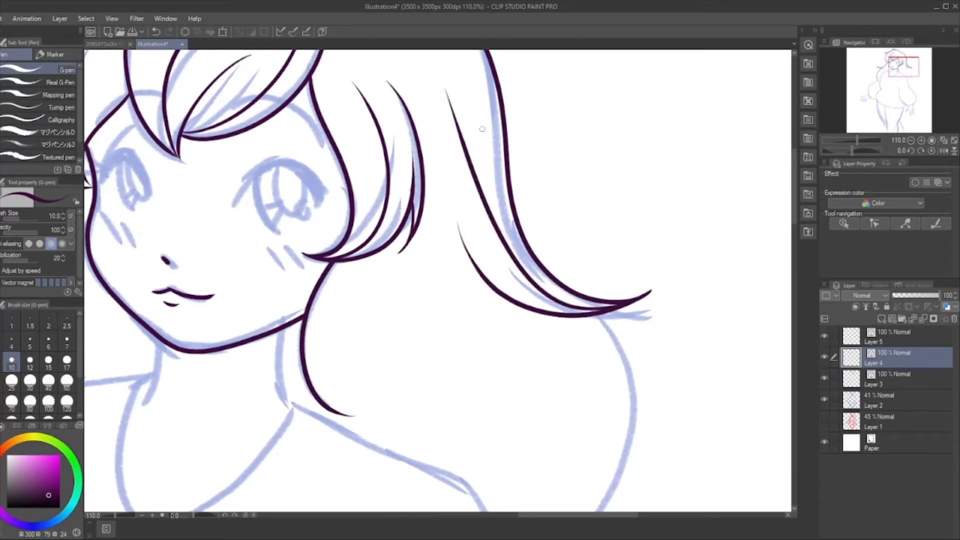
key(ctrl+z)
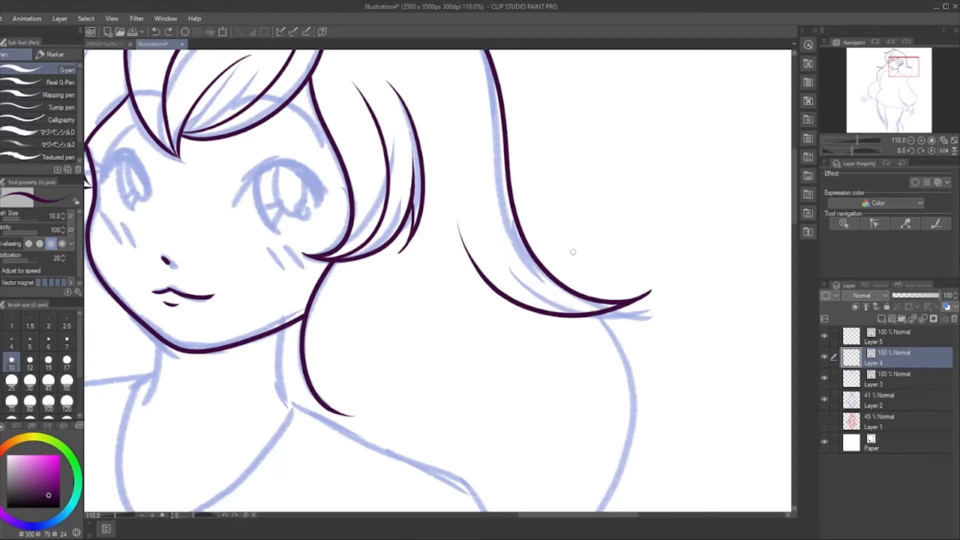
scroll(538, 310, down, 3)
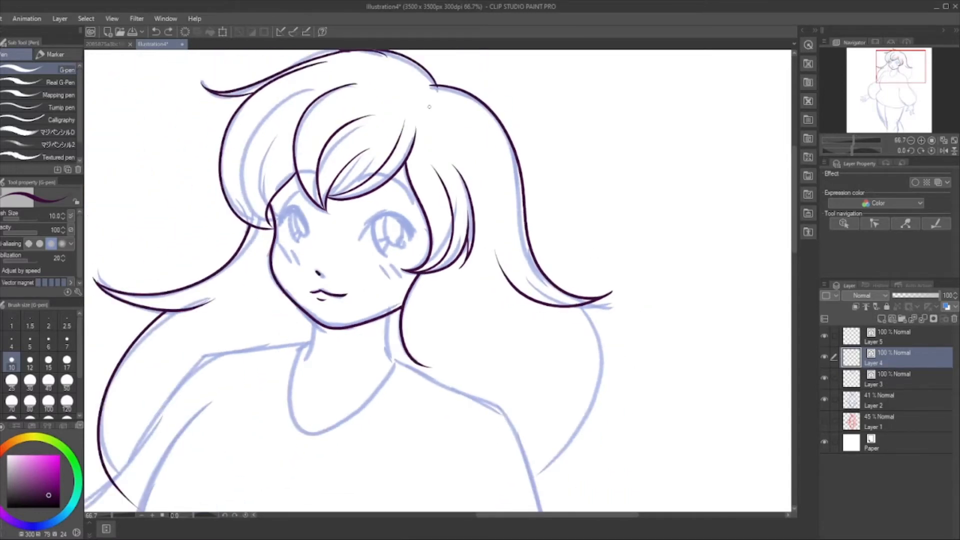
Ink a thin inner strand from the crown down into the right flowing lock, using the G-pen at size 7
mouse_move(429, 105)
mouse_down()
mouse_move(459, 113)
mouse_move(487, 142)
mouse_move(520, 272)
mouse_move(536, 295)
mouse_move(575, 309)
mouse_up()
key(ctrl+z)
click(67, 342)
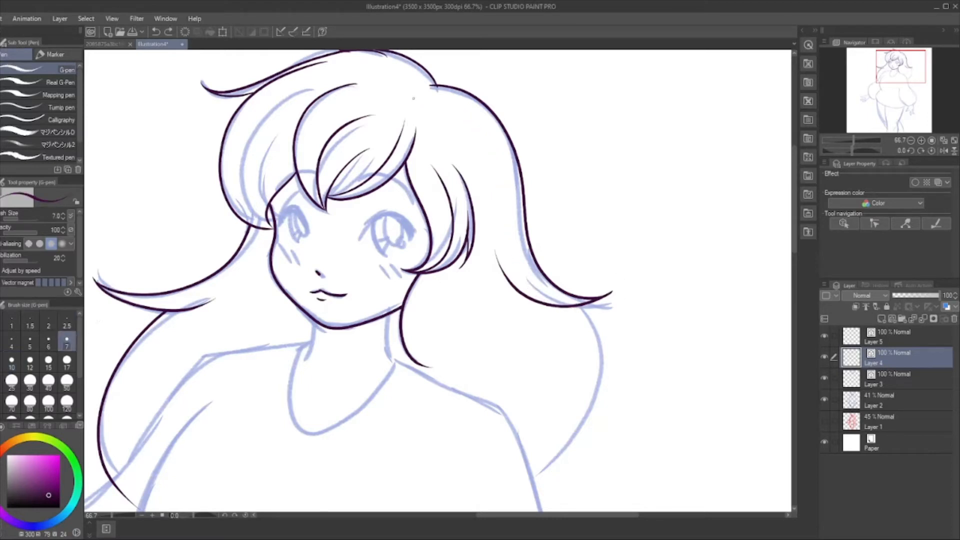
mouse_move(414, 99)
mouse_down()
mouse_move(465, 120)
mouse_move(495, 159)
mouse_move(532, 276)
mouse_move(555, 295)
mouse_move(591, 300)
mouse_up()
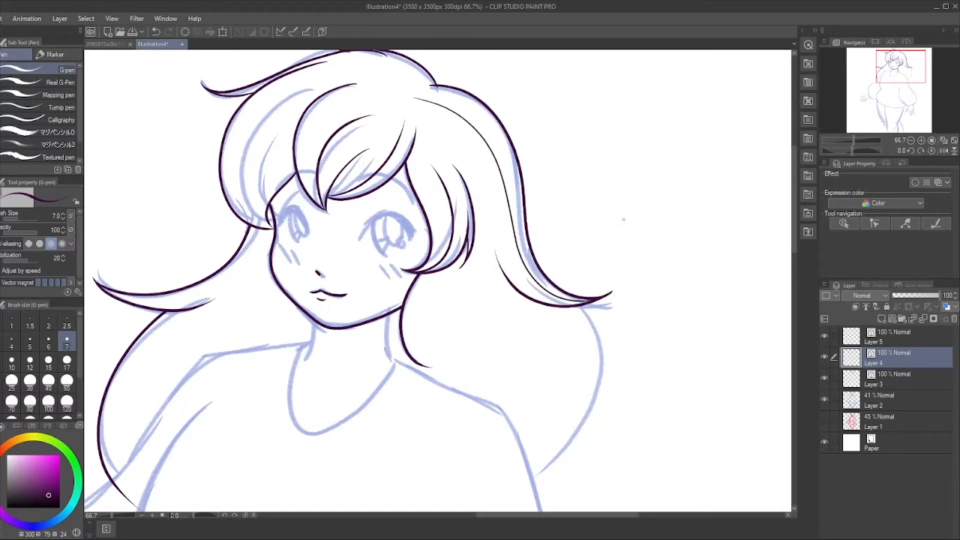
scroll(665, 131, down, 3)
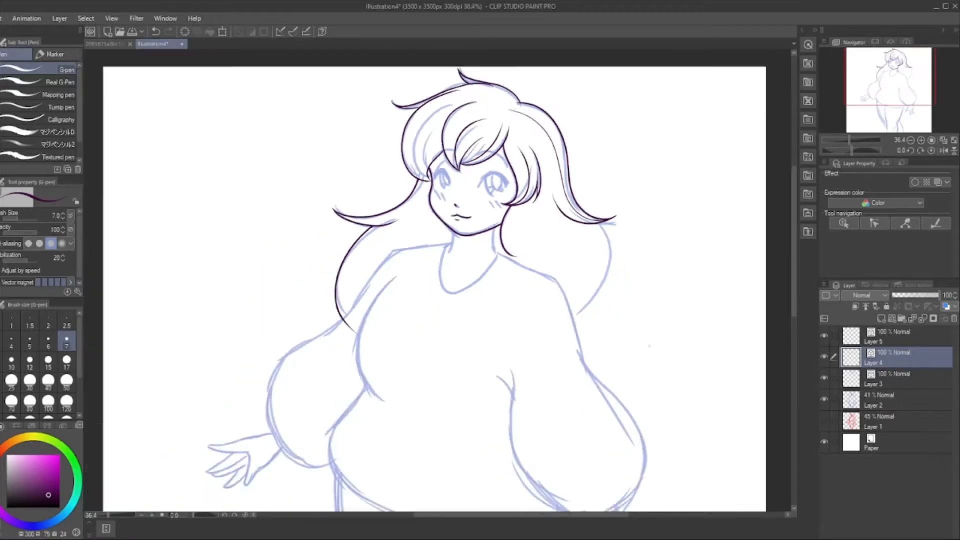
Set the G-pen brush size back to 10
scroll(650, 345, up, 2)
scroll(556, 218, up, 2)
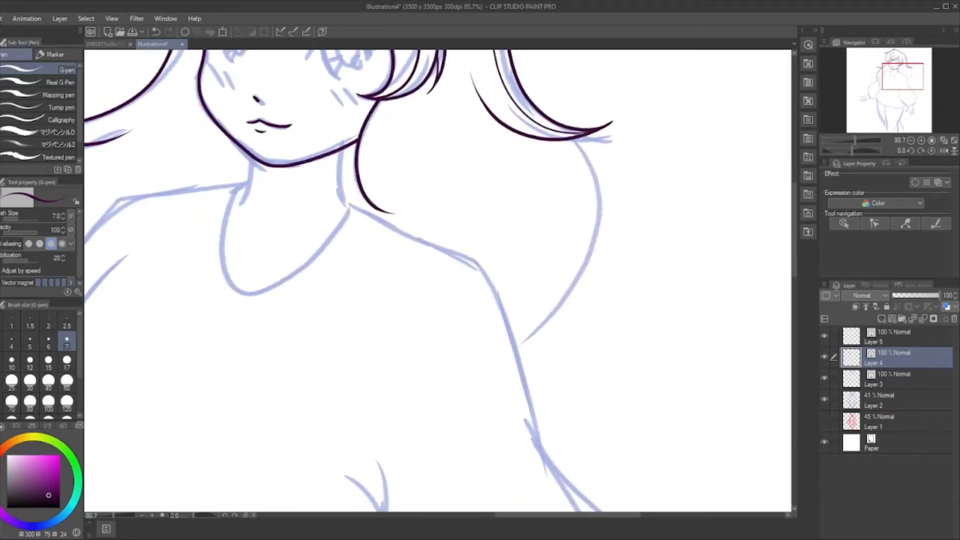
click(10, 358)
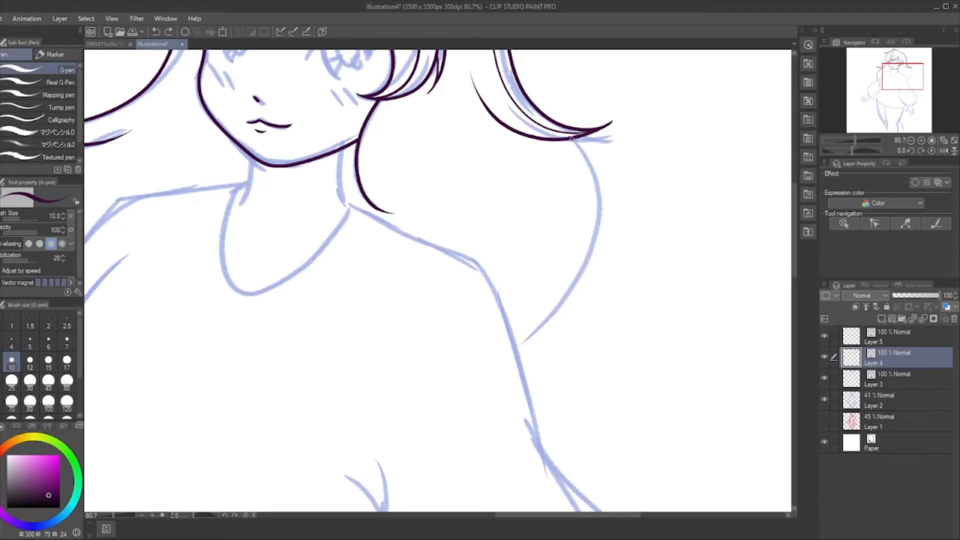
mouse_move(573, 138)
mouse_down()
mouse_move(608, 225)
mouse_move(536, 344)
mouse_move(448, 351)
mouse_up()
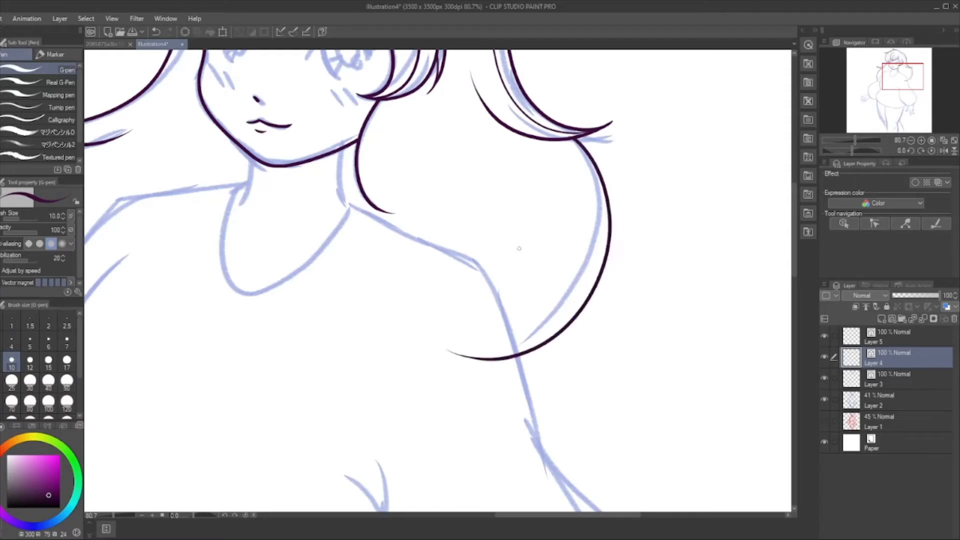
scroll(503, 207, down, 3)
scroll(569, 471, up, 1)
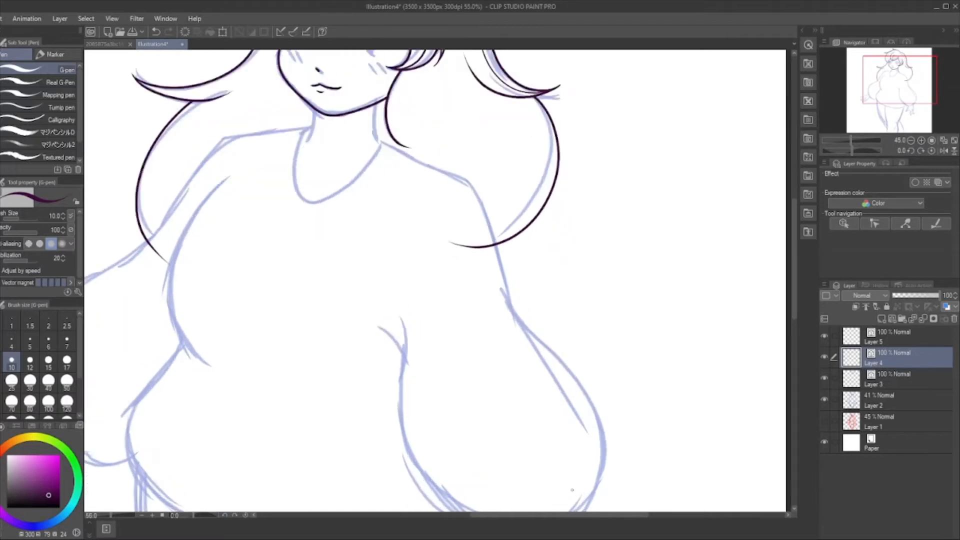
mouse_move(503, 317)
mouse_down()
mouse_move(553, 334)
mouse_move(594, 322)
mouse_up()
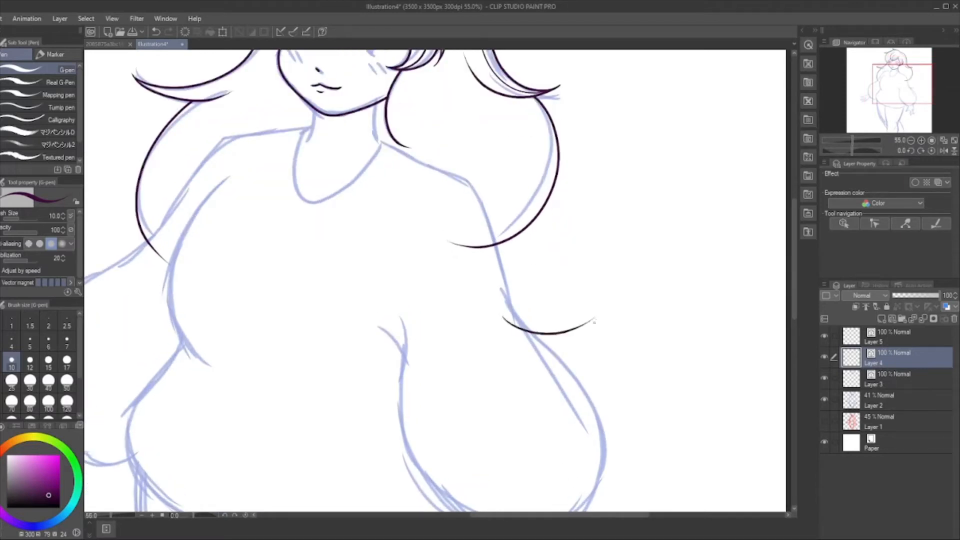
key(ctrl+z)
key(ctrl+z)
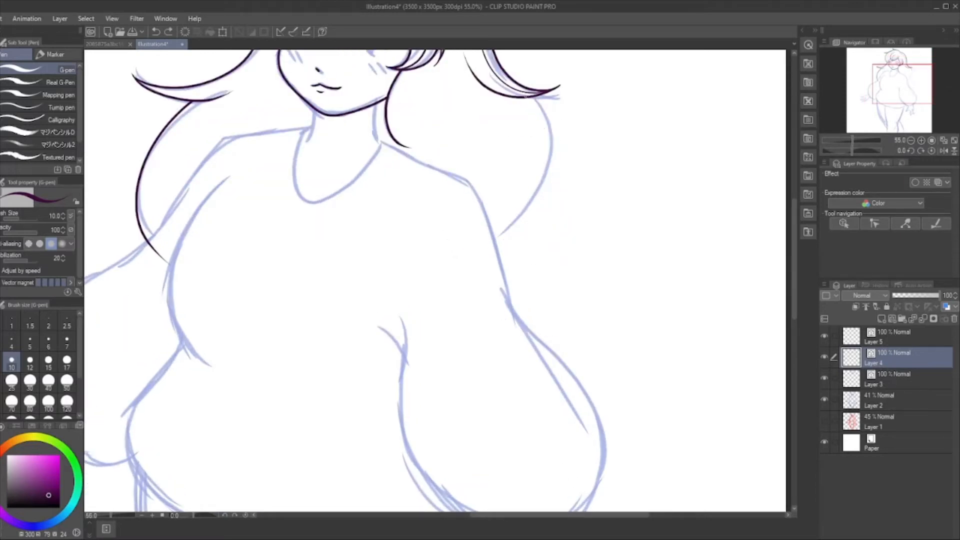
Ink a long S-shaped hair curve from beneath the right flowing lock to a pointed tip over the sleeve, plus its short underside
mouse_move(538, 104)
mouse_down()
mouse_move(555, 173)
mouse_move(494, 288)
mouse_move(522, 337)
mouse_move(592, 336)
mouse_up()
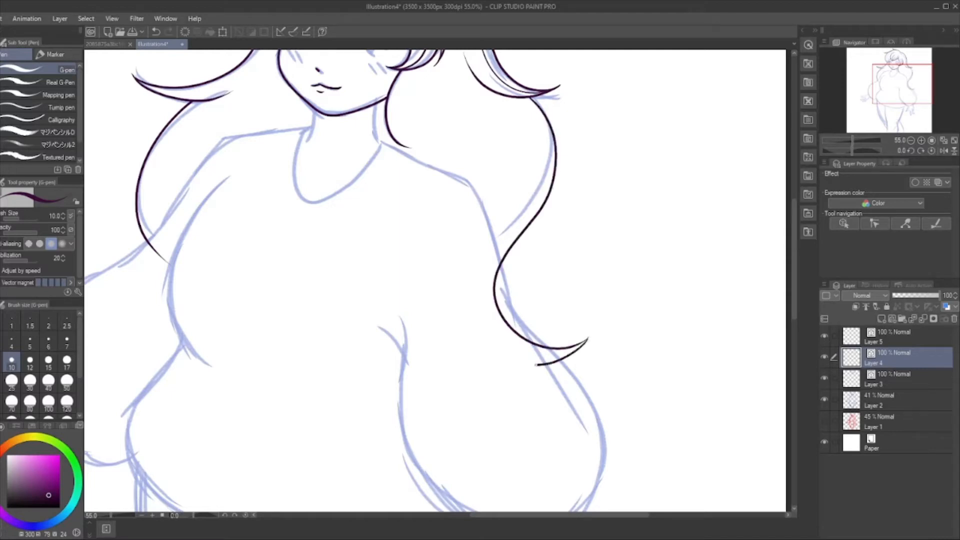
key(ctrl+z)
drag(589, 339, 512, 370)
scroll(649, 289, down, 2)
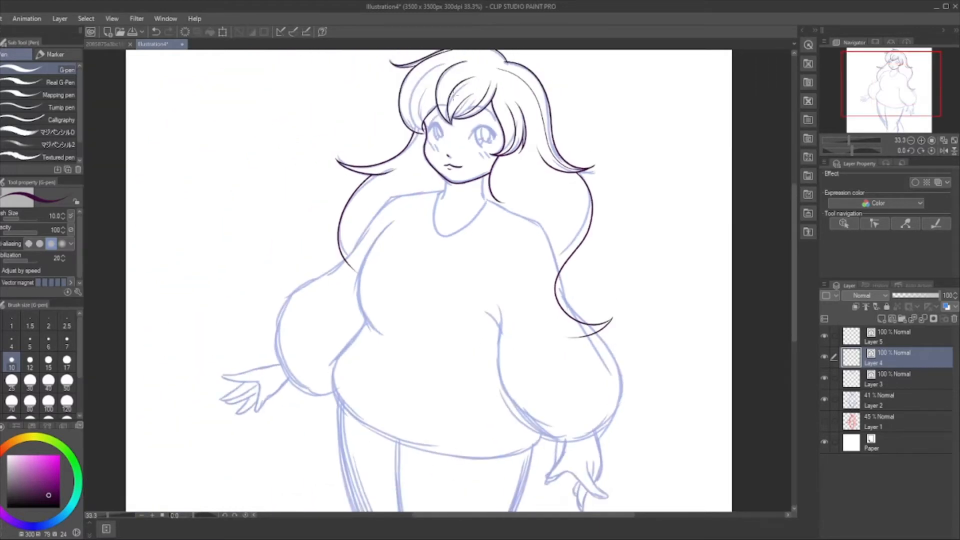
Ink an inner hair strand through the left side of the bangs, from its lower end up towards the crown
scroll(484, 240, down, 3)
scroll(484, 99, up, 8)
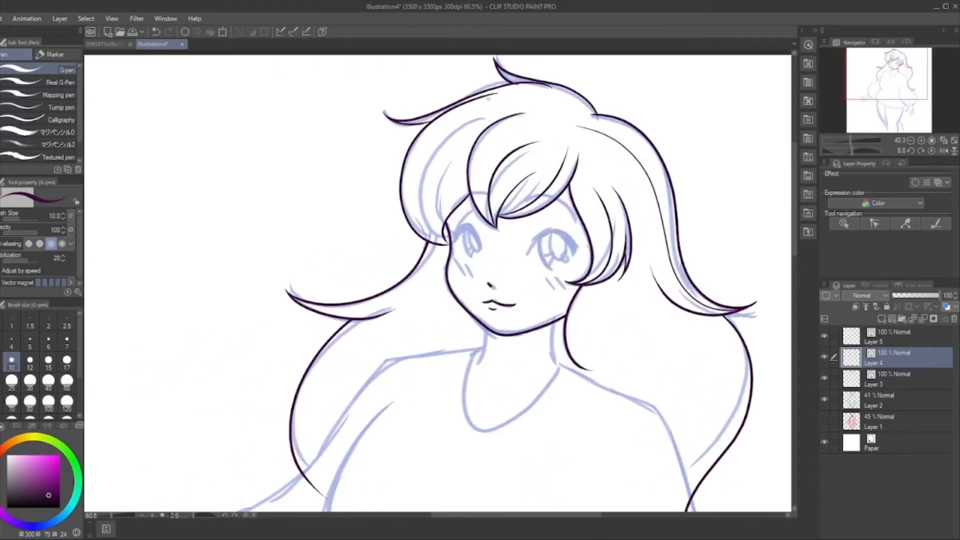
scroll(488, 98, up, 2)
scroll(500, 98, down, 2)
scroll(547, 98, up, 4)
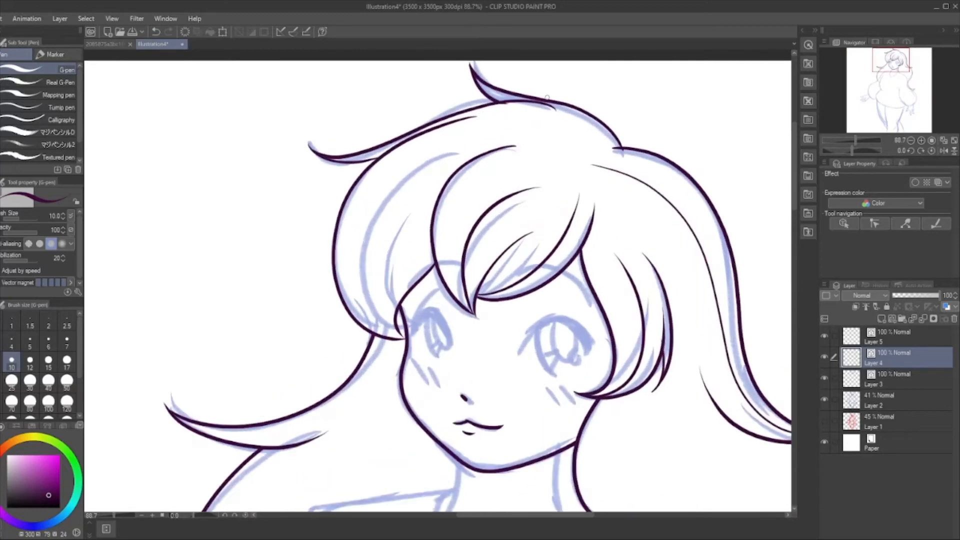
mouse_move(403, 339)
mouse_down()
mouse_move(358, 295)
mouse_move(506, 129)
mouse_up()
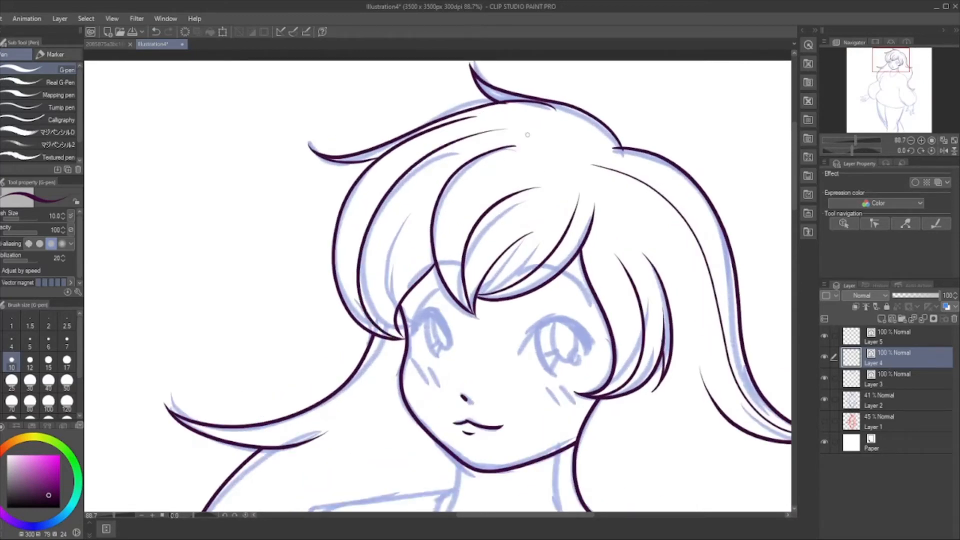
scroll(579, 145, down, 3)
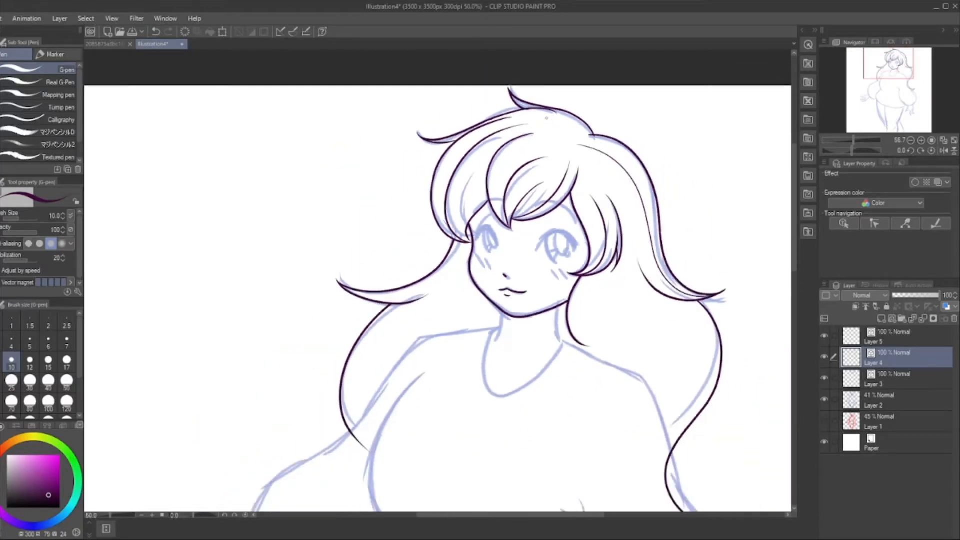
scroll(517, 285, up, 1)
scroll(518, 284, up, 1)
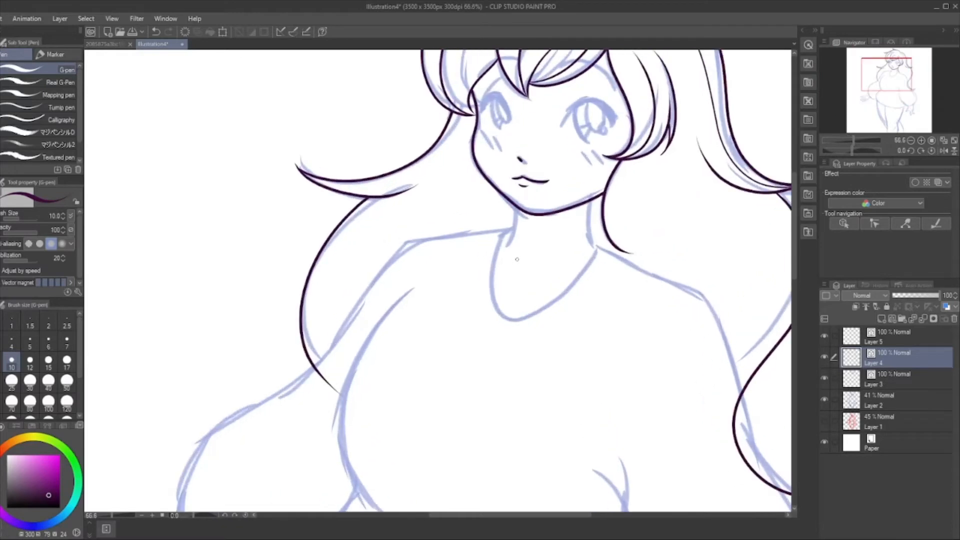
mouse_move(315, 184)
mouse_down()
mouse_move(365, 186)
mouse_move(454, 147)
mouse_move(474, 125)
mouse_up()
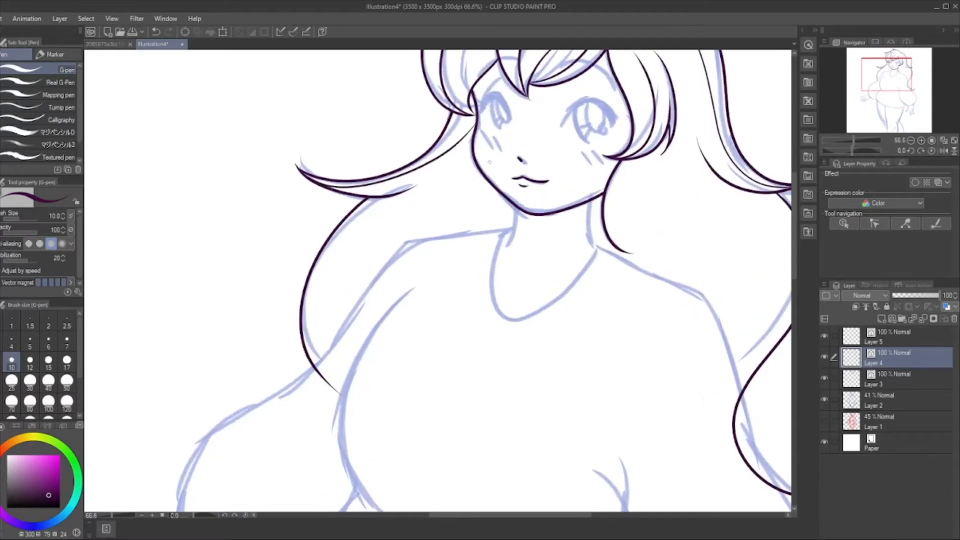
key(ctrl+z)
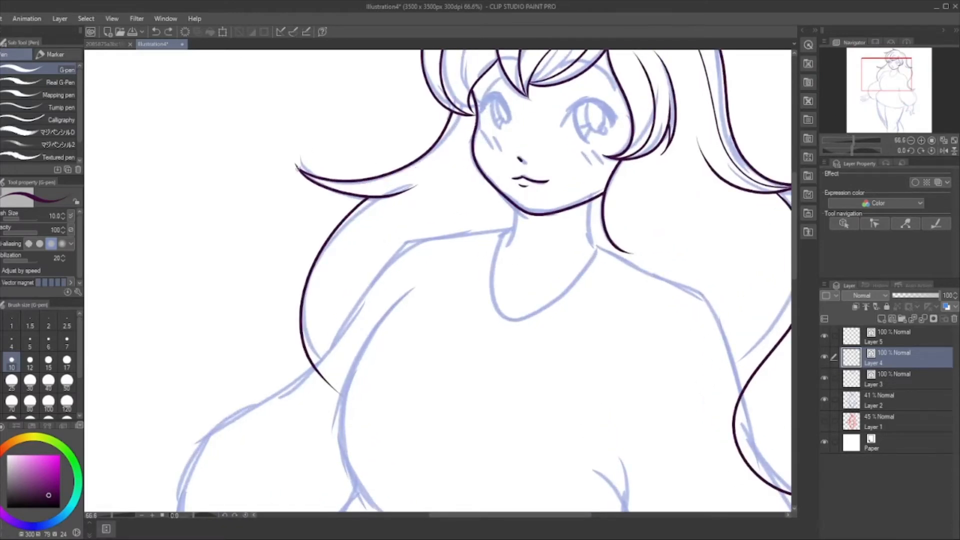
mouse_move(306, 175)
mouse_down()
mouse_move(363, 189)
mouse_move(420, 167)
mouse_move(461, 128)
mouse_up()
key(ctrl+z)
mouse_move(311, 175)
mouse_down()
mouse_move(339, 189)
mouse_move(388, 186)
mouse_move(456, 136)
mouse_move(467, 116)
mouse_up()
key(ctrl+z)
Ink the left hair's inner strands: one inside the flowing lock, a long one beneath it and two shorter ones beside the jaw
mouse_move(313, 179)
mouse_down()
mouse_move(413, 171)
mouse_move(475, 111)
mouse_move(353, 271)
mouse_move(364, 335)
mouse_up()
mouse_move(491, 165)
mouse_down()
mouse_move(471, 184)
mouse_move(432, 293)
mouse_up()
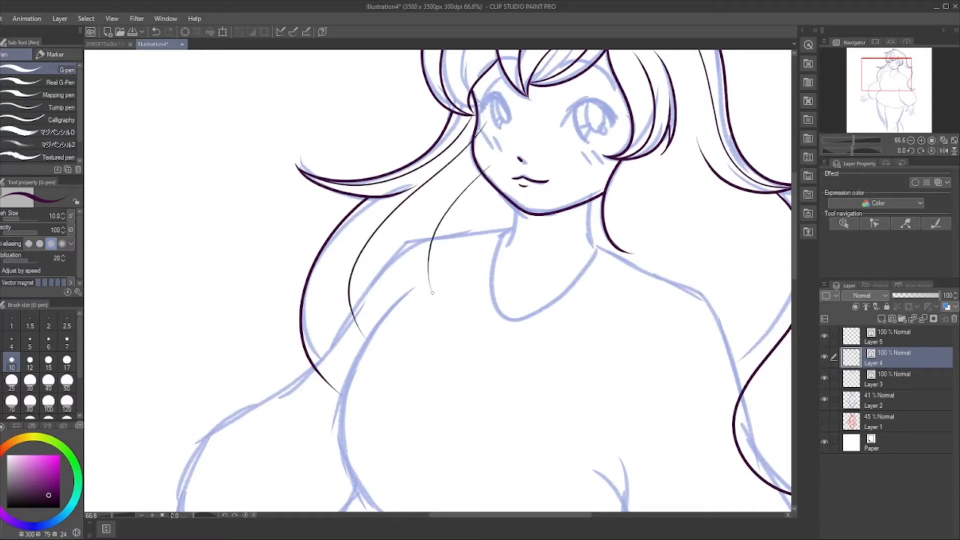
drag(494, 174, 462, 270)
scroll(542, 300, down, 2)
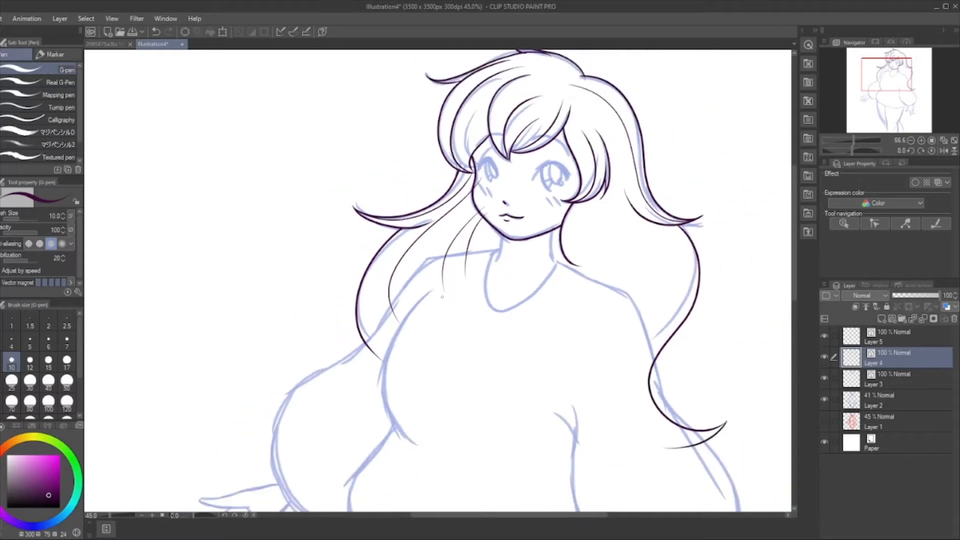
Ink a long wavy inner strand from the right side of the bangs down past the shoulder, inside the outer hair curve
scroll(563, 360, up, 4)
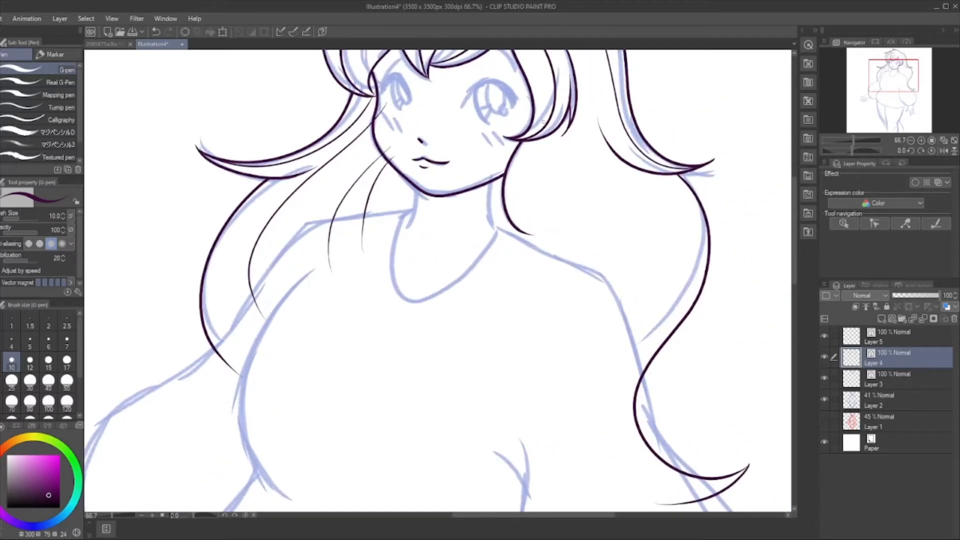
mouse_move(535, 135)
mouse_down()
mouse_move(537, 171)
mouse_move(578, 260)
mouse_move(581, 316)
mouse_up()
key(ctrl+z)
mouse_move(575, 113)
mouse_down()
mouse_move(598, 175)
mouse_move(660, 267)
mouse_move(619, 381)
mouse_move(620, 417)
mouse_up()
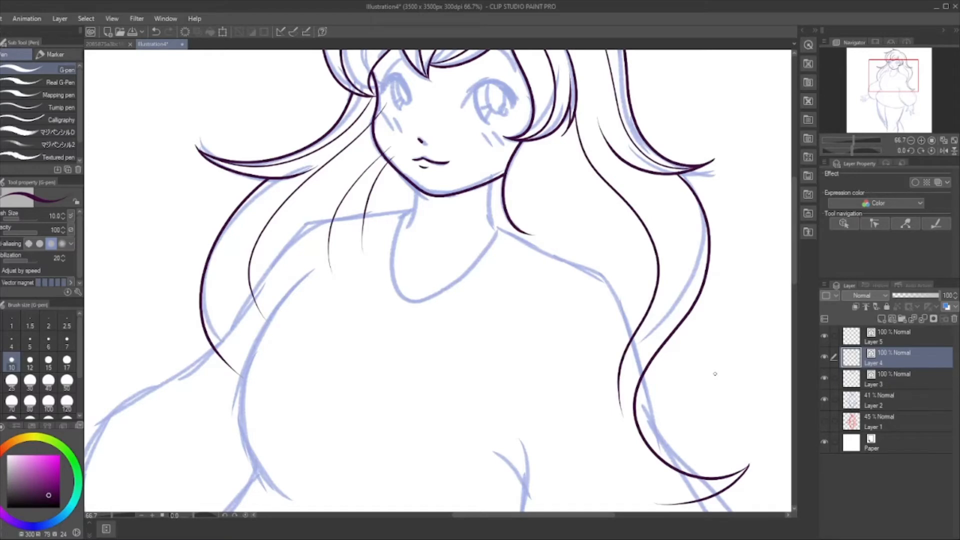
scroll(735, 187, down, 5)
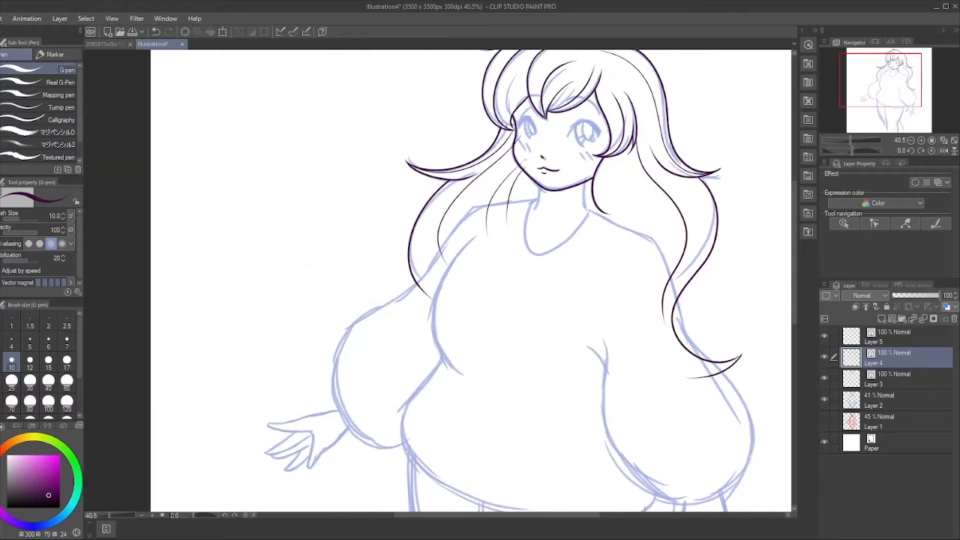
Ink the left neck line from the jaw down to the shoulder sketch
scroll(565, 173, up, 5)
scroll(651, 174, up, 3)
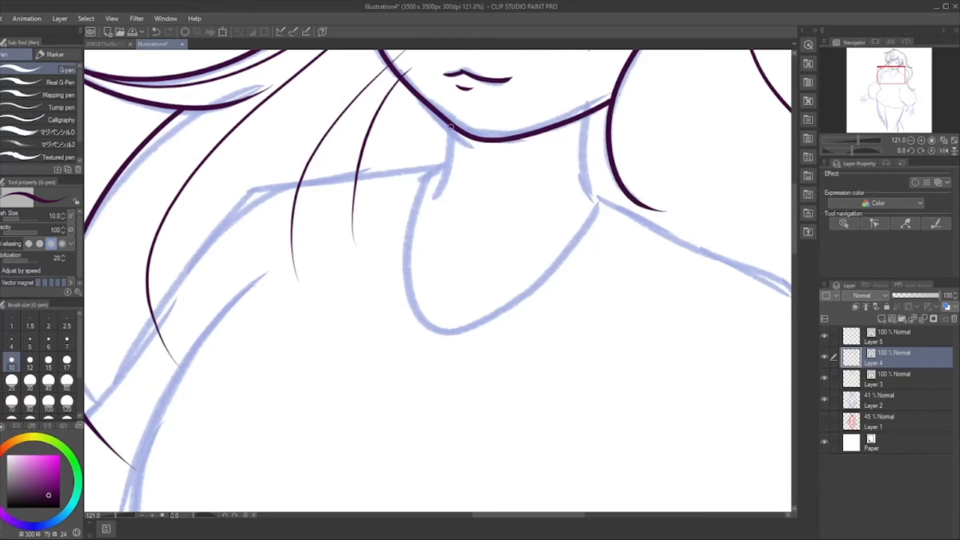
drag(451, 127, 435, 207)
scroll(630, 208, down, 4)
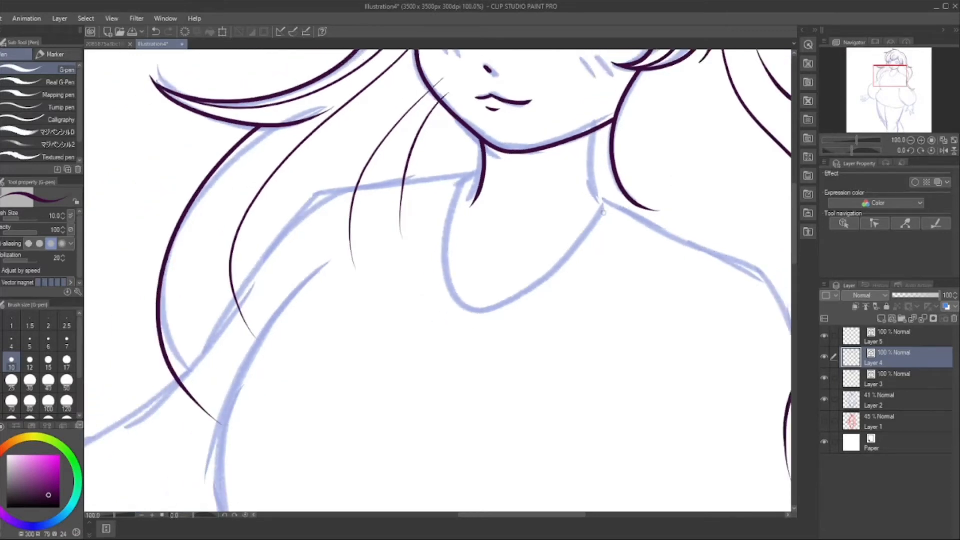
Ink the top's rounded neckline from the left neck line to the hair beside the right shoulder
scroll(589, 235, up, 3)
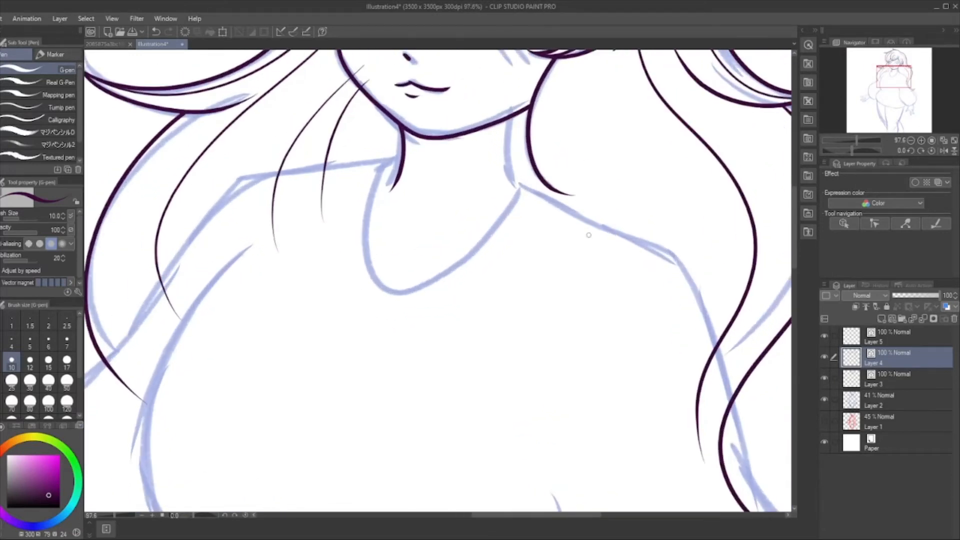
mouse_move(400, 158)
mouse_down()
mouse_move(380, 169)
mouse_move(365, 221)
mouse_move(366, 259)
mouse_move(397, 285)
mouse_move(434, 285)
mouse_move(475, 265)
mouse_move(550, 186)
mouse_up()
scroll(577, 155, down, 3)
scroll(588, 213, up, 2)
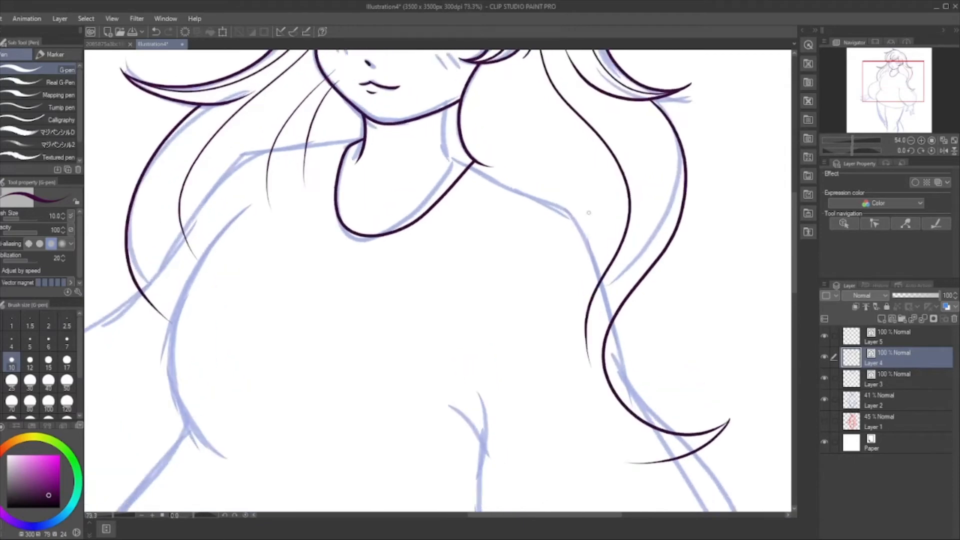
Ink the right shoulder line from the hair beside the neck down across the wavy locks to the upper arm
scroll(588, 212, down, 3)
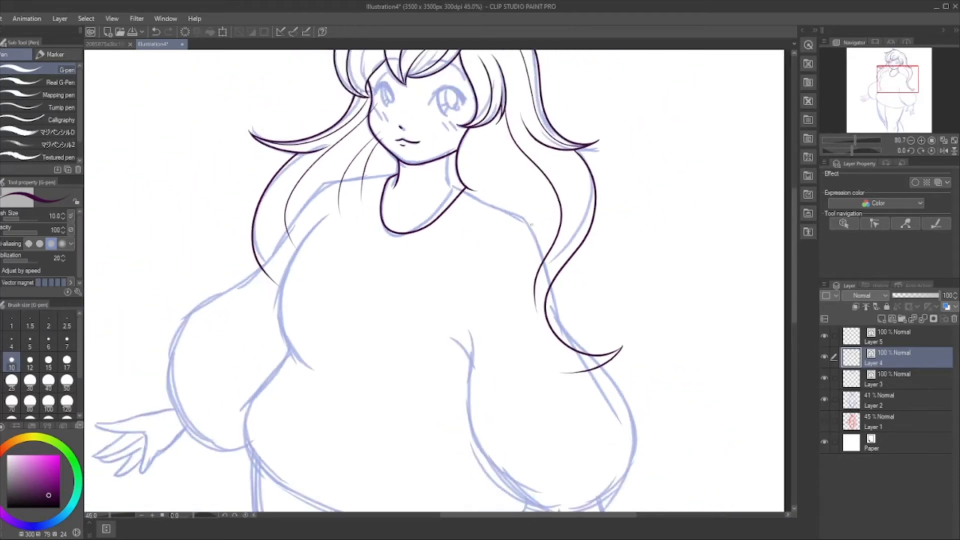
scroll(502, 176, up, 2)
scroll(502, 175, up, 3)
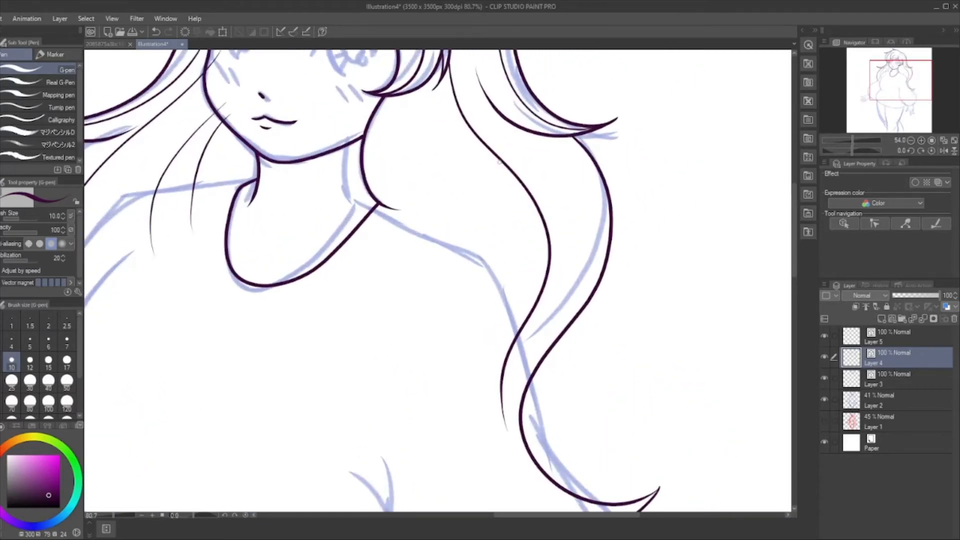
drag(372, 210, 429, 214)
key(ctrl+z)
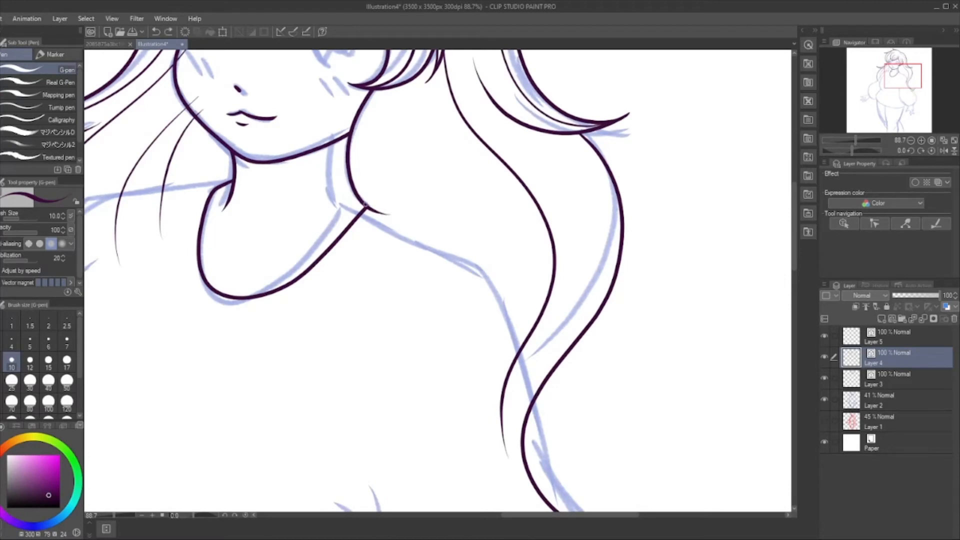
mouse_move(370, 207)
mouse_down()
mouse_move(420, 212)
mouse_move(488, 275)
mouse_move(540, 439)
mouse_up()
key(ctrl+z)
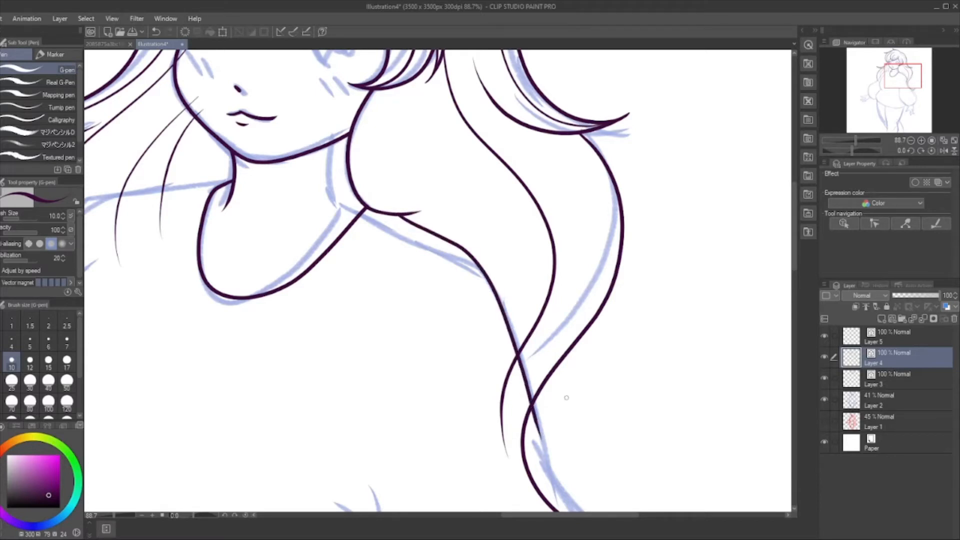
Try to ink the left shoulder and outer sleeve in one long stroke from the neck down toward the wrist
scroll(601, 205, down, 3)
scroll(602, 205, up, 1)
scroll(626, 170, down, 1)
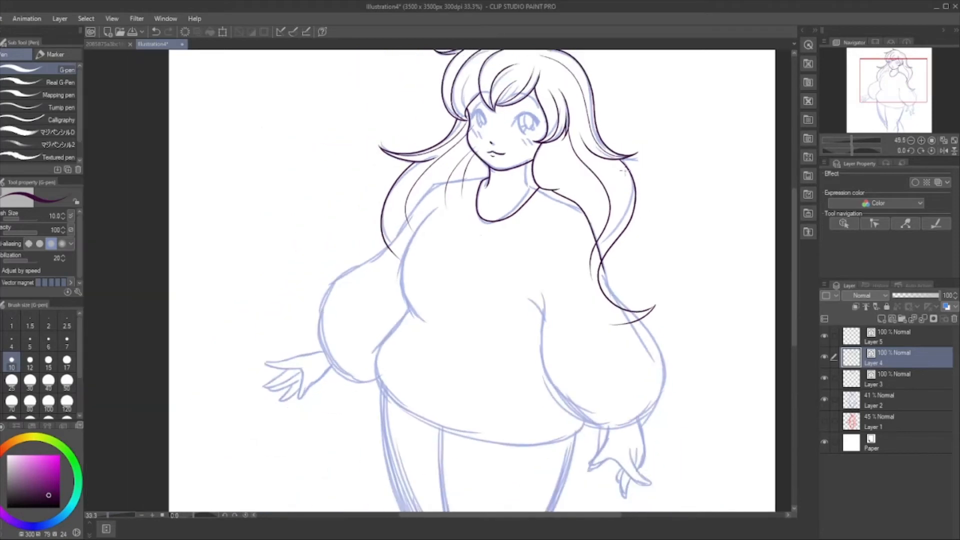
scroll(411, 171, up, 2)
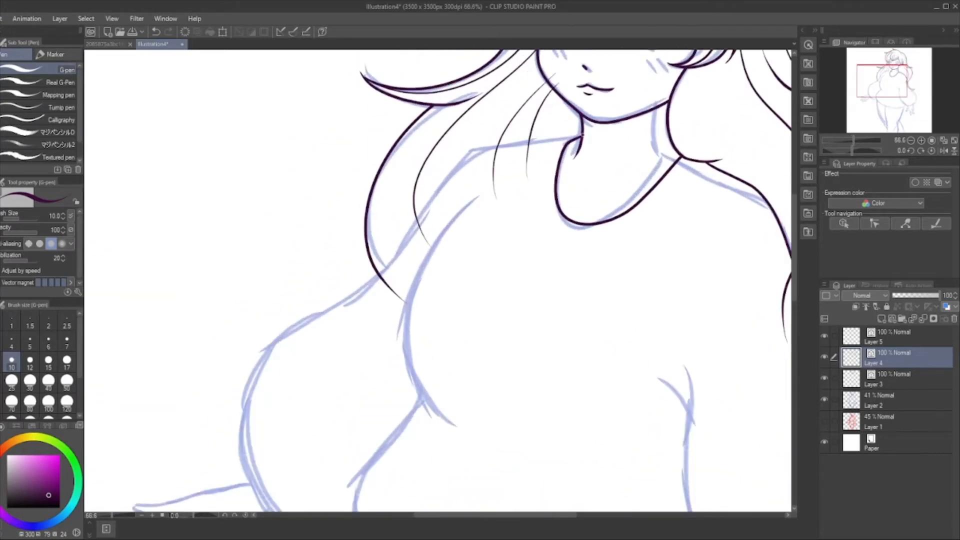
mouse_move(585, 134)
mouse_down()
mouse_move(487, 150)
mouse_move(458, 165)
mouse_move(379, 273)
mouse_move(269, 363)
mouse_move(242, 413)
mouse_move(263, 506)
mouse_up()
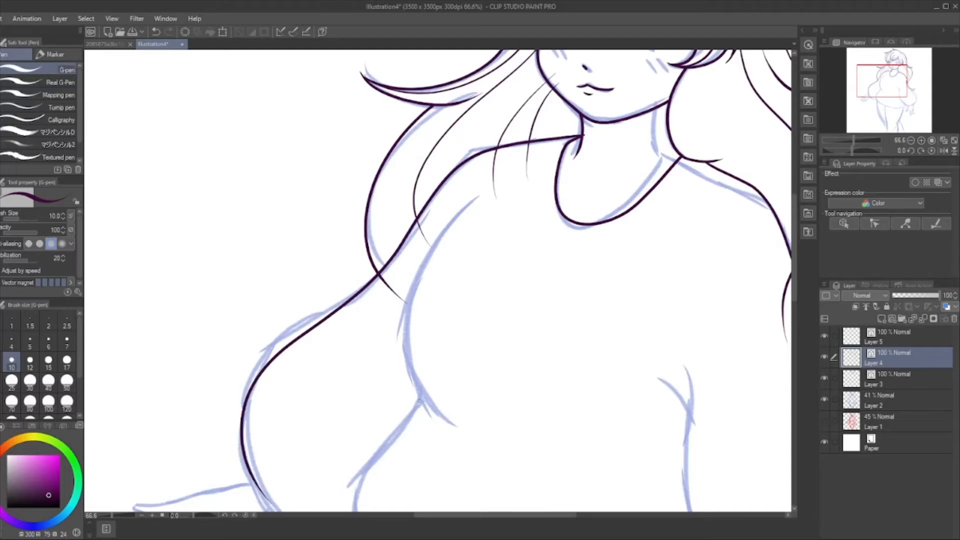
scroll(440, 250, down, 6)
scroll(362, 422, up, 4)
scroll(445, 335, down, 3)
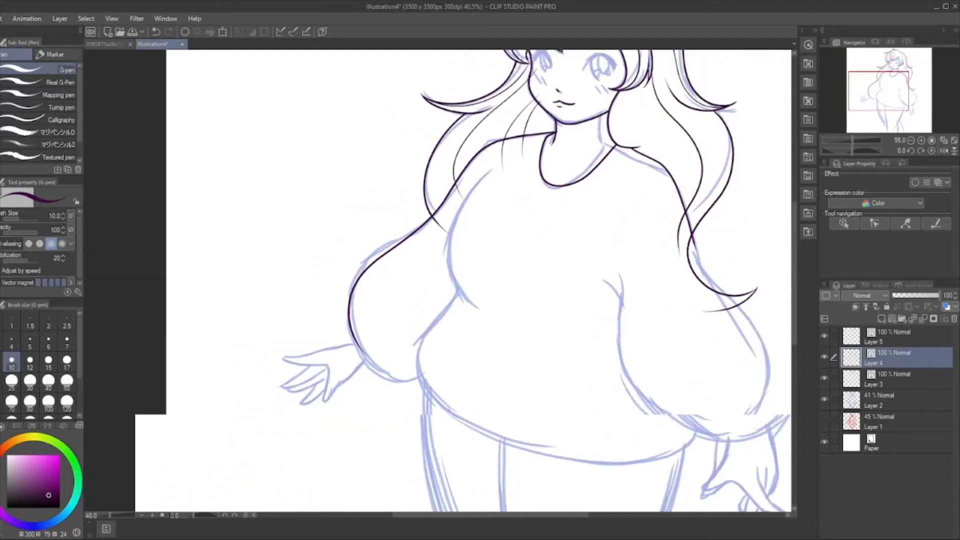
scroll(510, 293, up, 3)
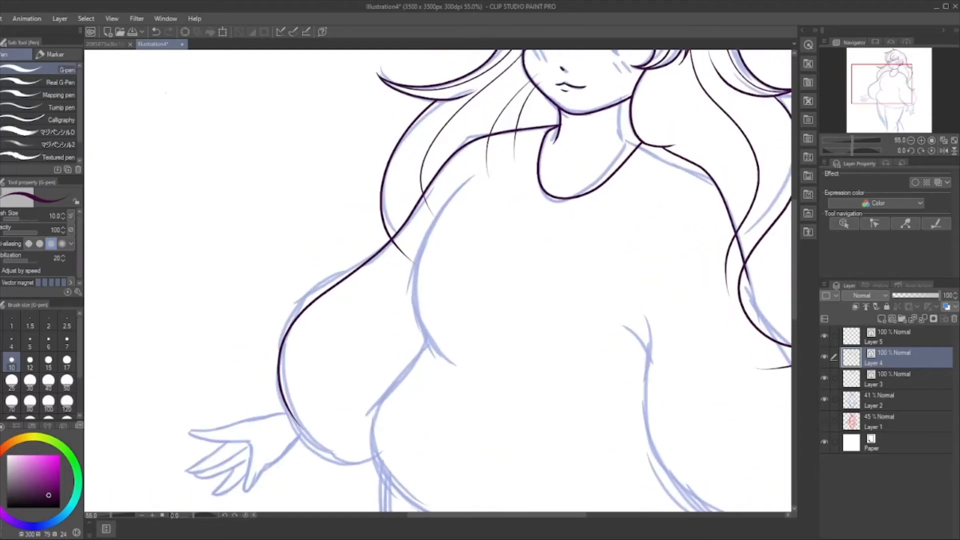
click(159, 30)
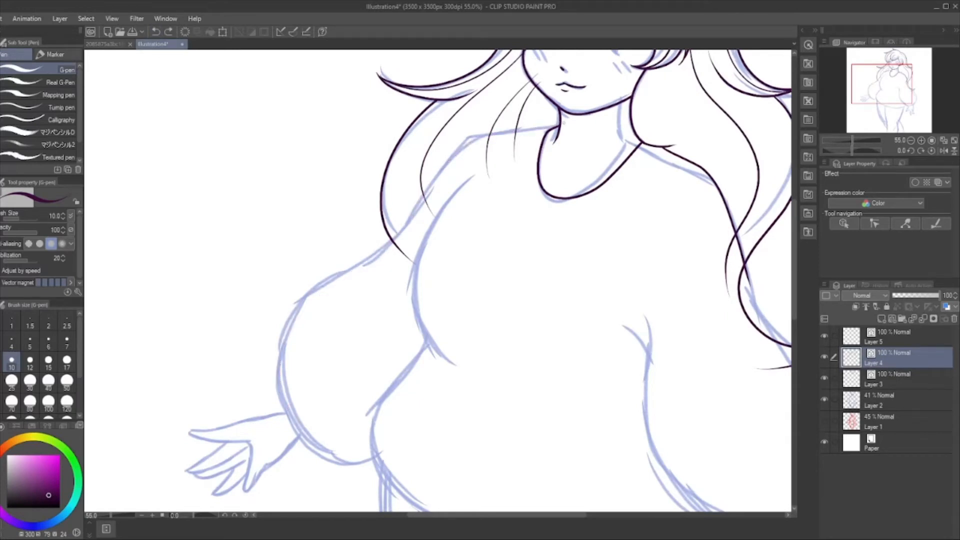
Ink the left shoulder and puffy sleeve outline around its lower edge, plus the curved chest line from the armpit beside it
mouse_move(565, 123)
mouse_down()
mouse_move(470, 137)
mouse_move(403, 219)
mouse_move(300, 304)
mouse_move(277, 368)
mouse_move(314, 453)
mouse_move(411, 448)
mouse_up()
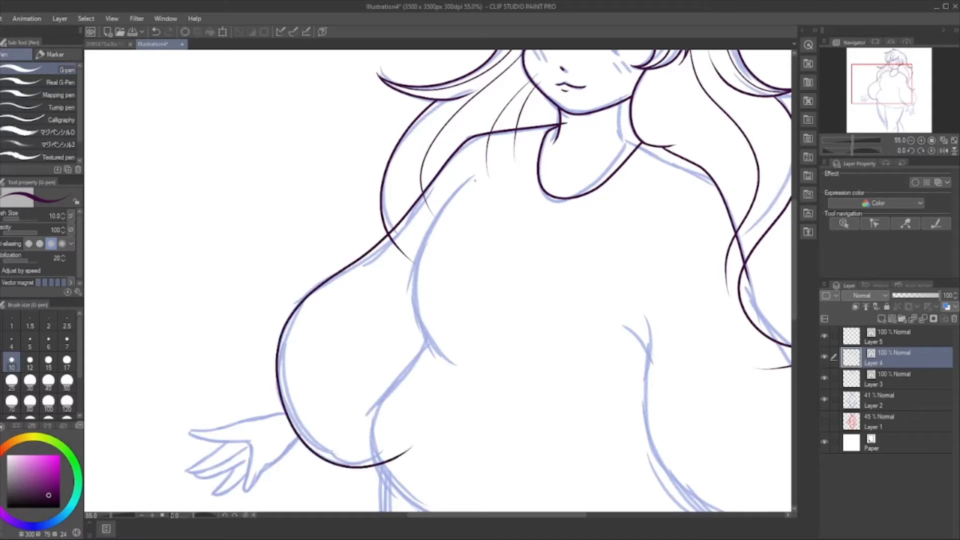
mouse_move(473, 178)
mouse_down()
mouse_move(415, 260)
mouse_move(434, 356)
mouse_move(463, 370)
mouse_up()
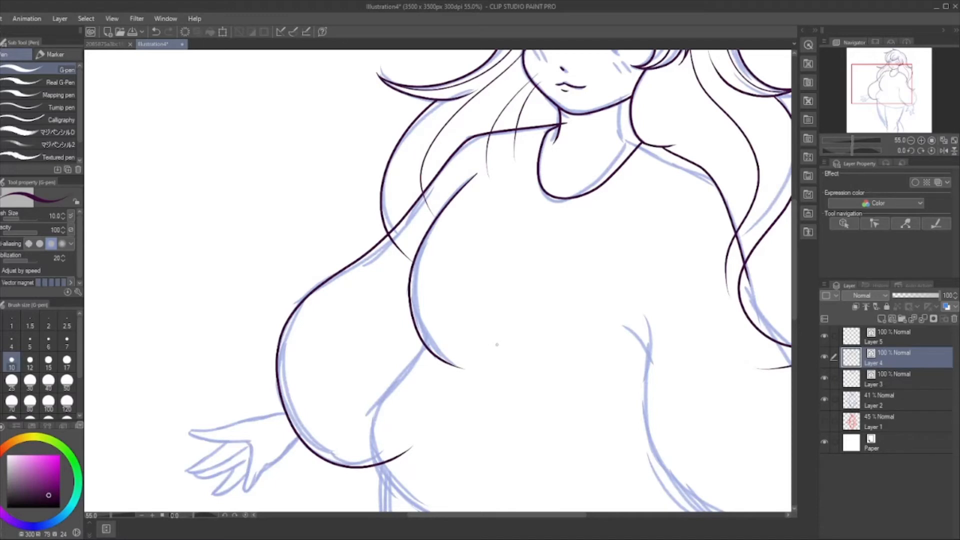
key(ctrl+z)
mouse_move(484, 169)
mouse_down()
mouse_move(430, 232)
mouse_move(436, 336)
mouse_move(463, 359)
mouse_up()
scroll(248, 302, down, 2)
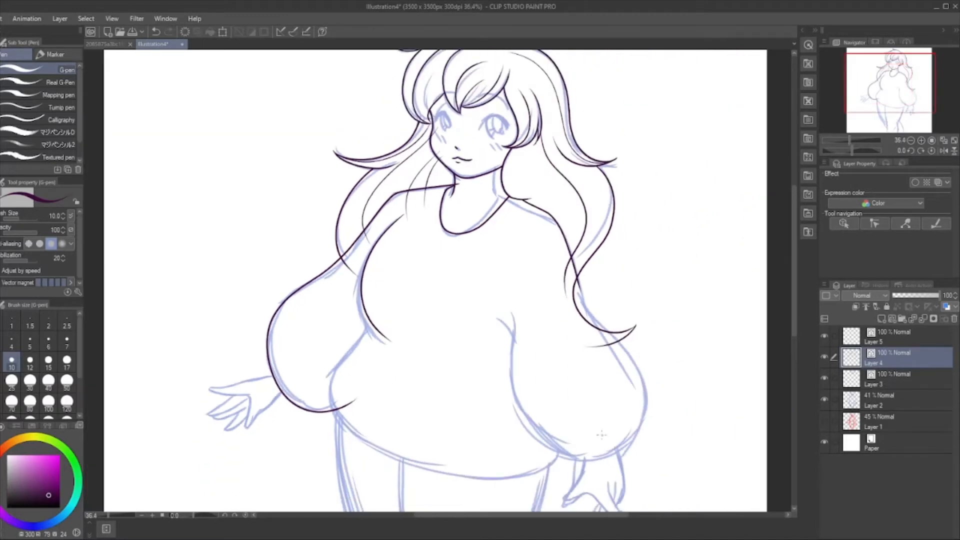
Ink a short armpit crease and the right puffy sleeve's outline from the chest around its lower edge up to the shoulder
scroll(654, 439, up, 6)
scroll(641, 205, down, 5)
scroll(640, 395, up, 3)
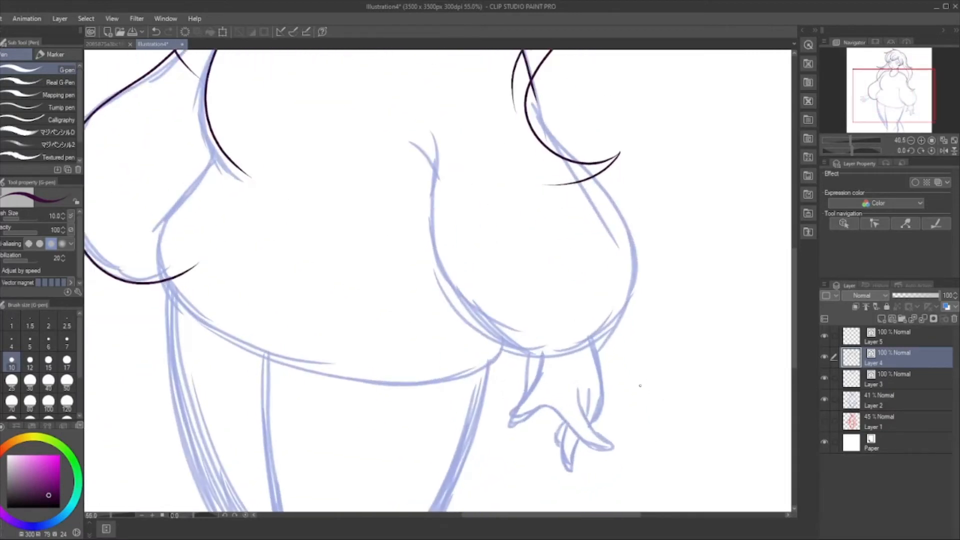
drag(390, 104, 435, 149)
key(ctrl+z)
mouse_move(418, 118)
mouse_down()
mouse_move(439, 177)
mouse_move(436, 264)
mouse_move(464, 306)
mouse_up()
key(ctrl+z)
drag(394, 131, 434, 161)
key(ctrl+z)
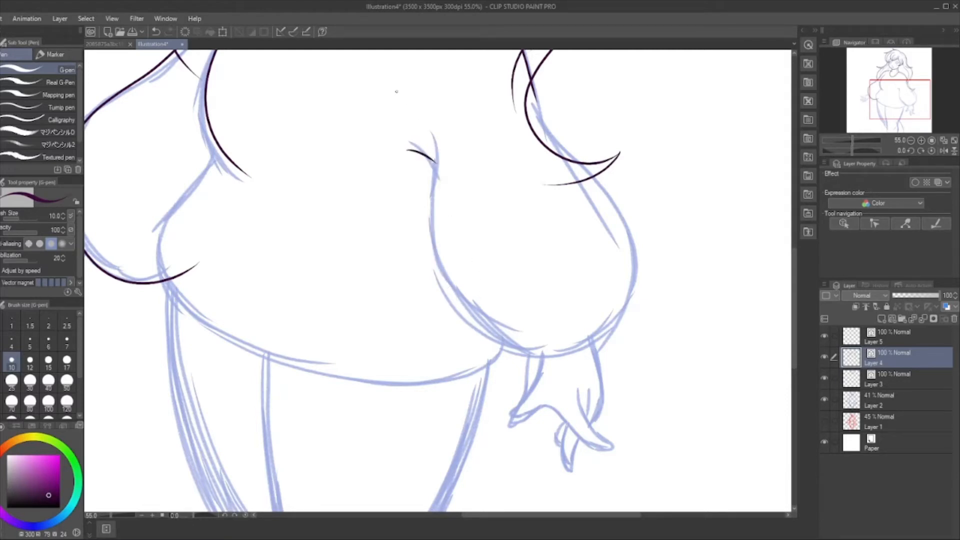
mouse_move(398, 91)
mouse_down()
mouse_move(433, 145)
mouse_move(433, 220)
mouse_move(462, 309)
mouse_move(568, 351)
mouse_move(641, 252)
mouse_move(523, 58)
mouse_up()
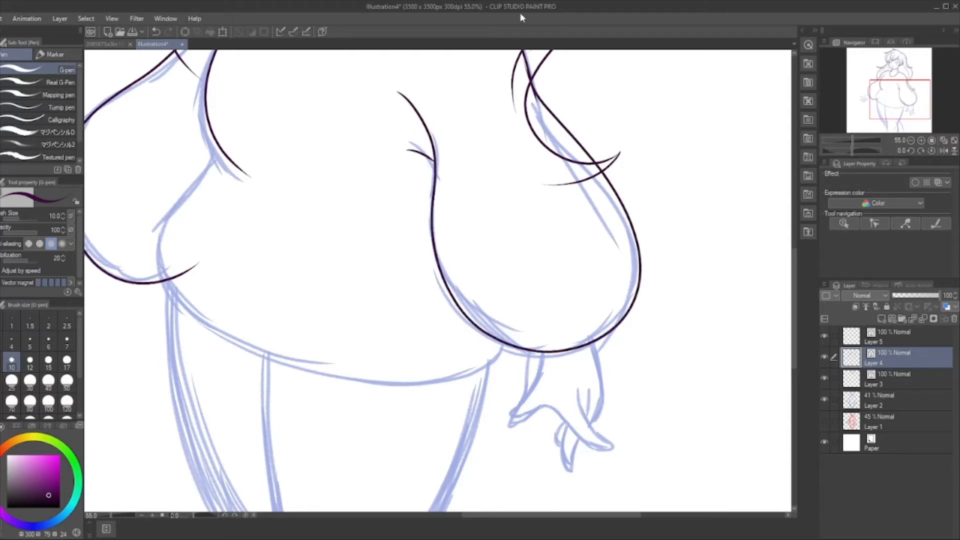
Try a low rounded hem from the left waist to the right sleeve, erasing the line ends that overshoot it
scroll(550, 386, down, 5)
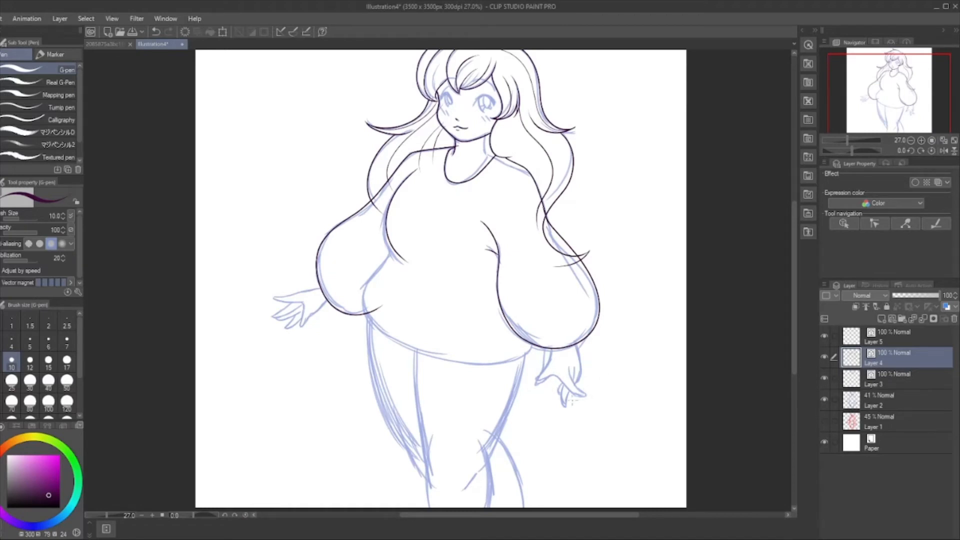
scroll(407, 356, up, 5)
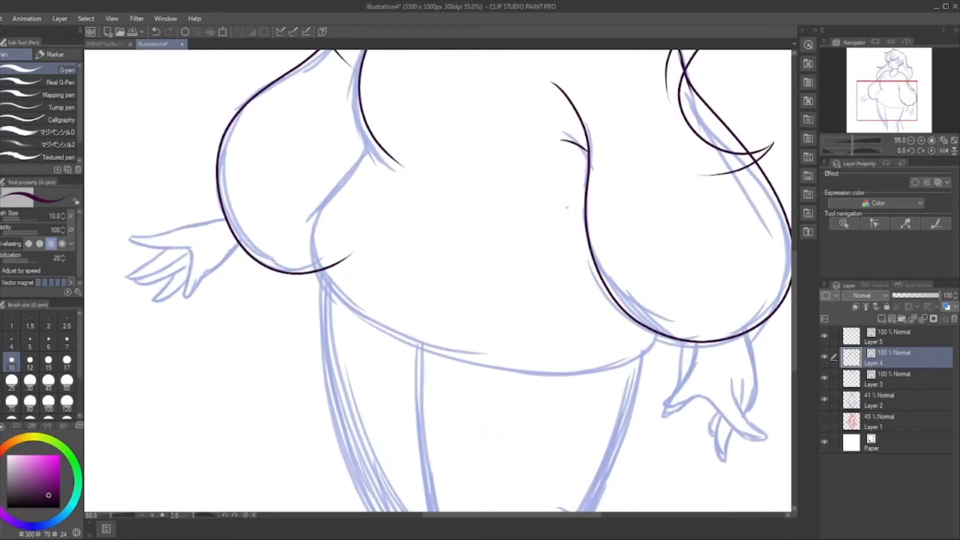
mouse_move(371, 134)
mouse_down()
mouse_move(311, 250)
mouse_move(364, 313)
mouse_move(455, 347)
mouse_move(583, 347)
mouse_move(675, 303)
mouse_up()
key(ctrl+z)
mouse_move(371, 133)
mouse_down()
mouse_move(313, 238)
mouse_move(296, 301)
mouse_move(314, 359)
mouse_move(348, 389)
mouse_move(441, 428)
mouse_move(524, 437)
mouse_move(642, 416)
mouse_move(689, 383)
mouse_move(702, 349)
mouse_move(700, 285)
mouse_up()
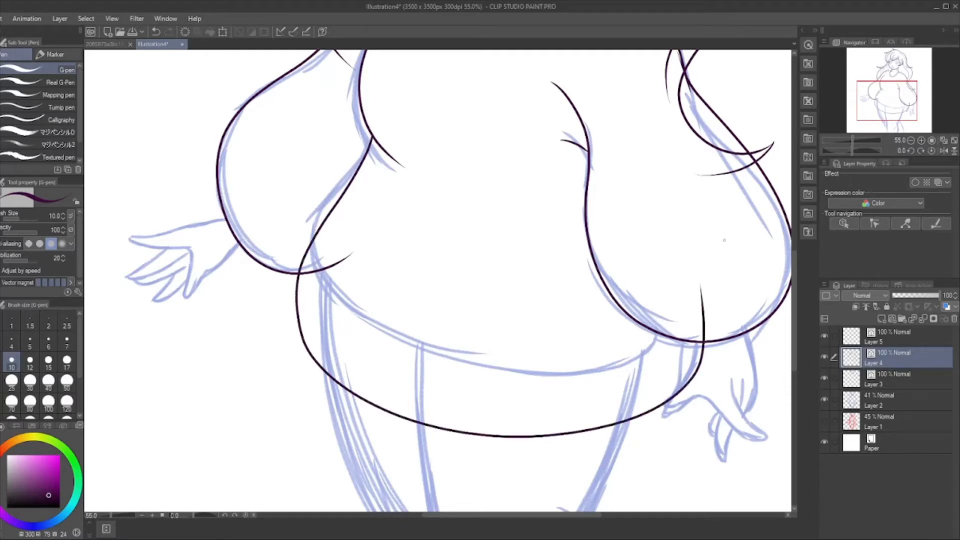
key(e)
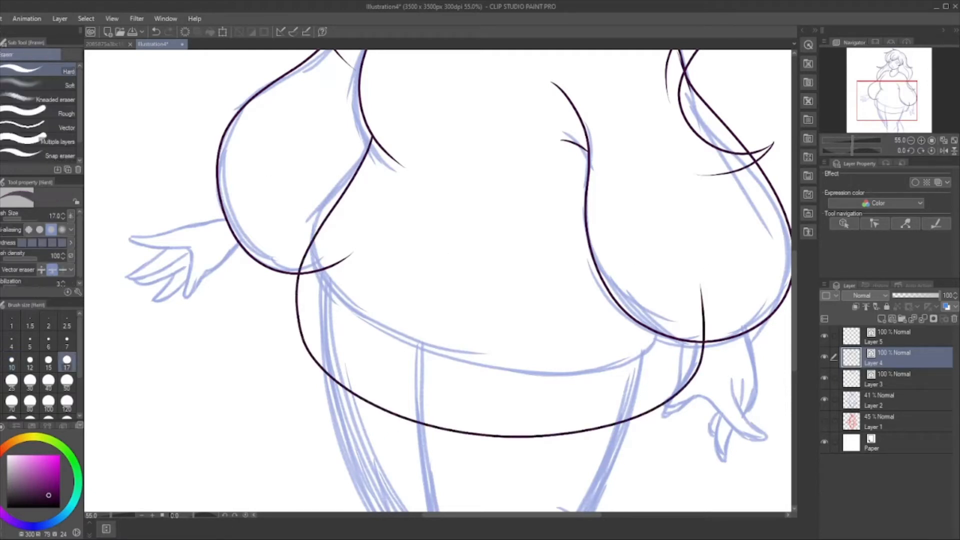
drag(351, 255, 308, 273)
drag(717, 315, 733, 298)
scroll(468, 288, down, 3)
scroll(580, 346, down, 3)
scroll(578, 344, up, 4)
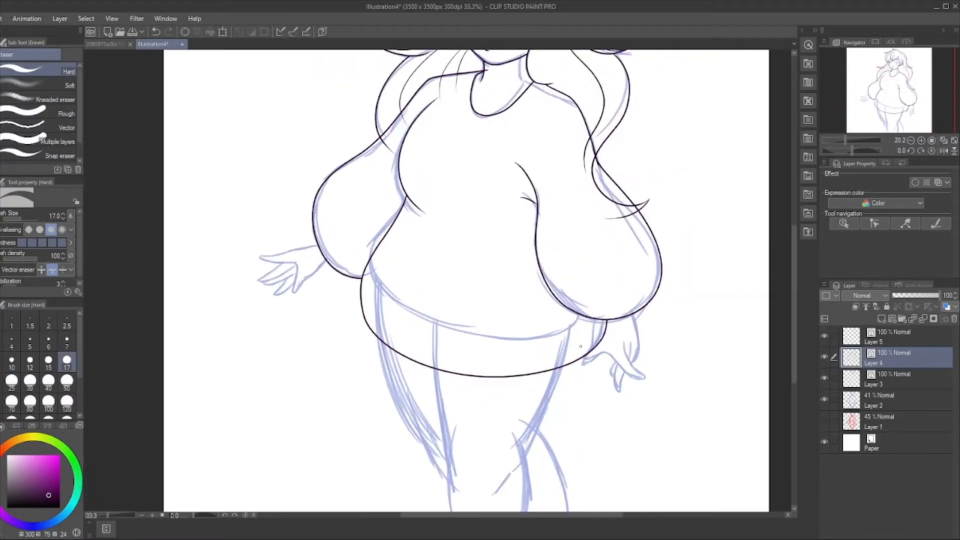
key(ctrl+z)
key(ctrl+z)
key(ctrl+z)
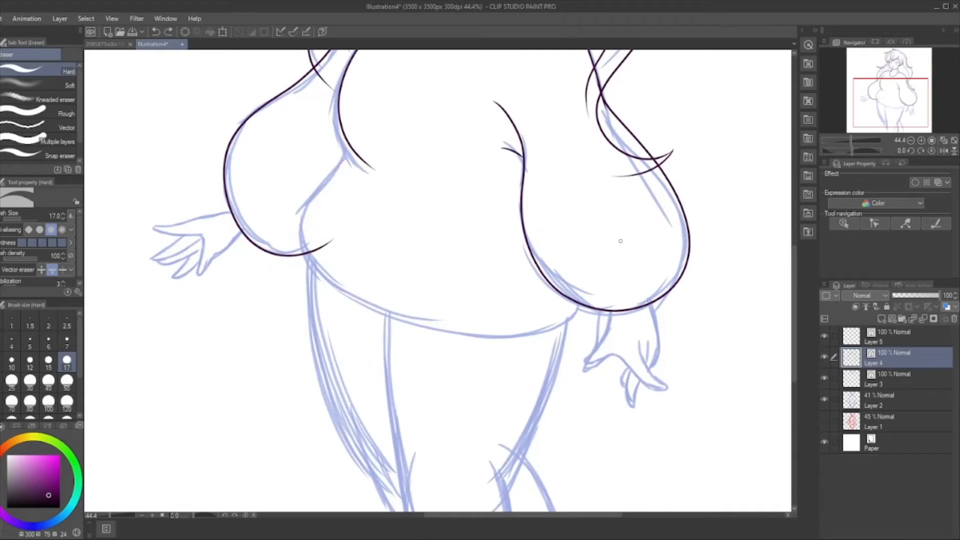
Ink the top's left waist and a shallower curved hem below the sketched one, ending inside the right sleeve
key(p)
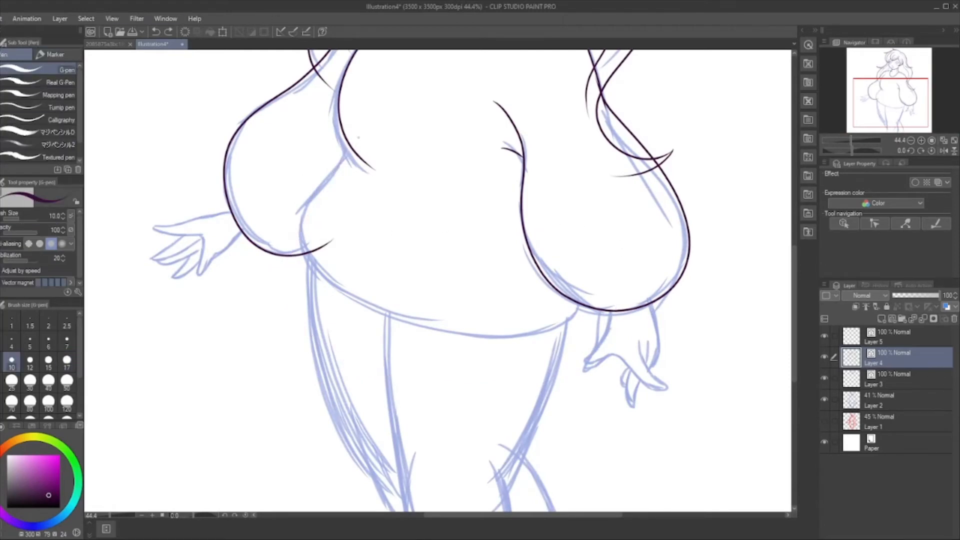
mouse_move(359, 134)
mouse_down()
mouse_move(312, 208)
mouse_move(294, 289)
mouse_move(302, 319)
mouse_move(373, 358)
mouse_move(486, 376)
mouse_move(573, 357)
mouse_move(589, 300)
mouse_move(576, 223)
mouse_up()
scroll(448, 367, down, 5)
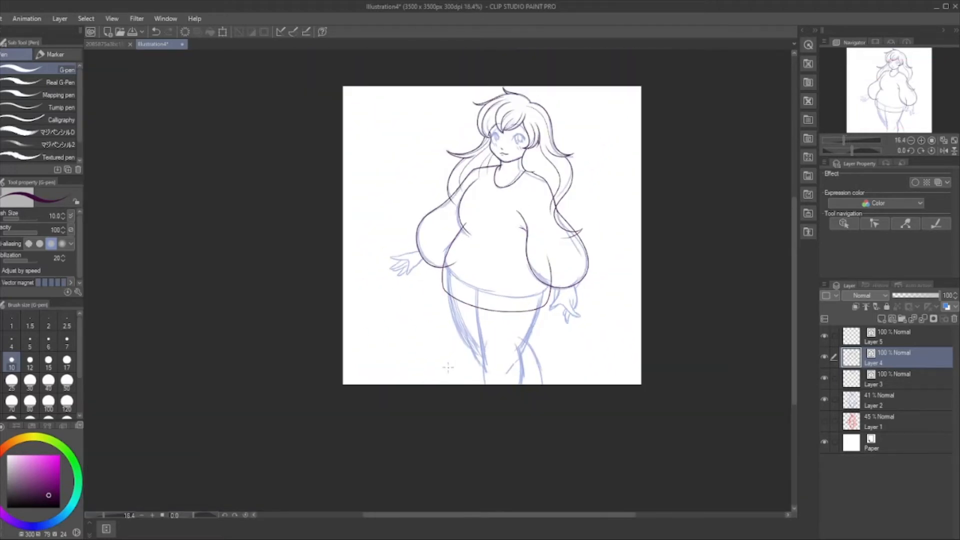
scroll(534, 291, up, 5)
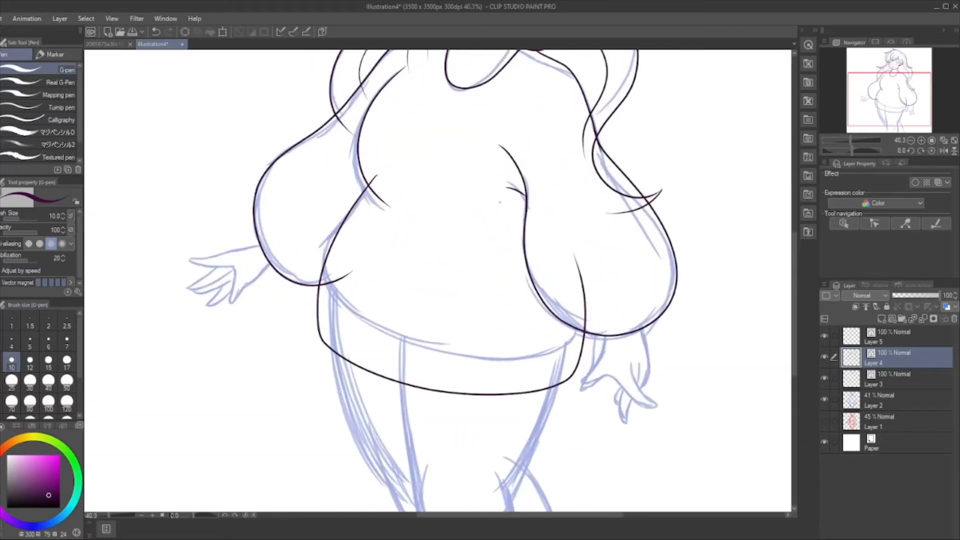
Erase the left sleeve's line end overlapping the waist and the hem's line end inside the right sleeve
key(e)
drag(353, 273, 323, 285)
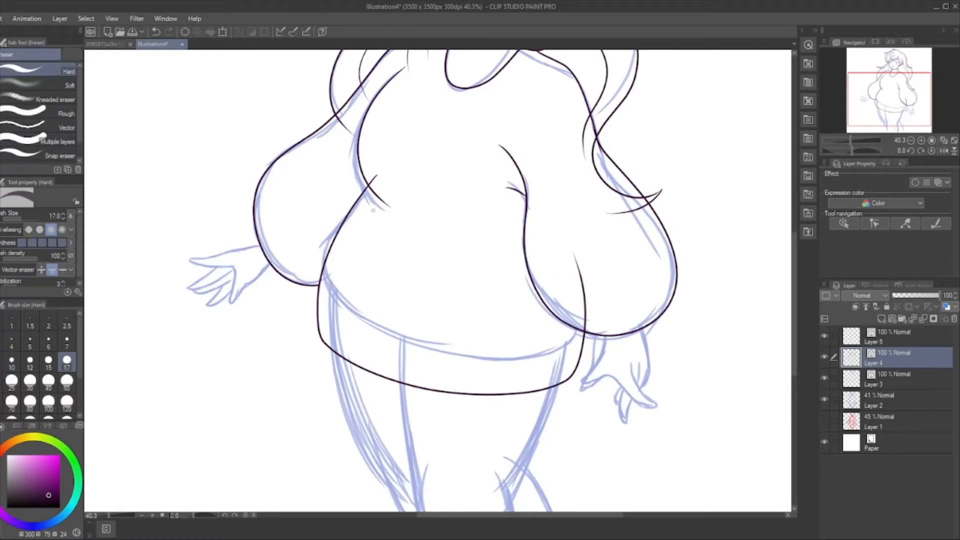
click(573, 292)
scroll(479, 267, down, 3)
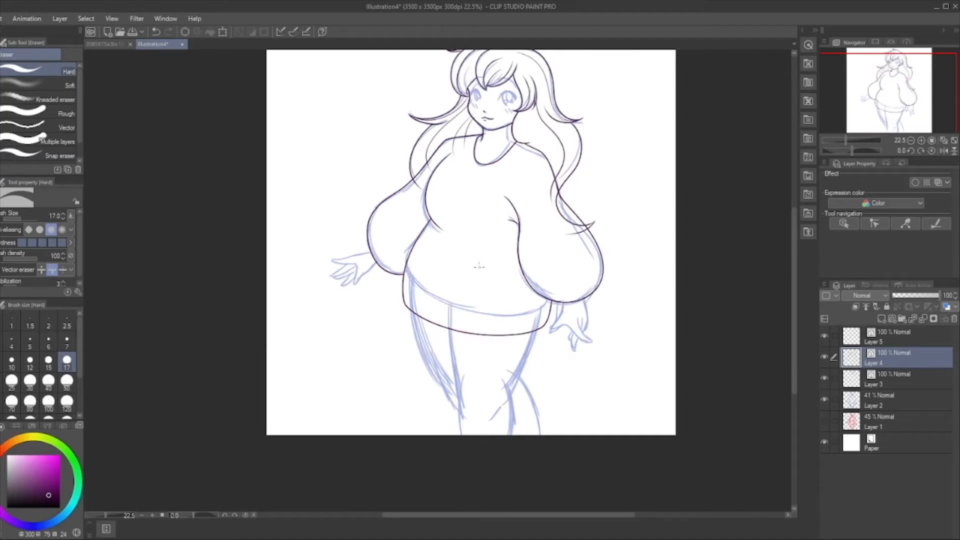
Ink the front thigh's left edge with the G-pen from above the hem down to the knee
scroll(498, 434, up, 4)
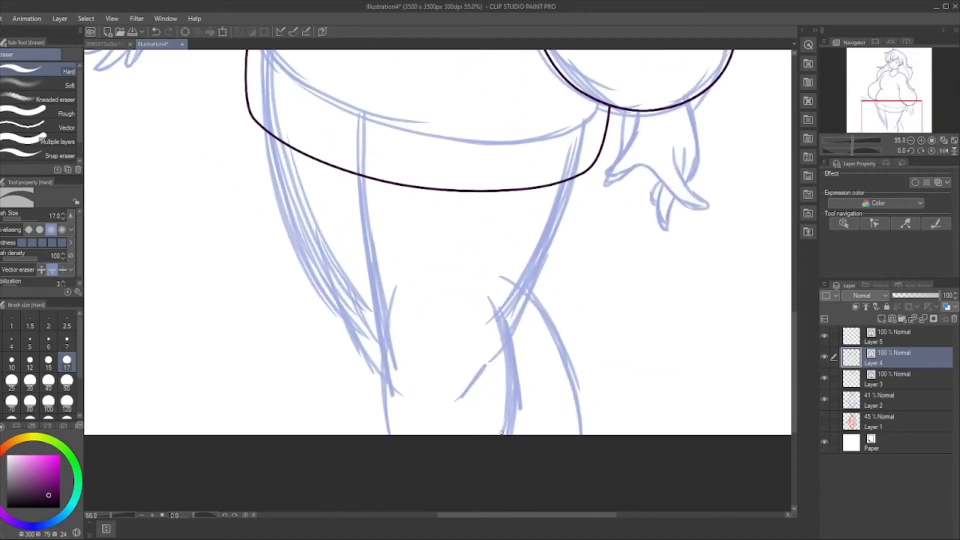
key(p)
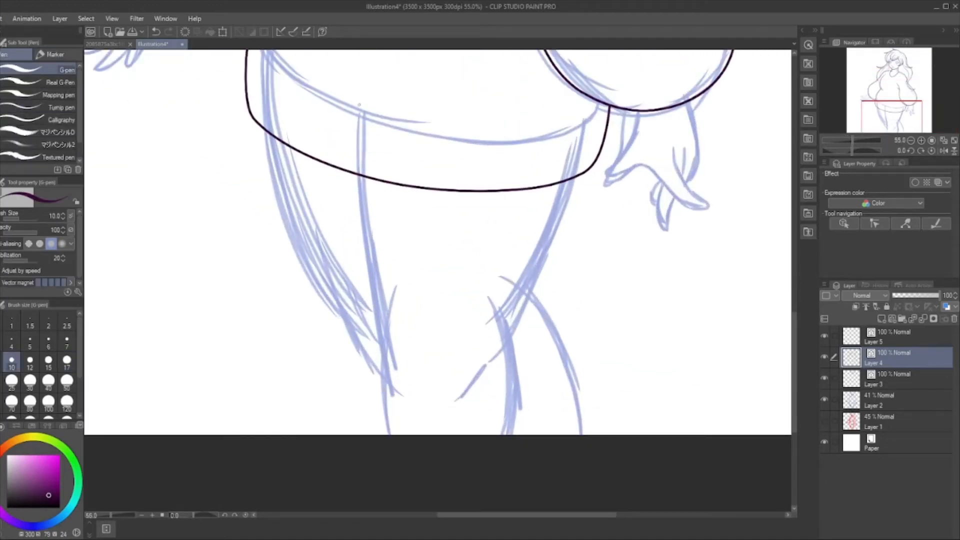
mouse_move(359, 104)
mouse_down()
mouse_move(364, 210)
mouse_move(383, 305)
mouse_up()
key(ctrl+z)
mouse_move(366, 100)
mouse_down()
mouse_move(363, 247)
mouse_move(395, 371)
mouse_up()
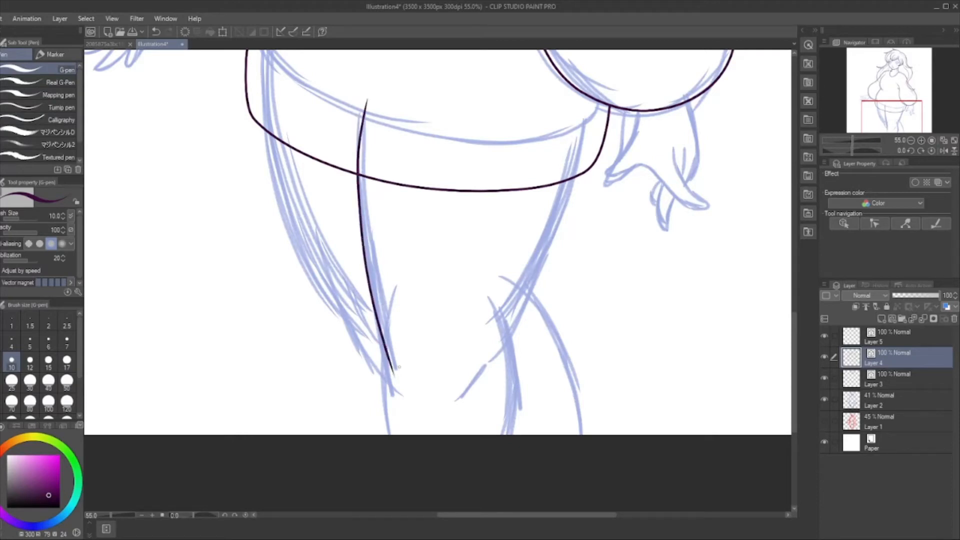
key(ctrl+z)
mouse_move(370, 102)
mouse_down()
mouse_move(363, 193)
mouse_move(393, 360)
mouse_up()
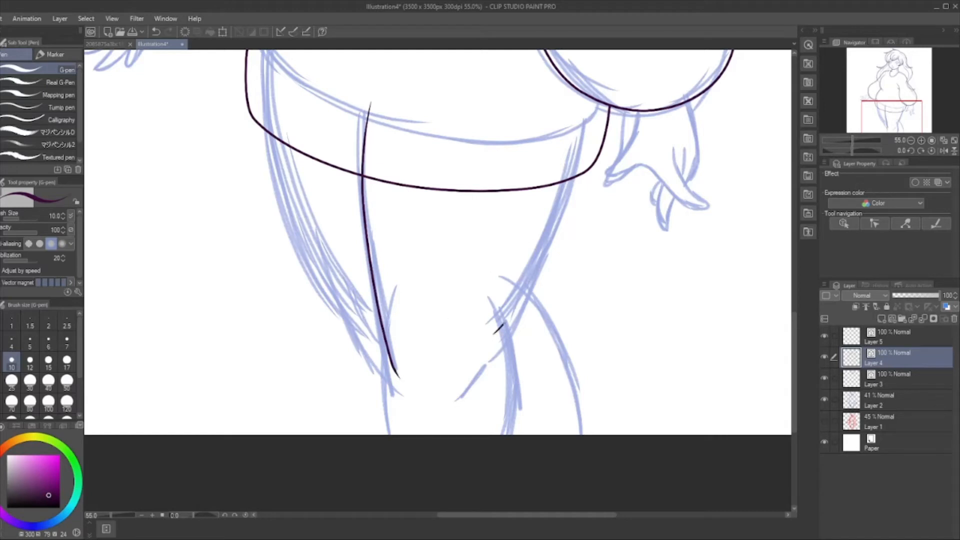
Ink the front thigh's right edge from the knee up past the hem, slightly outside the sketch
mouse_move(502, 322)
mouse_down()
mouse_move(570, 199)
mouse_move(586, 106)
mouse_up()
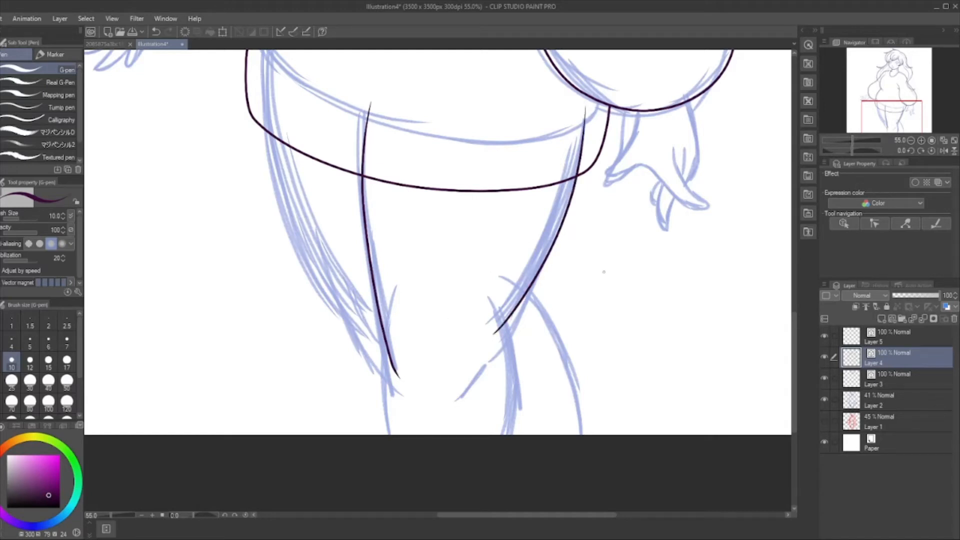
key(ctrl+z)
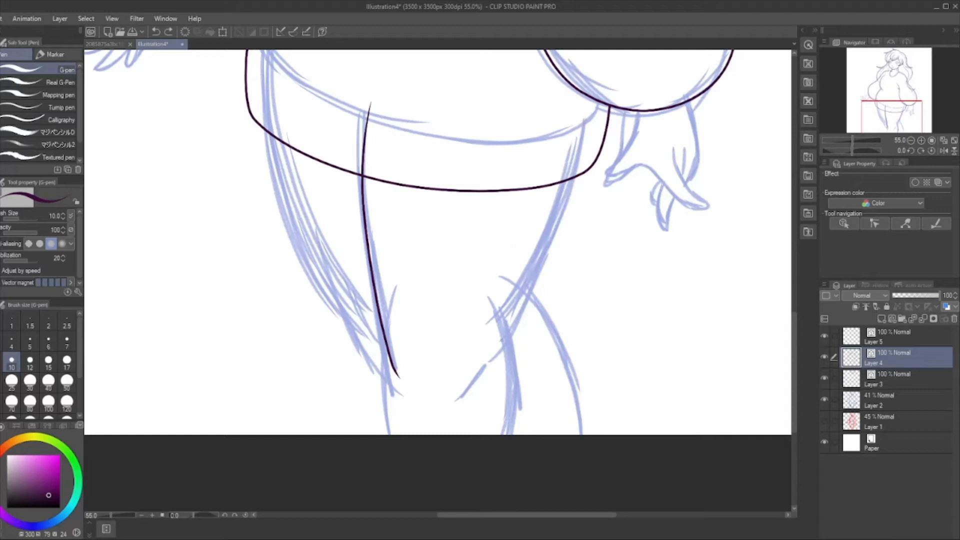
mouse_move(495, 349)
mouse_down()
mouse_move(565, 240)
mouse_move(598, 111)
mouse_up()
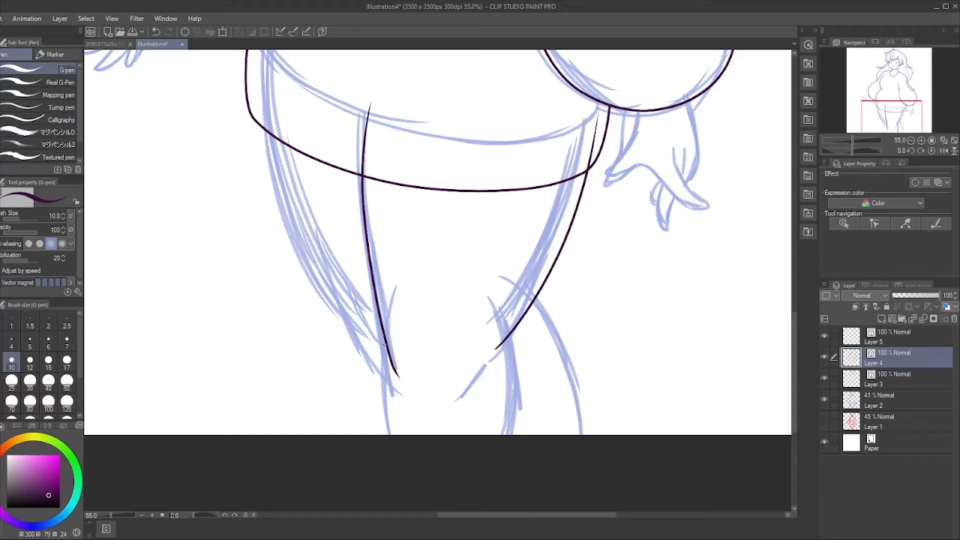
Ink both edges of the front lower leg from the knee down to the canvas's lower edge
mouse_move(389, 336)
mouse_down()
mouse_move(379, 387)
mouse_move(384, 434)
mouse_up()
drag(510, 333, 528, 435)
key(ctrl+z)
drag(505, 326, 518, 435)
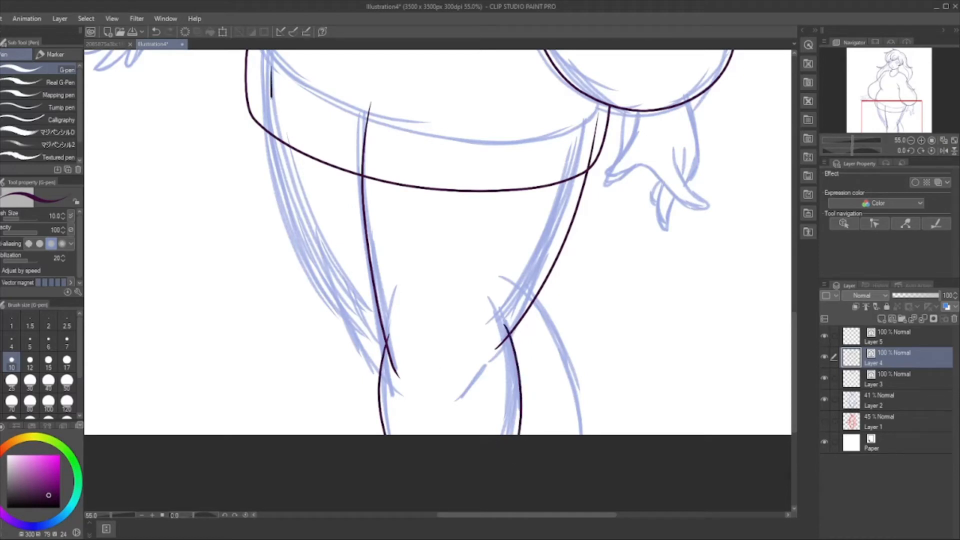
Ink the rear thigh's outer edge from above the hem to the knee, and the rear calf's edge to the canvas's lower edge
mouse_move(272, 97)
mouse_down()
mouse_move(290, 219)
mouse_move(315, 275)
mouse_move(396, 374)
mouse_up()
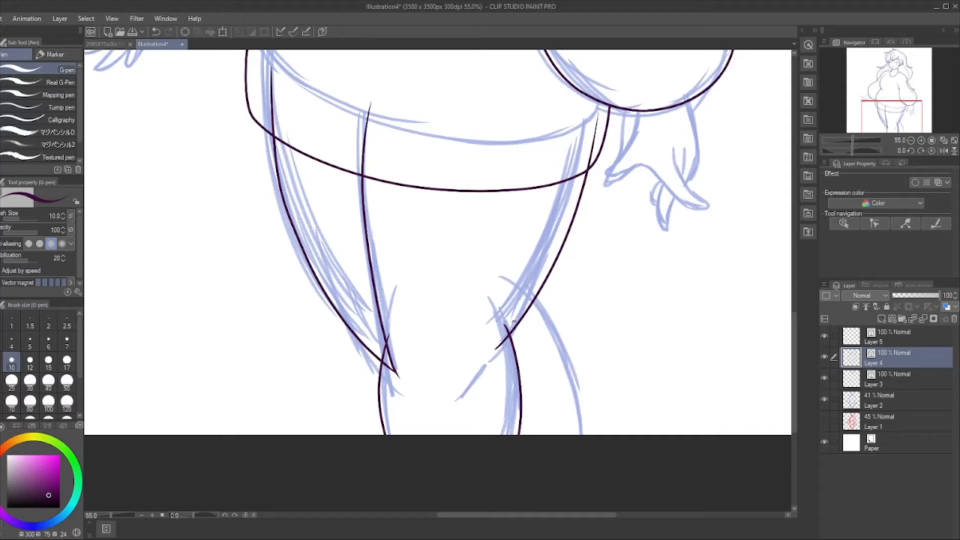
mouse_move(514, 322)
mouse_down()
mouse_move(562, 368)
mouse_move(587, 436)
mouse_up()
key(ctrl+z)
mouse_move(511, 278)
mouse_down()
mouse_move(550, 324)
mouse_move(587, 436)
mouse_up()
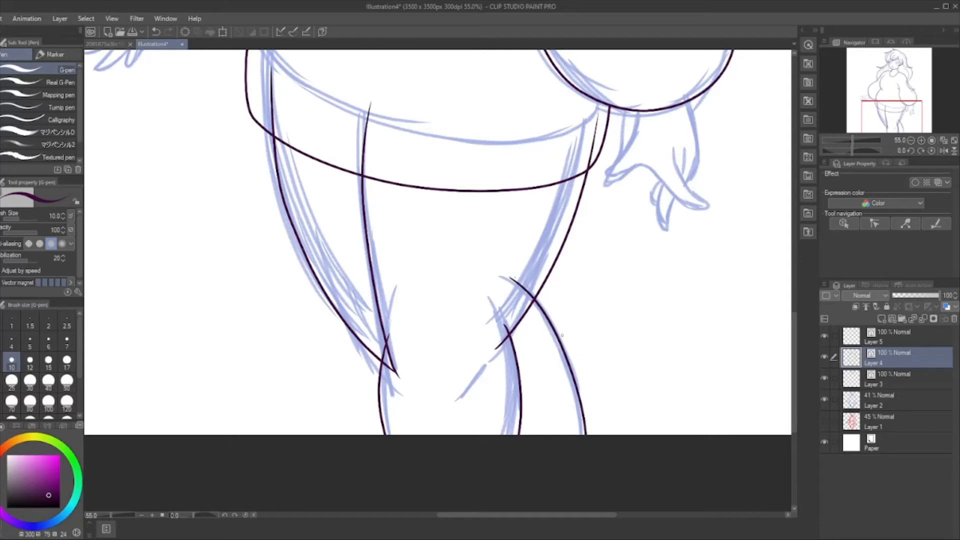
key(ctrl+z)
drag(500, 274, 591, 435)
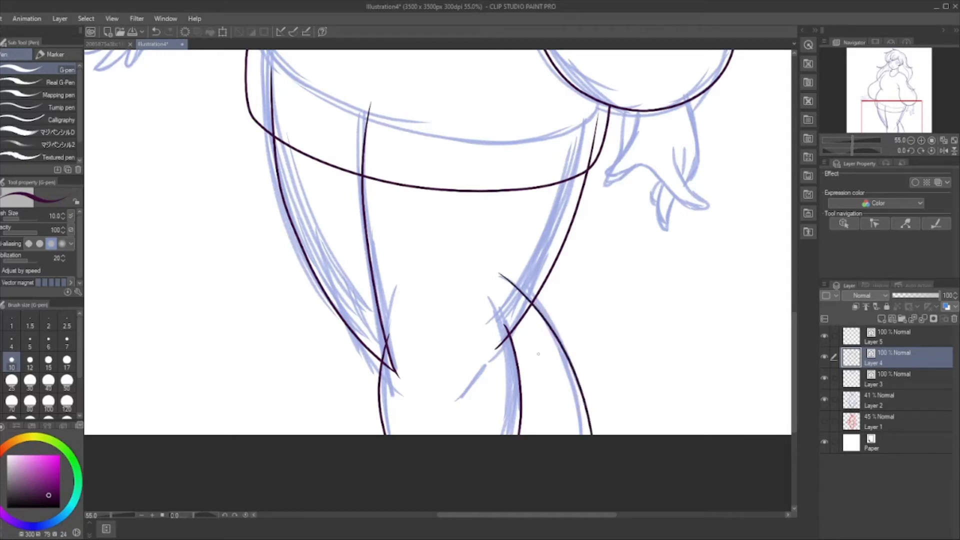
Ink a short crease below the front knee and erase the overshooting line ends around the knees
drag(461, 415, 494, 368)
key(e)
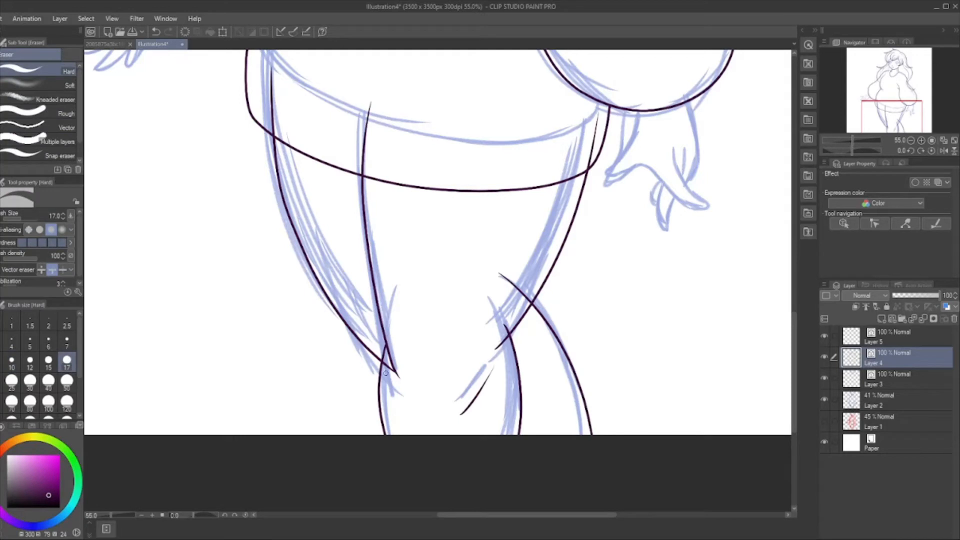
drag(499, 354, 509, 315)
drag(500, 275, 529, 301)
Hide the blue sketch on Layer 2 to check the full figure's line art, and show it again
scroll(565, 224, down, 4)
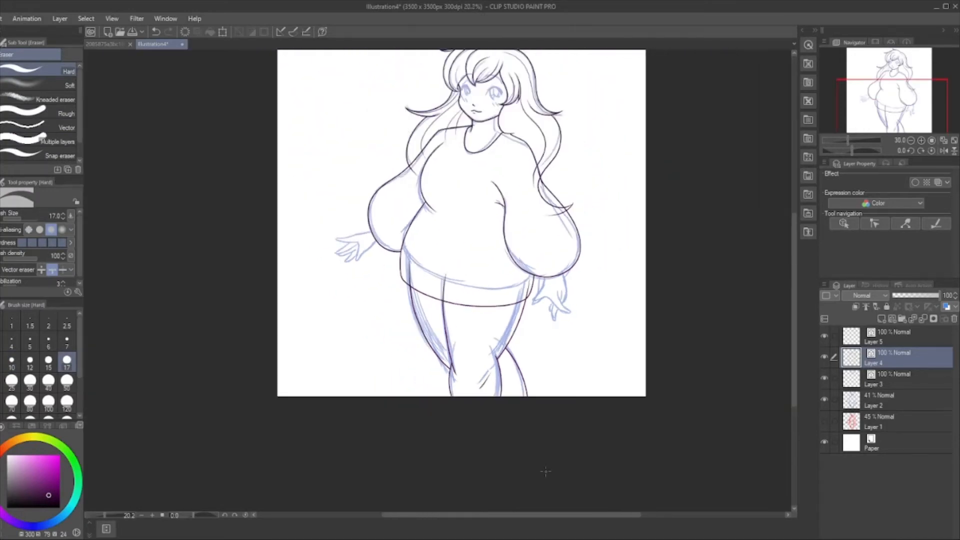
scroll(543, 448, down, 1)
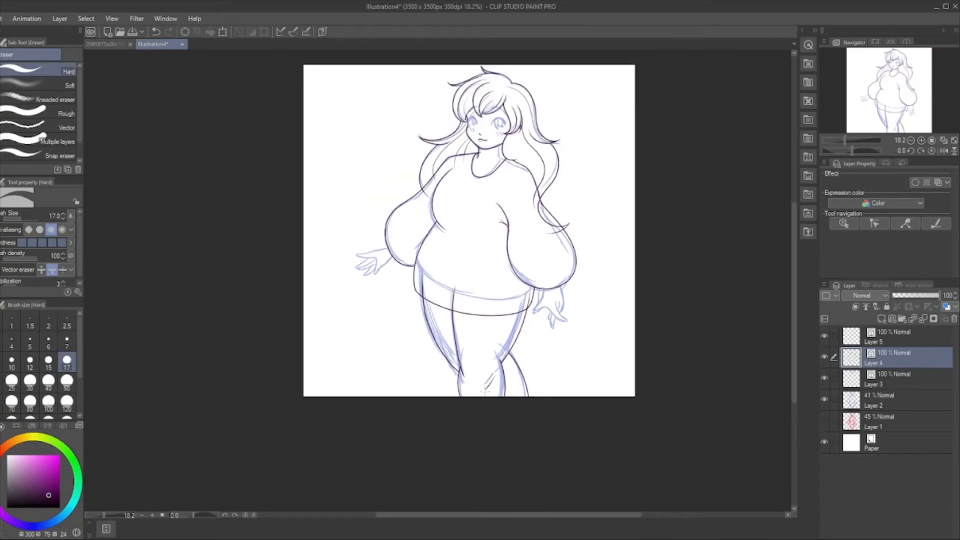
scroll(472, 269, up, 2)
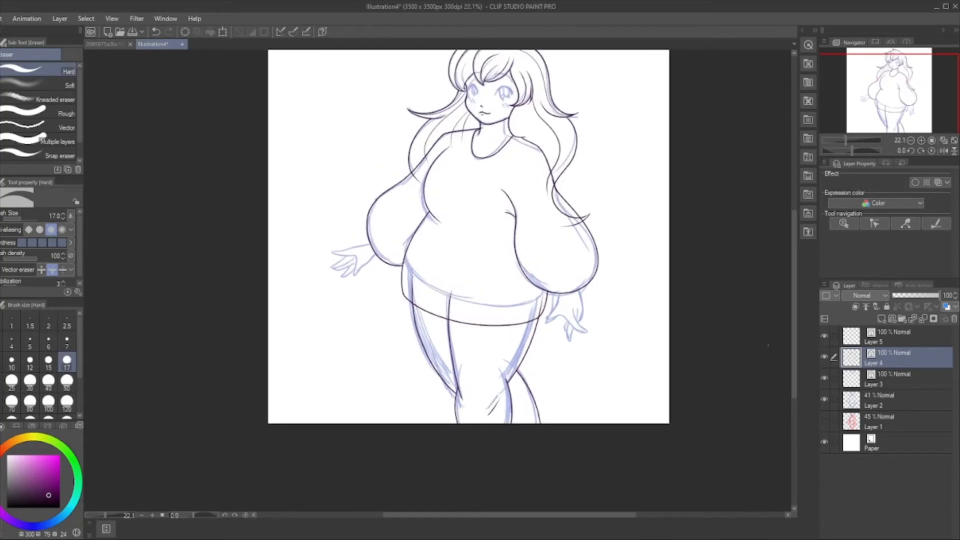
click(825, 399)
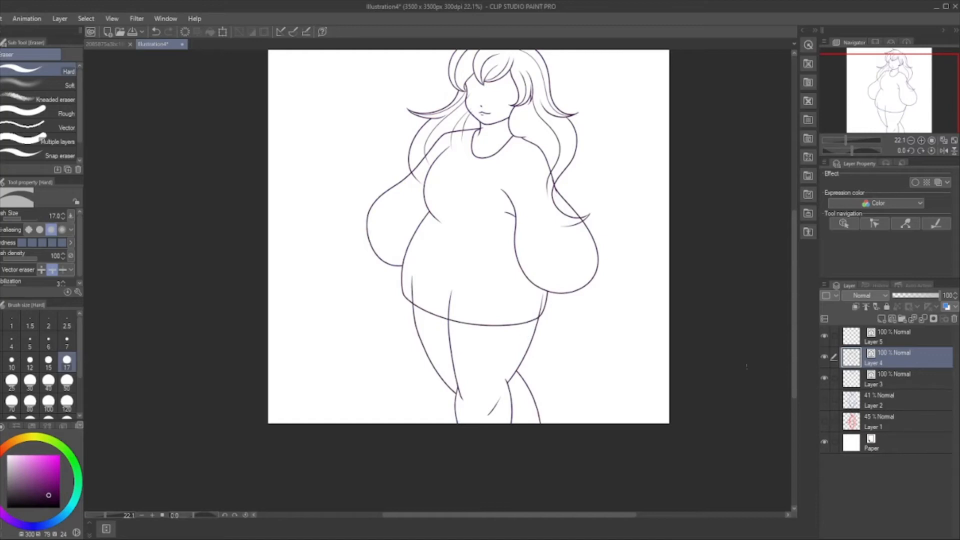
click(825, 399)
Erase the three thigh line ends extending above the top's hem
scroll(534, 324, up, 5)
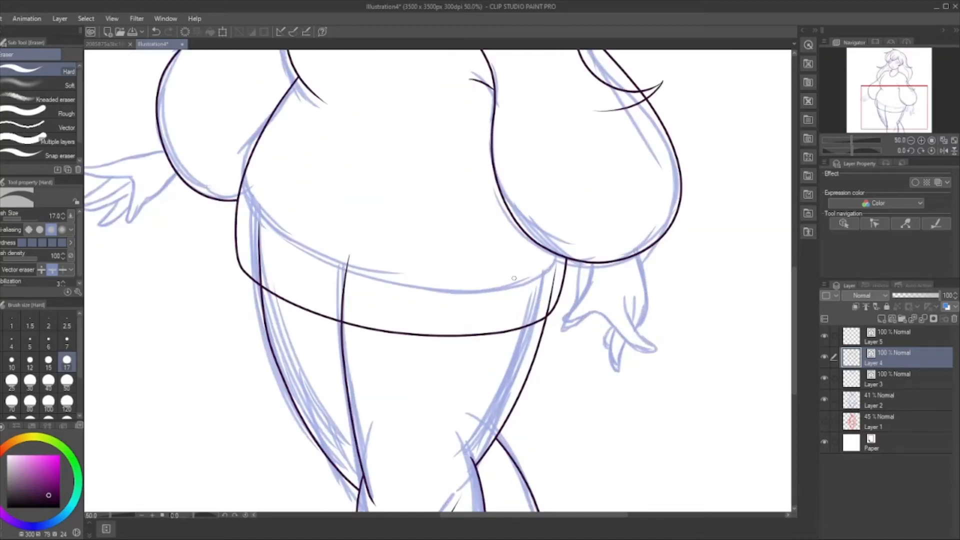
drag(258, 241, 261, 288)
drag(349, 256, 342, 320)
drag(557, 264, 544, 320)
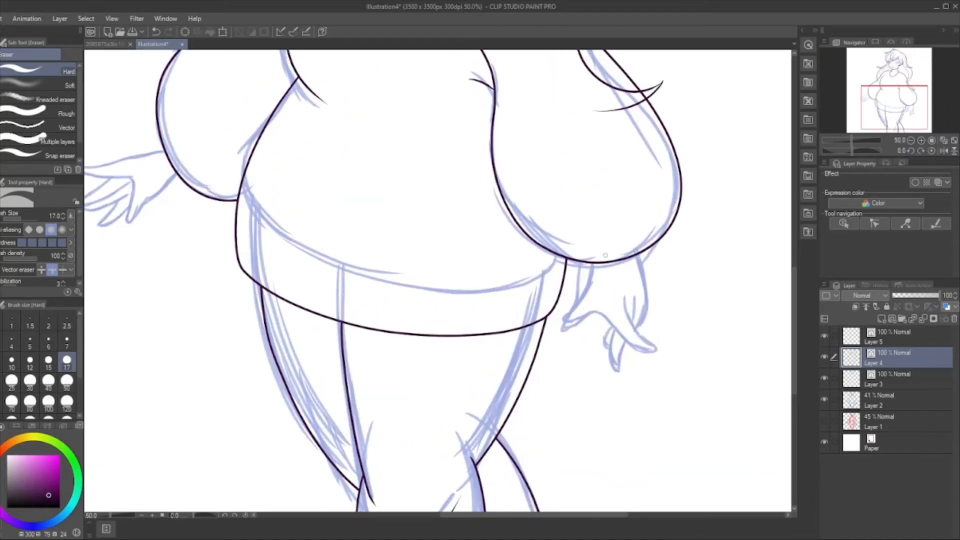
Erase the hair lines overlapping the right sleeve and the left shoulder and sleeve
scroll(542, 320, down, 5)
scroll(617, 372, up, 4)
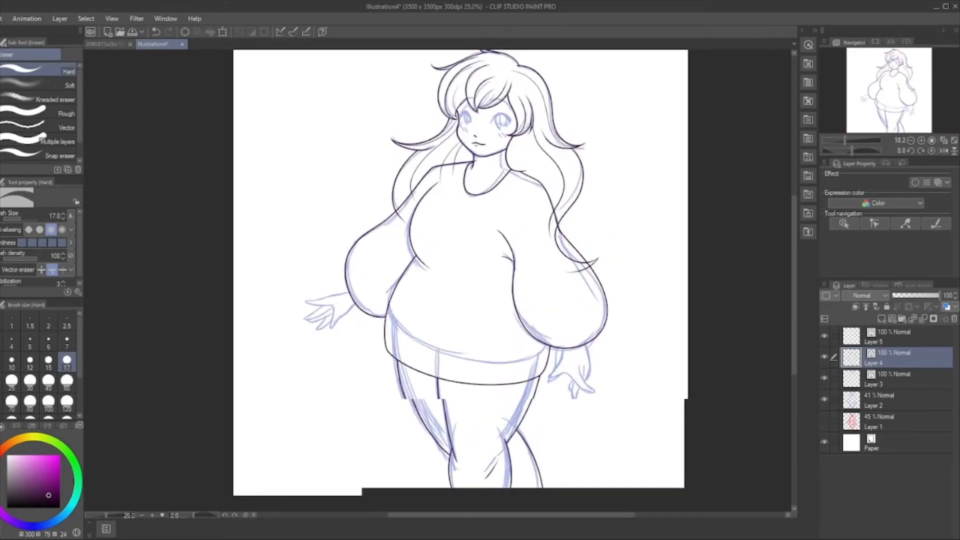
drag(522, 212, 586, 283)
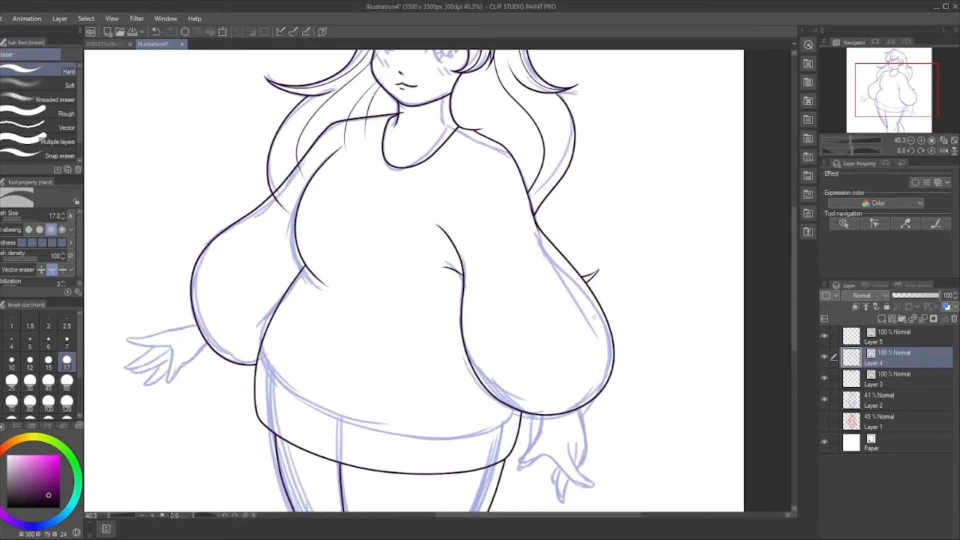
scroll(520, 240, down, 3)
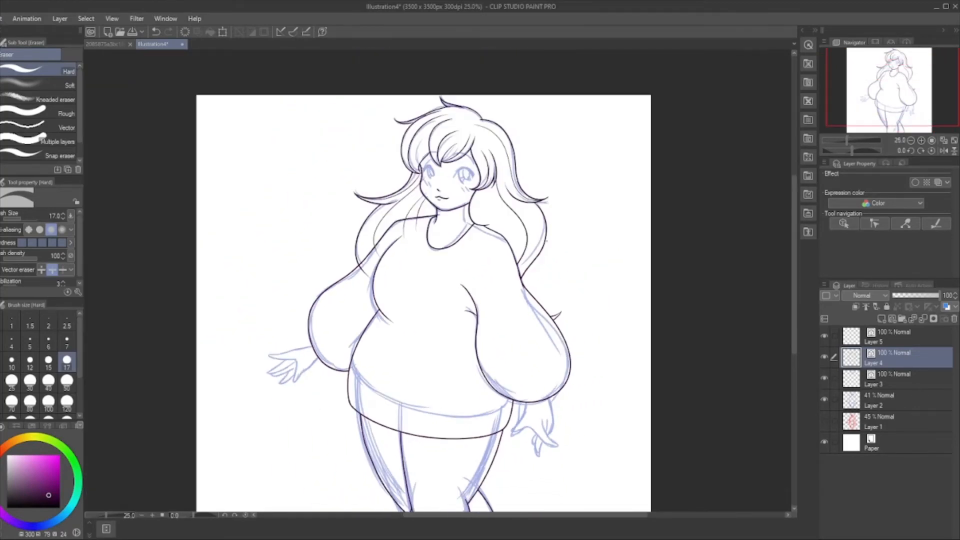
scroll(480, 200, up, 4)
mouse_move(186, 370)
mouse_down()
mouse_move(282, 268)
mouse_move(302, 268)
mouse_move(270, 273)
mouse_move(306, 246)
mouse_up()
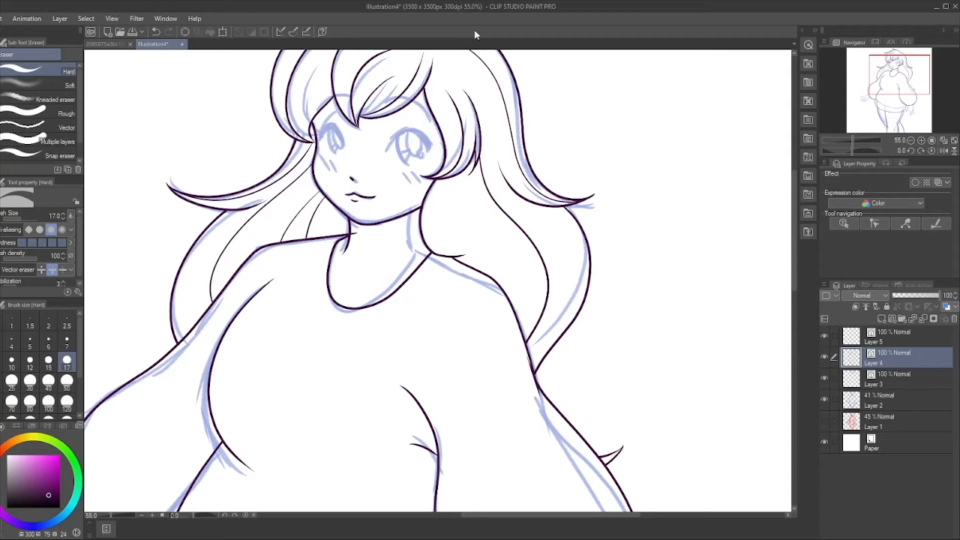
Ink two thin hair strands right of the neck with a size 7 G-pen and erase their ends overlapping the shoulder
key(p)
click(68, 340)
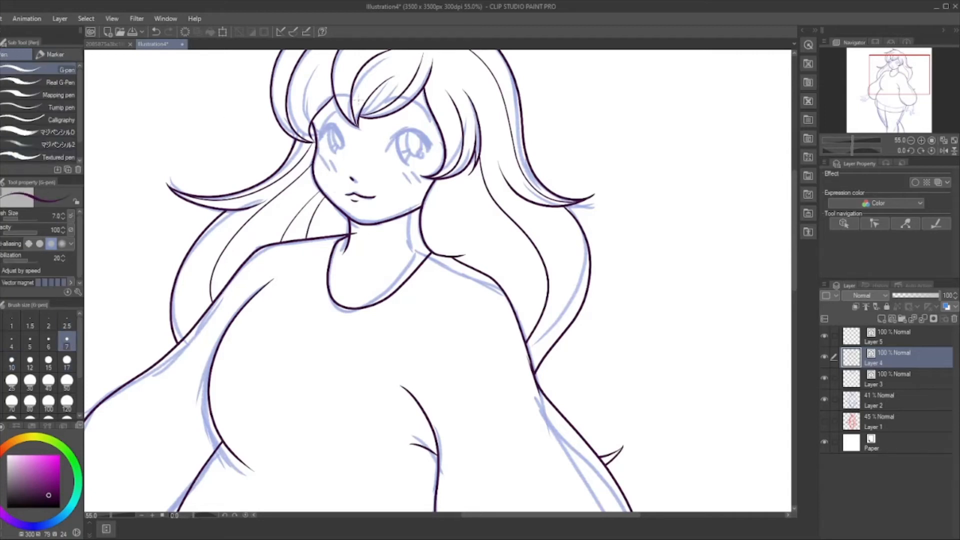
mouse_move(458, 161)
mouse_down()
mouse_move(507, 245)
mouse_move(509, 305)
mouse_up()
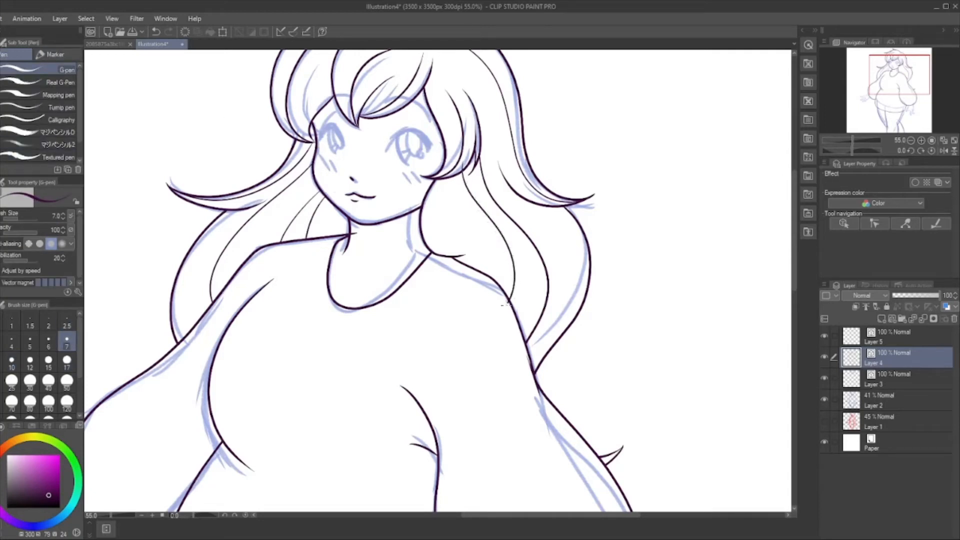
drag(449, 170, 467, 295)
key(e)
mouse_move(462, 274)
mouse_down()
mouse_move(507, 324)
mouse_move(513, 262)
mouse_up()
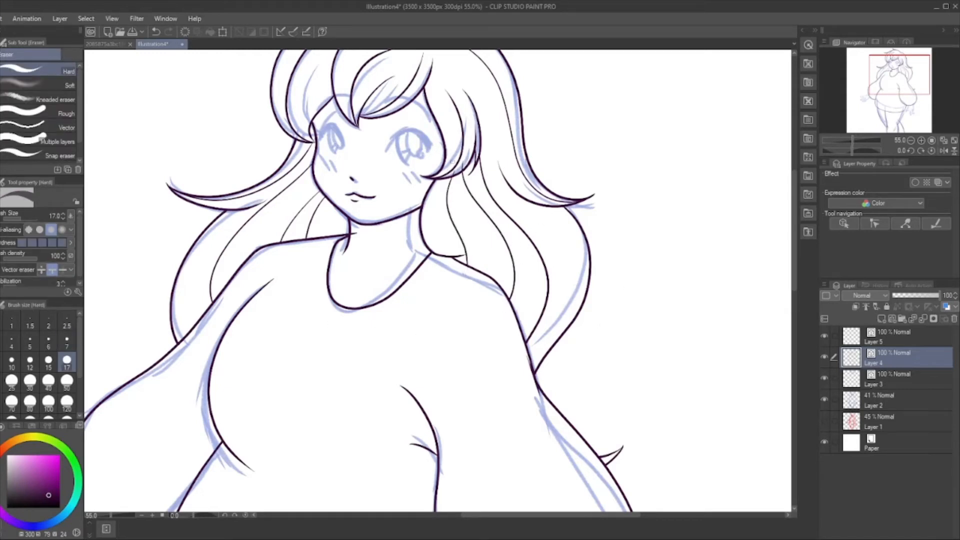
Ink the left hand's outer contour from the sleeve around the uppermost and lowermost digits back to the sleeve, with a size 10 G-pen
scroll(557, 110, down, 3)
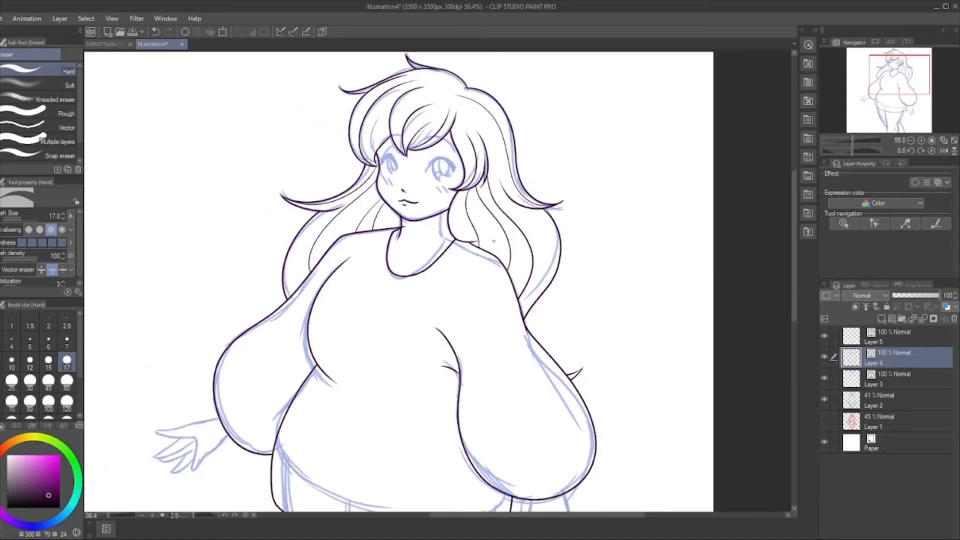
scroll(557, 110, down, 2)
scroll(335, 298, up, 5)
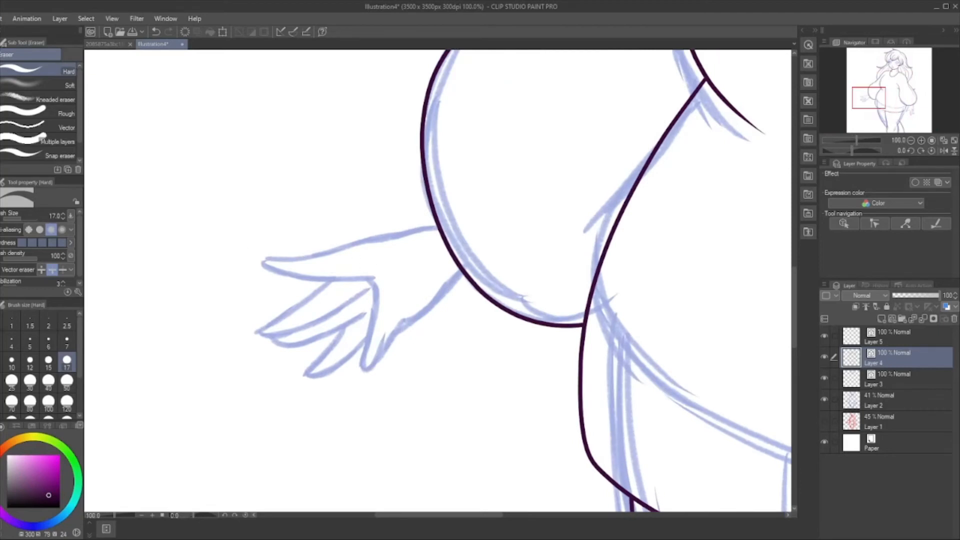
key(p)
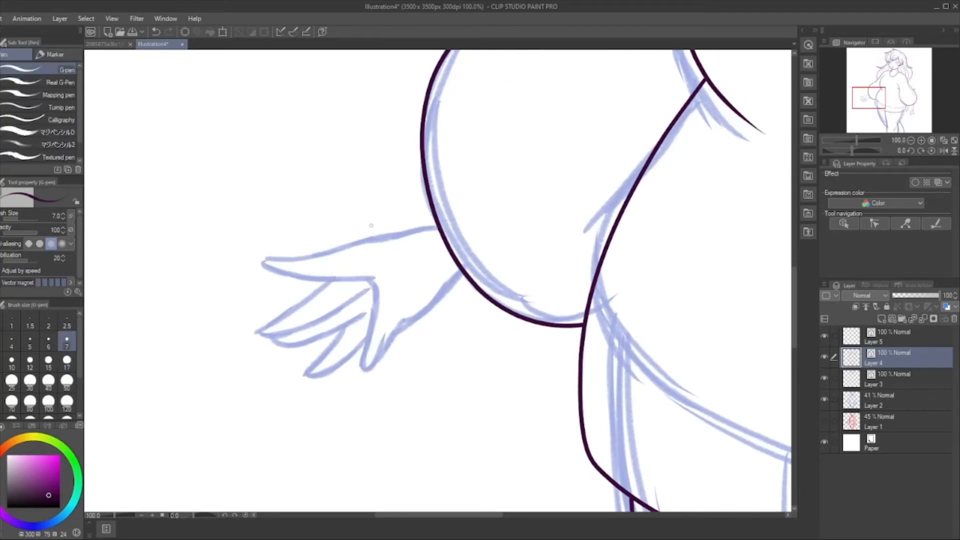
scroll(503, 210, down, 1)
scroll(329, 268, up, 2)
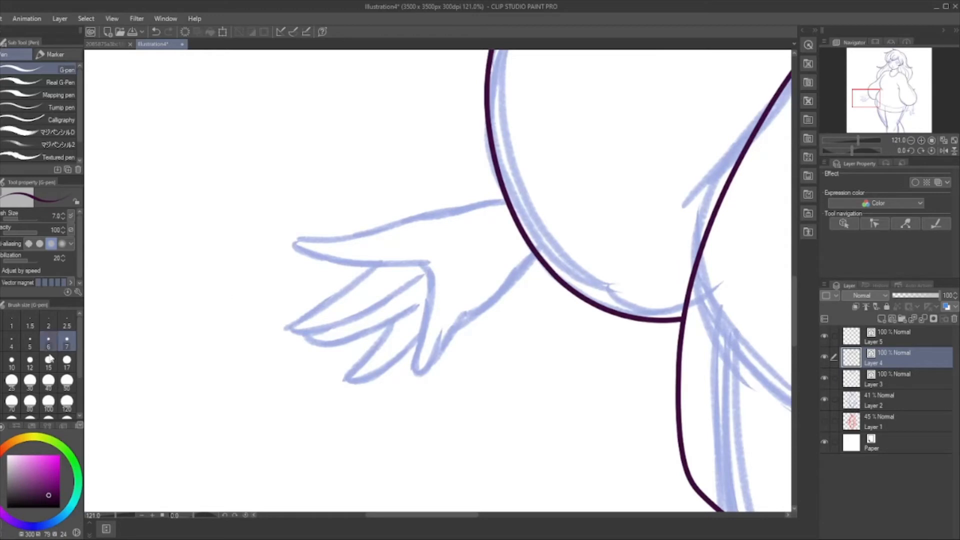
key(bracketright)
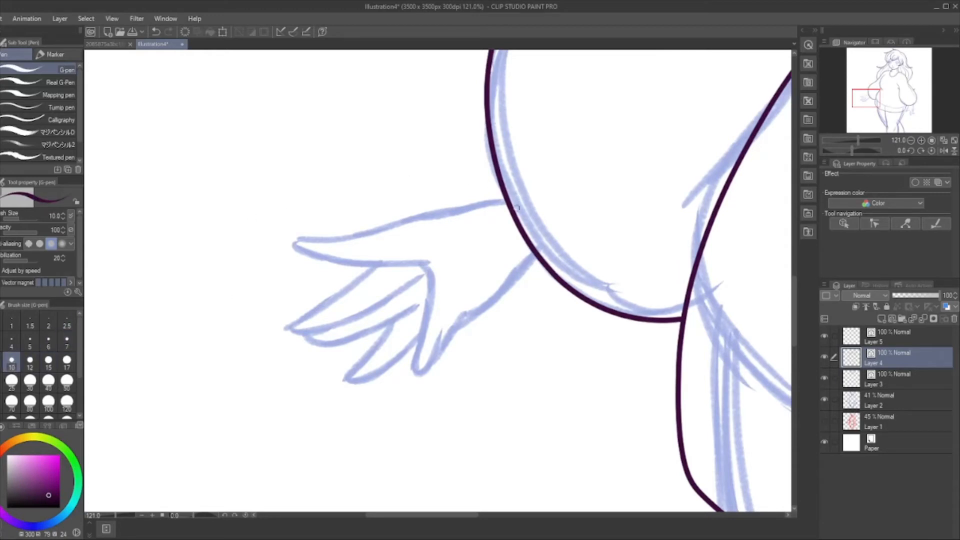
mouse_move(533, 198)
mouse_down()
mouse_move(274, 253)
mouse_move(295, 271)
mouse_move(421, 283)
mouse_move(428, 314)
mouse_move(411, 378)
mouse_move(426, 382)
mouse_move(547, 246)
mouse_up()
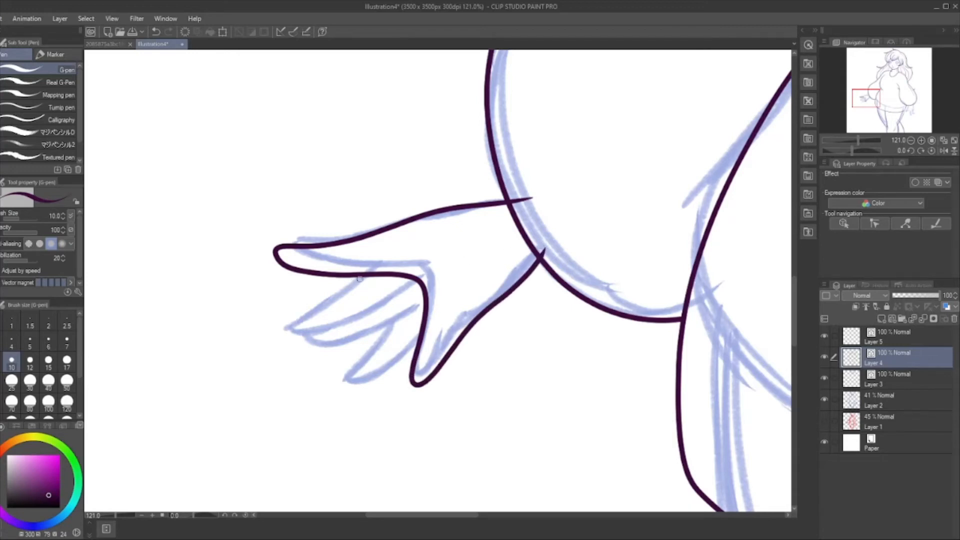
Ink the left hand's remaining fingers between the uppermost and lowermost digits, redoing strokes that miss the intended shape
drag(371, 274, 268, 328)
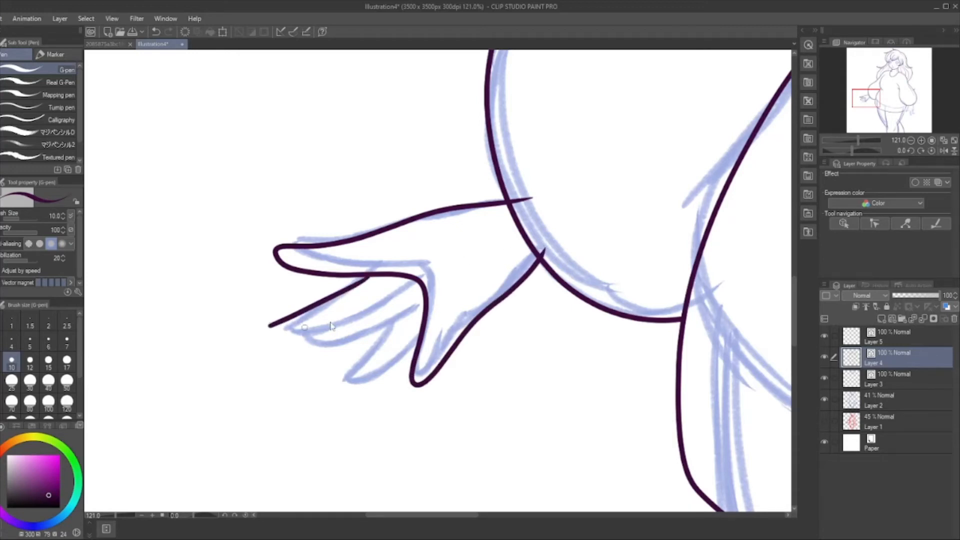
key(ctrl+z)
mouse_move(371, 277)
mouse_down()
mouse_move(287, 328)
mouse_move(300, 340)
mouse_move(362, 326)
mouse_move(420, 289)
mouse_move(336, 305)
mouse_move(276, 335)
mouse_move(296, 341)
mouse_move(382, 313)
mouse_move(423, 284)
mouse_up()
key(ctrl+z)
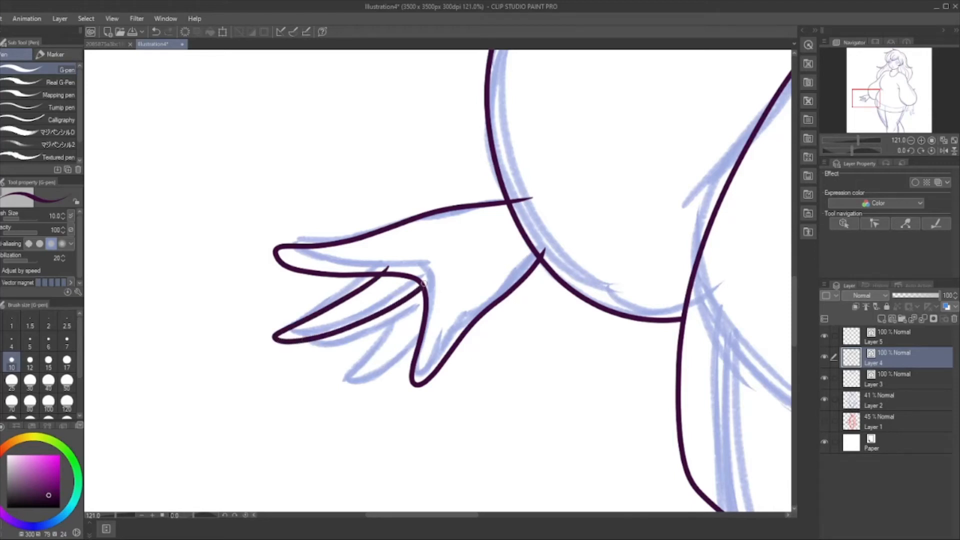
mouse_move(309, 342)
mouse_down()
mouse_move(378, 334)
mouse_move(436, 301)
mouse_up()
drag(385, 336, 343, 391)
key(ctrl+z)
mouse_move(388, 336)
mouse_down()
mouse_move(343, 387)
mouse_move(370, 385)
mouse_move(418, 344)
mouse_up()
key(ctrl+z)
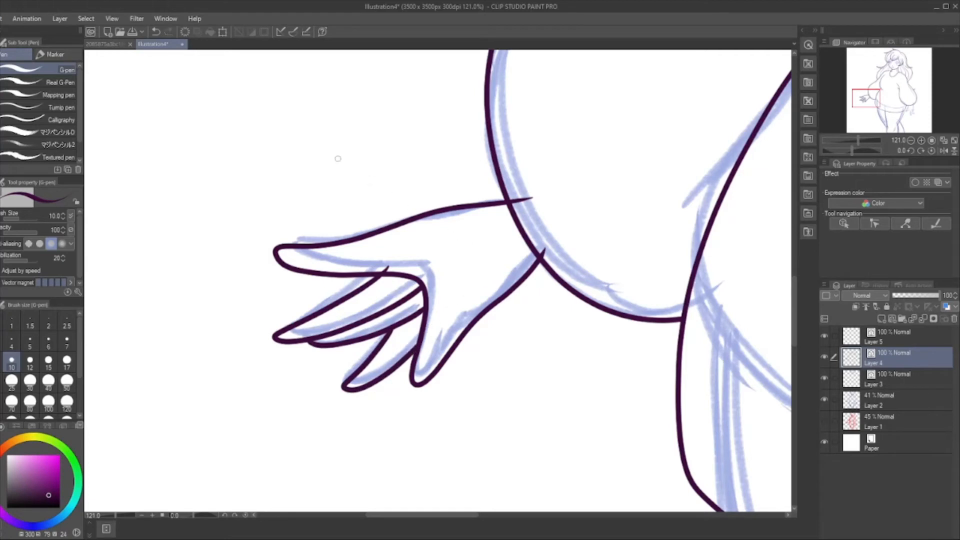
Erase the finger line end inside the left palm and the wrist line ends inside the sleeve
key(e)
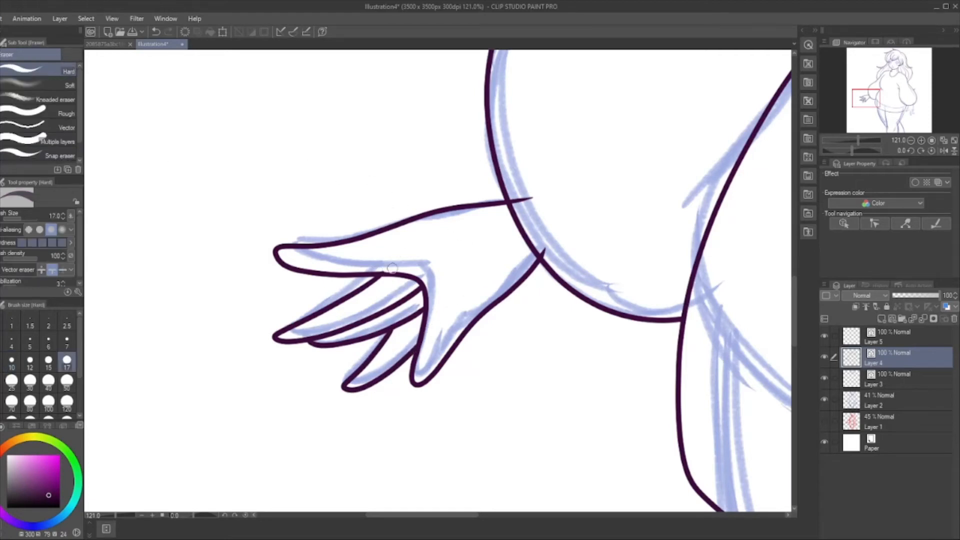
drag(532, 199, 516, 201)
drag(545, 248, 555, 257)
Lasso the inked left hand, move it partly into the sleeve and rotate it slightly counterclockwise
scroll(239, 338, down, 5)
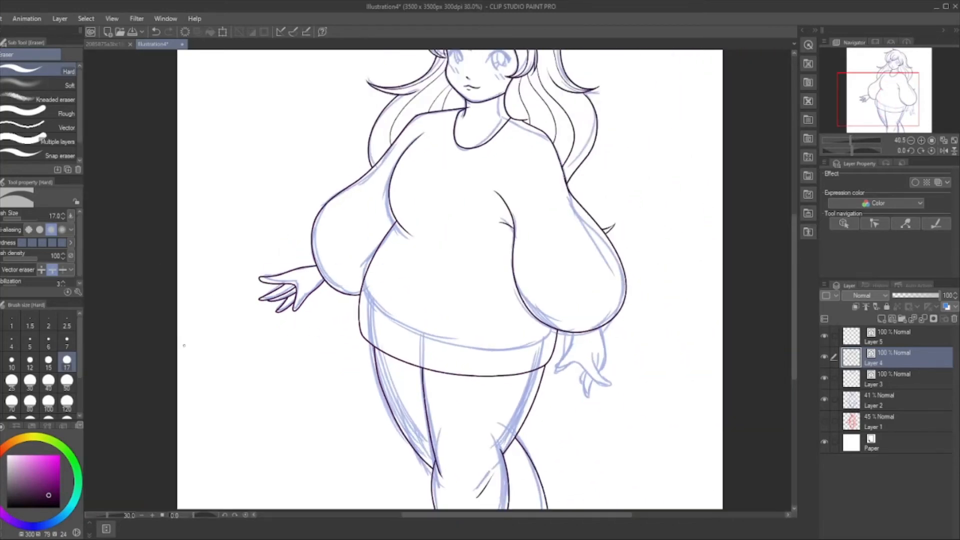
scroll(549, 414, up, 1)
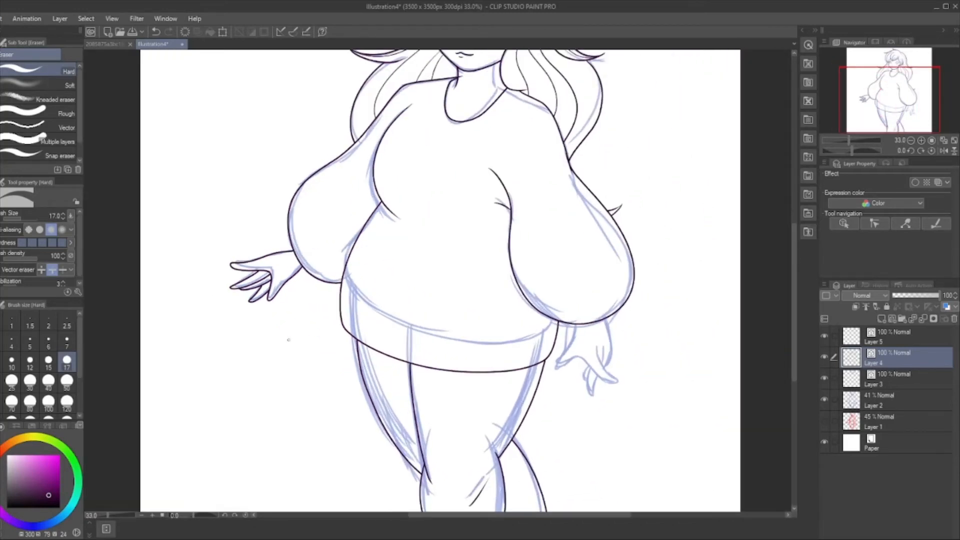
scroll(289, 340, down, 3)
scroll(266, 309, up, 6)
scroll(310, 336, down, 5)
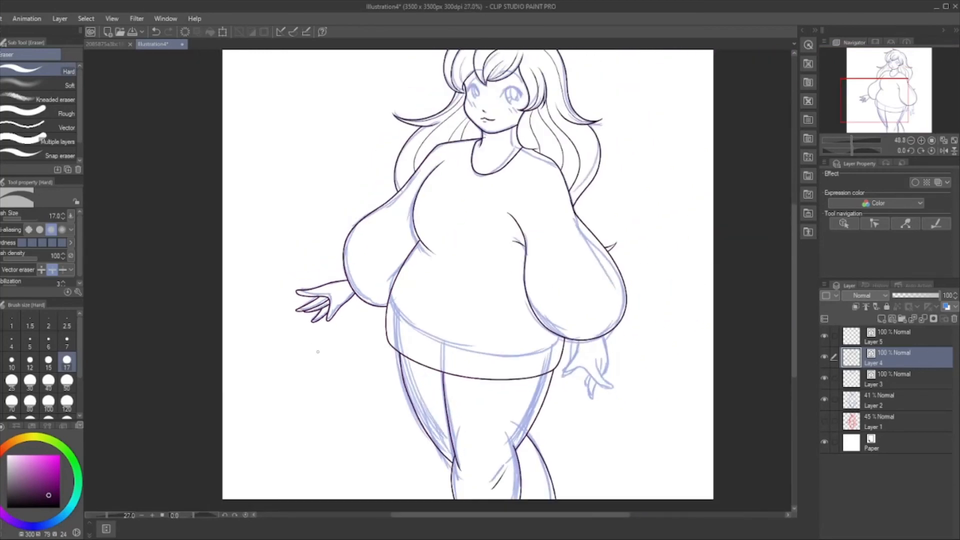
scroll(332, 299, up, 7)
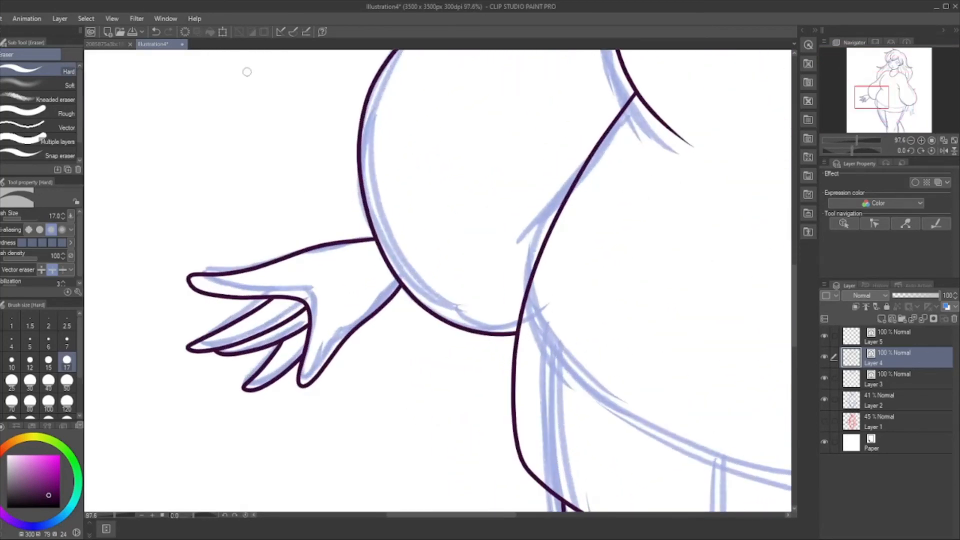
key(m)
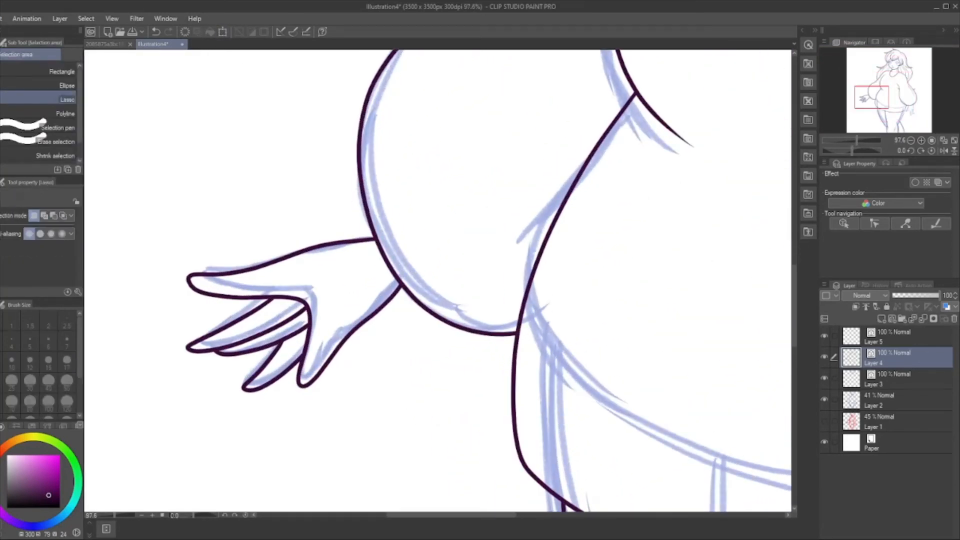
mouse_move(367, 231)
mouse_down()
mouse_move(407, 292)
mouse_move(317, 389)
mouse_move(189, 231)
mouse_move(333, 212)
mouse_move(372, 232)
mouse_up()
click(223, 32)
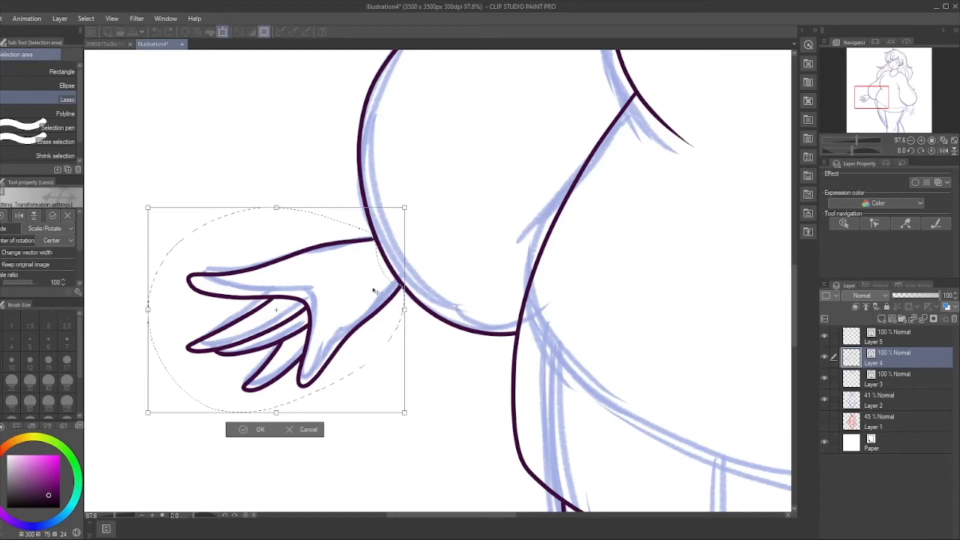
drag(357, 320, 385, 314)
drag(443, 200, 431, 184)
drag(390, 313, 401, 320)
click(299, 443)
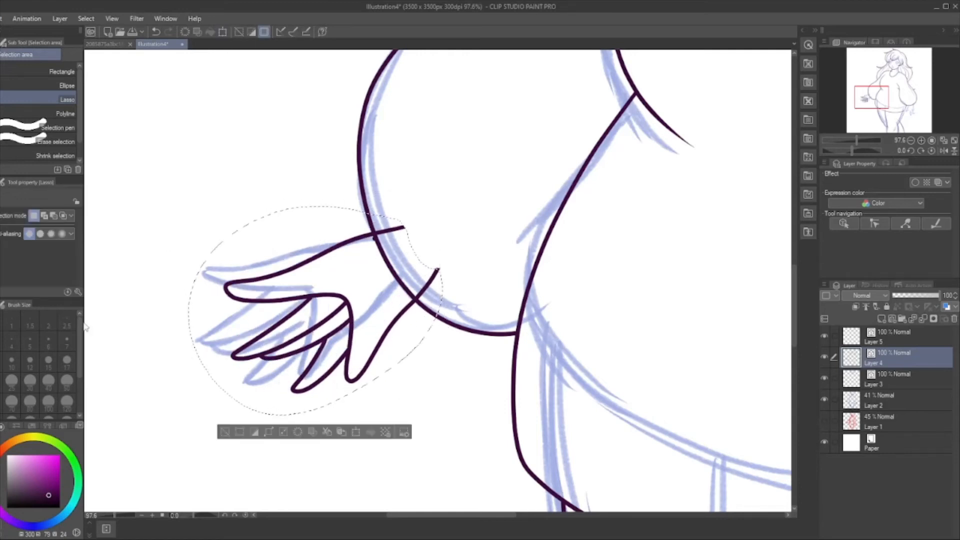
Deselect the left hand and erase the two wrist line ends that extend inside the sleeve
key(e)
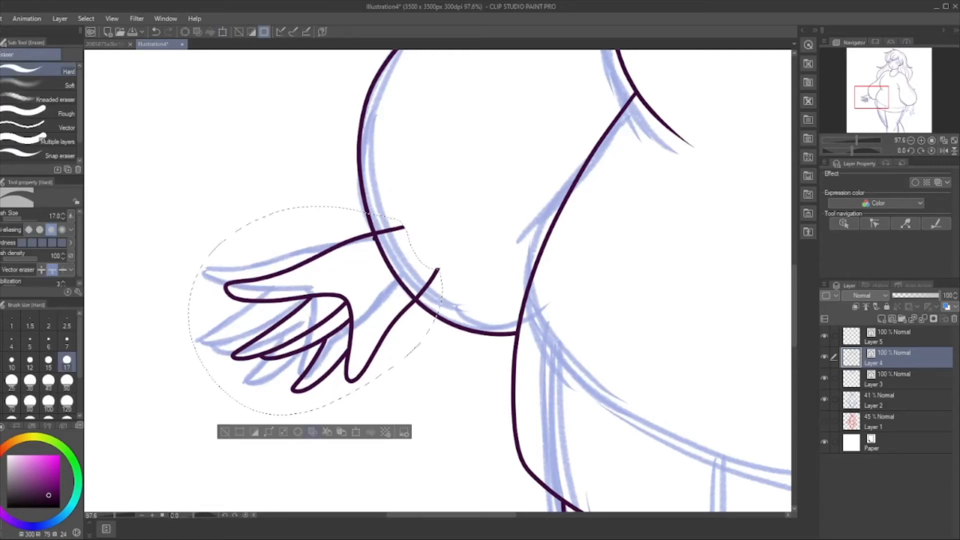
click(225, 431)
drag(400, 214, 389, 237)
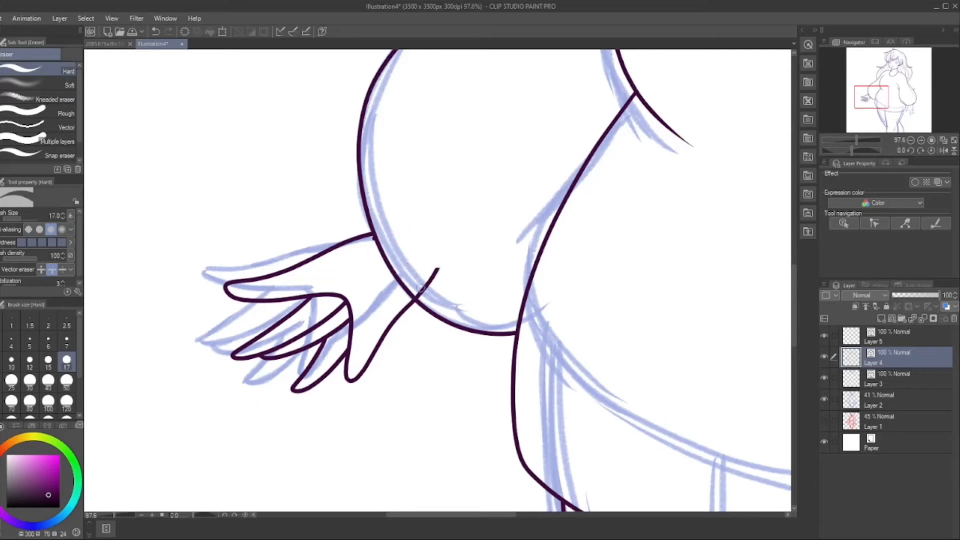
drag(421, 288, 438, 270)
Ink the right hand's contour from the sleeve around the thumb and extended finger to the palm with a size 10 G-pen, redoing the first attempt
scroll(358, 264, down, 5)
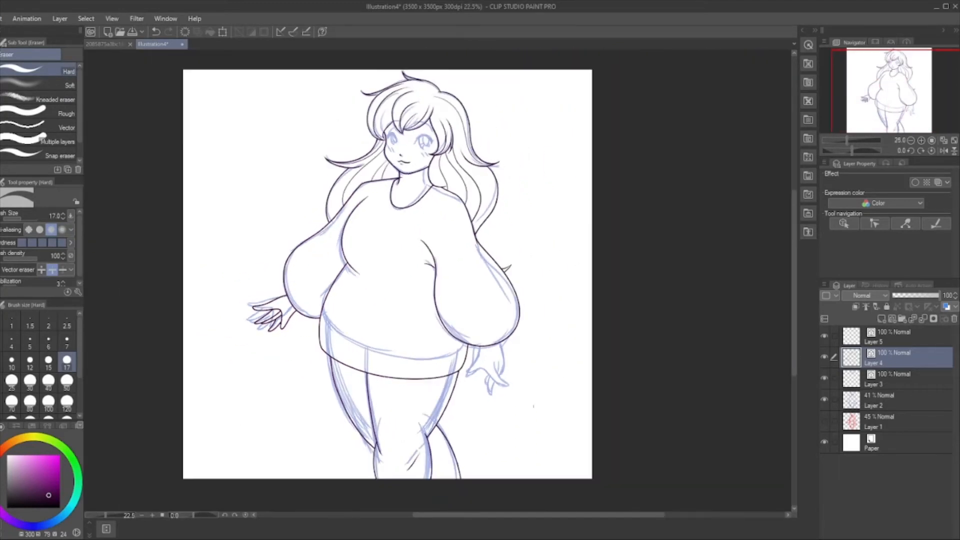
scroll(526, 421, up, 1)
scroll(611, 474, up, 3)
scroll(418, 253, down, 2)
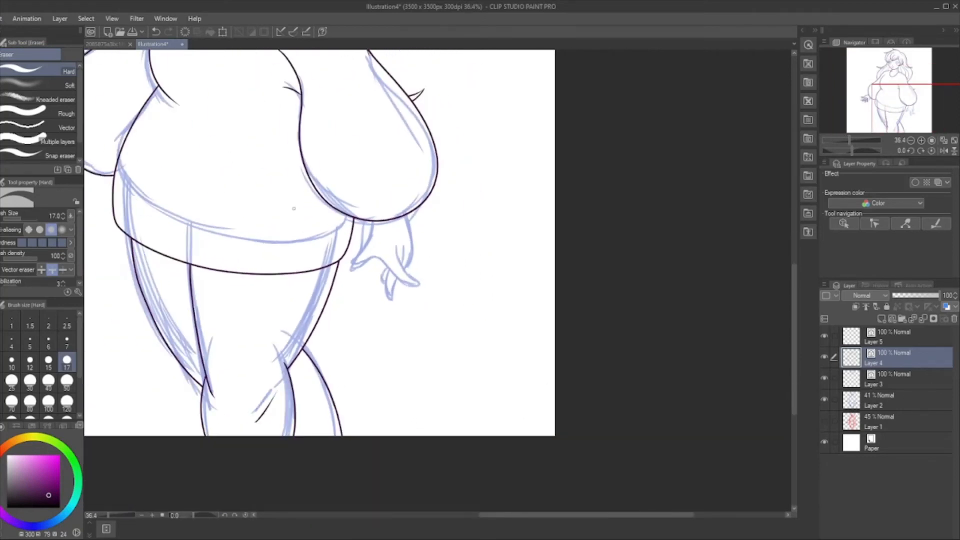
scroll(294, 210, up, 3)
scroll(443, 285, up, 3)
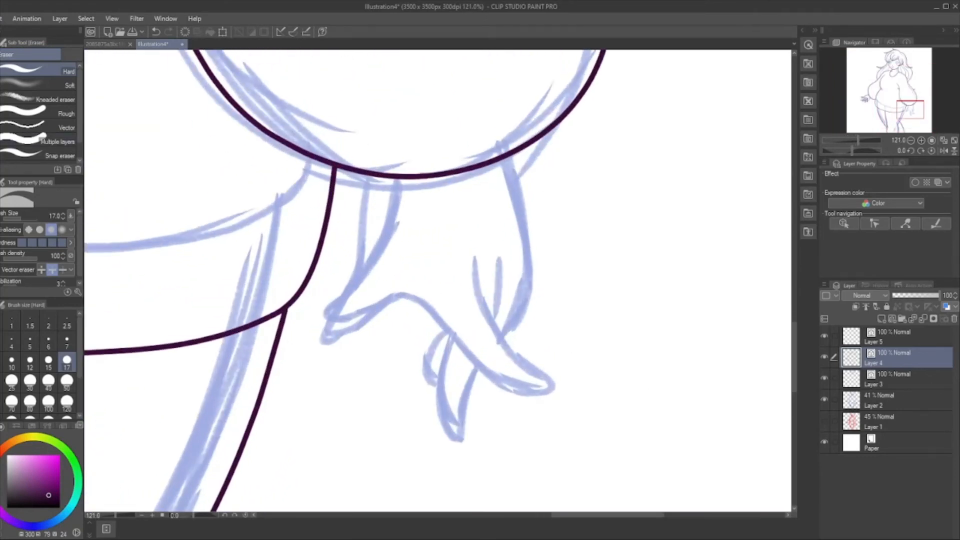
key(p)
mouse_move(400, 161)
mouse_down()
mouse_move(373, 250)
mouse_move(324, 307)
mouse_move(354, 311)
mouse_move(420, 285)
mouse_move(487, 372)
mouse_move(556, 395)
mouse_up()
mouse_move(483, 254)
mouse_down()
mouse_move(496, 308)
mouse_move(555, 380)
mouse_up()
key(ctrl+z)
key(ctrl+z)
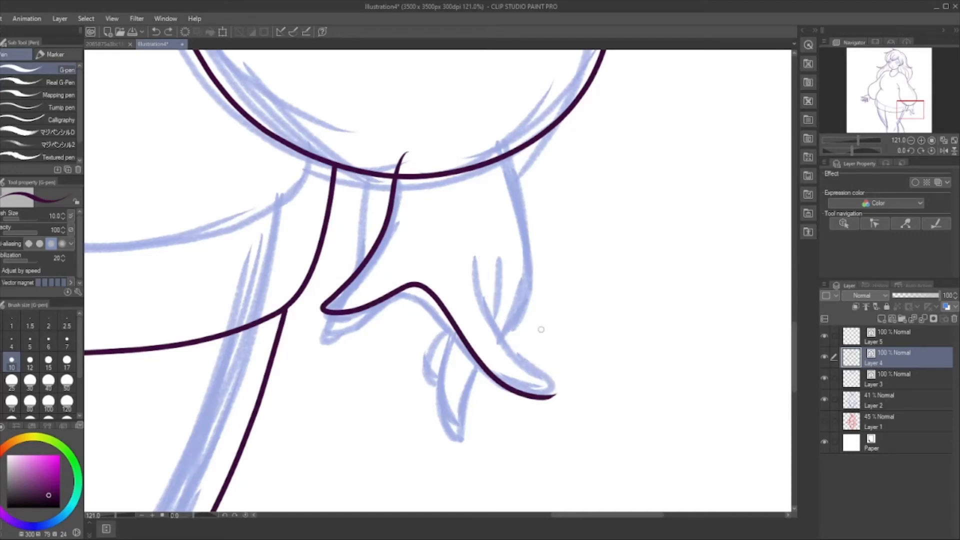
mouse_move(408, 152)
mouse_down()
mouse_move(377, 257)
mouse_move(335, 307)
mouse_move(355, 318)
mouse_move(410, 300)
mouse_move(486, 370)
mouse_move(535, 386)
mouse_move(542, 380)
mouse_move(506, 343)
mouse_move(469, 258)
mouse_up()
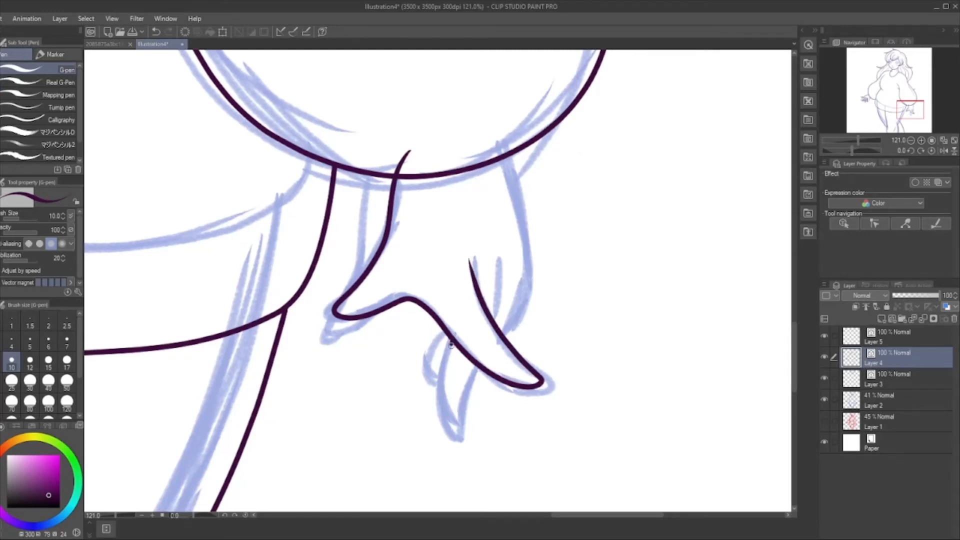
Ink the right hand's downward finger, two short knuckle lines and the outer edge from the sleeve to the finger base
mouse_move(450, 345)
mouse_down()
mouse_move(448, 400)
mouse_move(462, 428)
mouse_move(482, 365)
mouse_up()
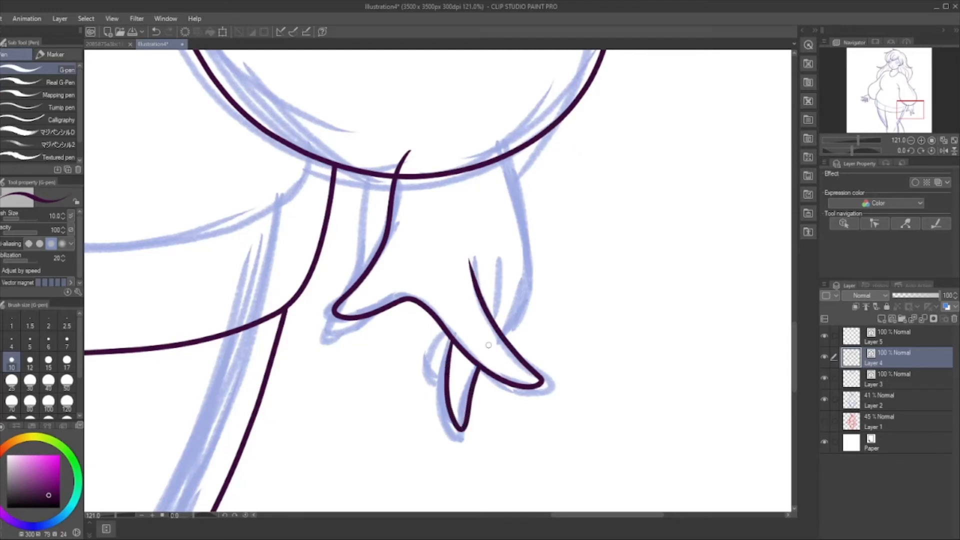
drag(498, 257, 498, 318)
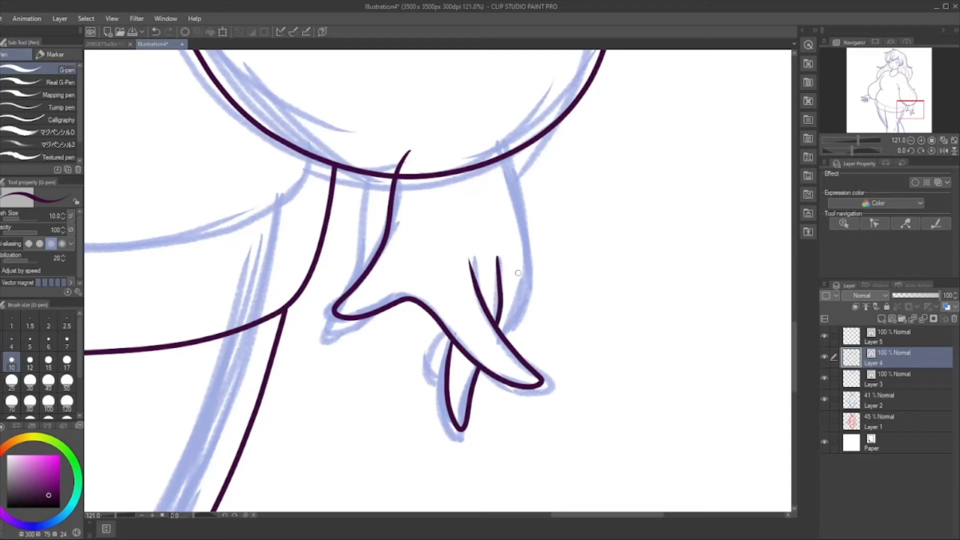
mouse_move(504, 155)
mouse_down()
mouse_move(529, 251)
mouse_move(518, 294)
mouse_up()
key(ctrl+z)
mouse_move(511, 256)
mouse_down()
mouse_move(514, 296)
mouse_move(499, 328)
mouse_up()
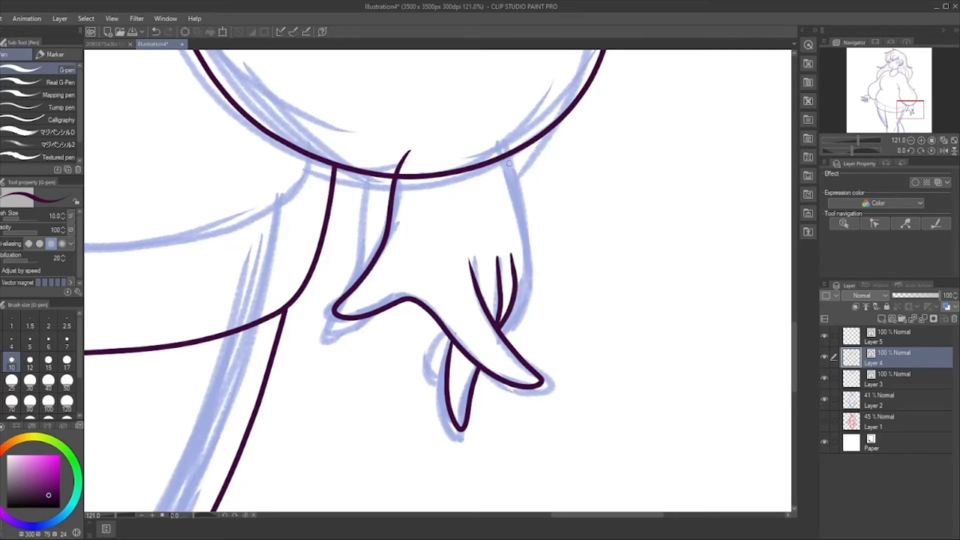
mouse_move(503, 161)
mouse_down()
mouse_move(528, 257)
mouse_move(504, 323)
mouse_up()
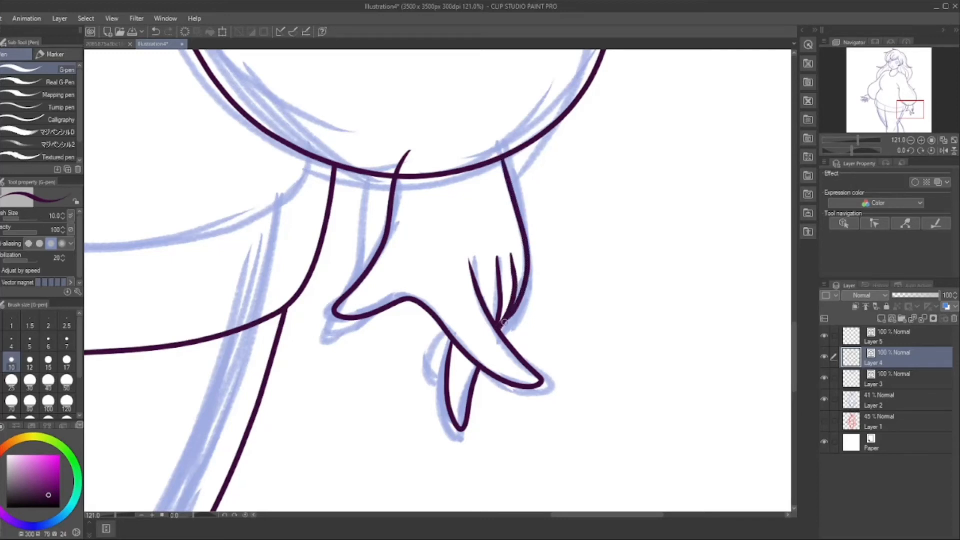
Ink the small partly hidden finger beside the right hand's downward finger, redoing strokes that miss the intended shape
drag(441, 336, 424, 374)
key(ctrl+z)
mouse_move(448, 329)
mouse_down()
mouse_move(423, 382)
mouse_move(456, 348)
mouse_move(439, 332)
mouse_move(421, 375)
mouse_move(450, 347)
mouse_up()
key(ctrl+z)
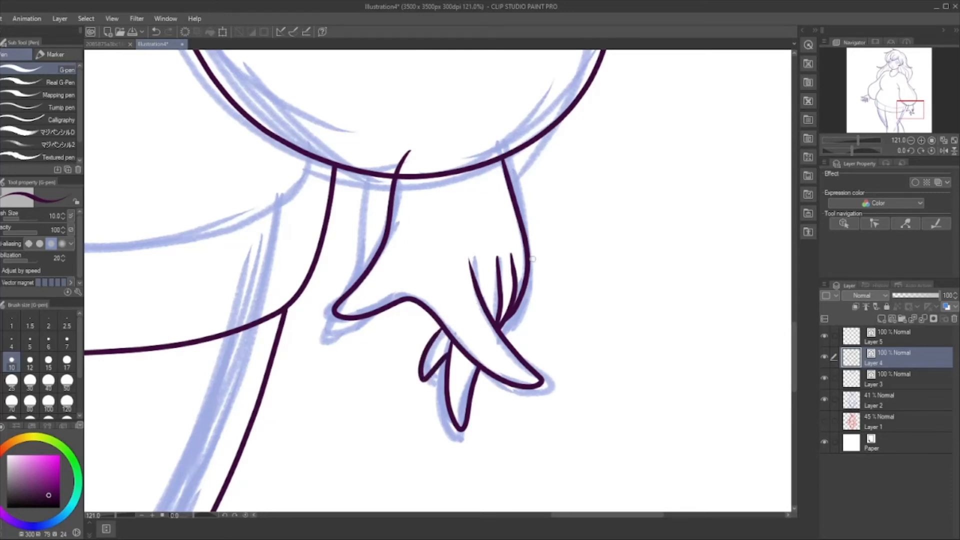
Erase the right hand's wrist line end that extends inside the sleeve
scroll(587, 360, down, 5)
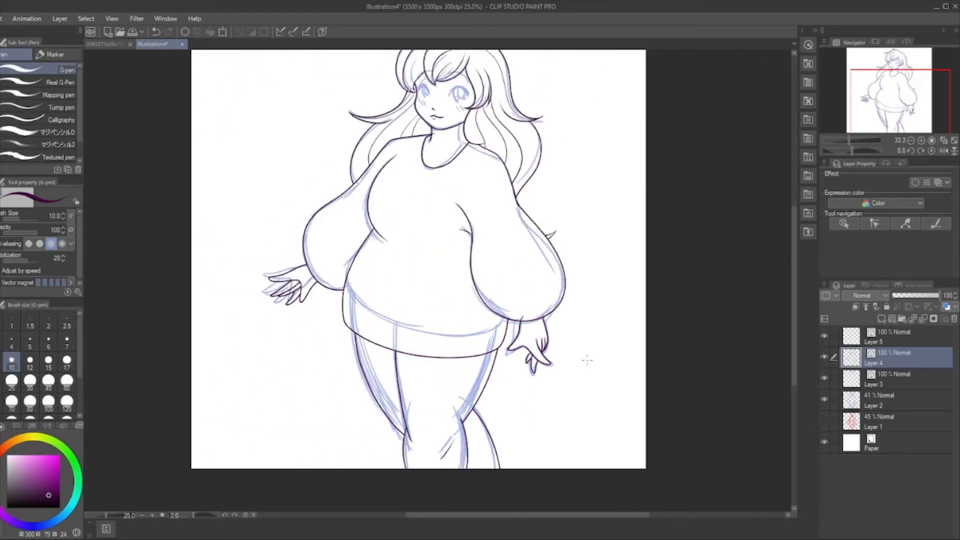
scroll(587, 360, up, 4)
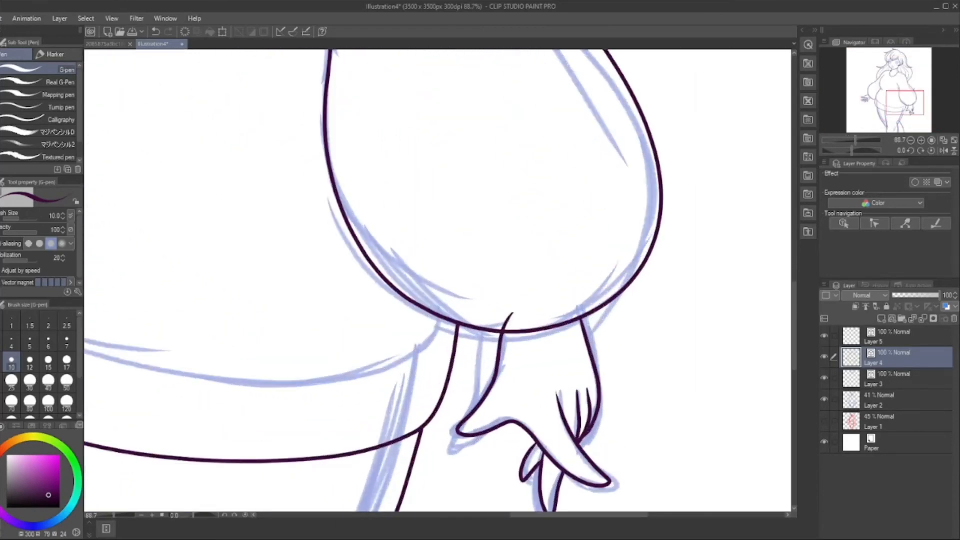
key(e)
drag(502, 328, 512, 314)
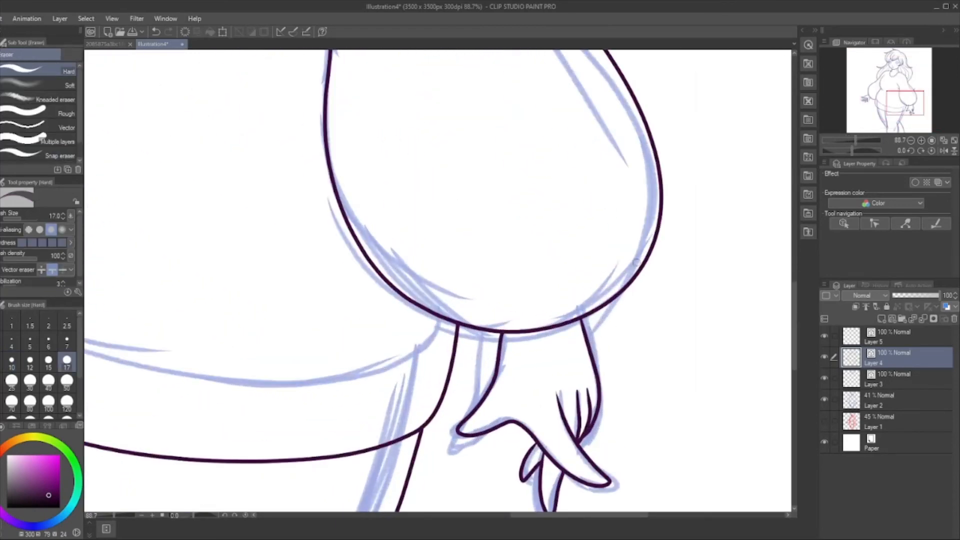
Ink both arched eyebrows across the bangs with the size 10 G-pen, following the sketch
scroll(633, 261, down, 5)
scroll(633, 261, up, 1)
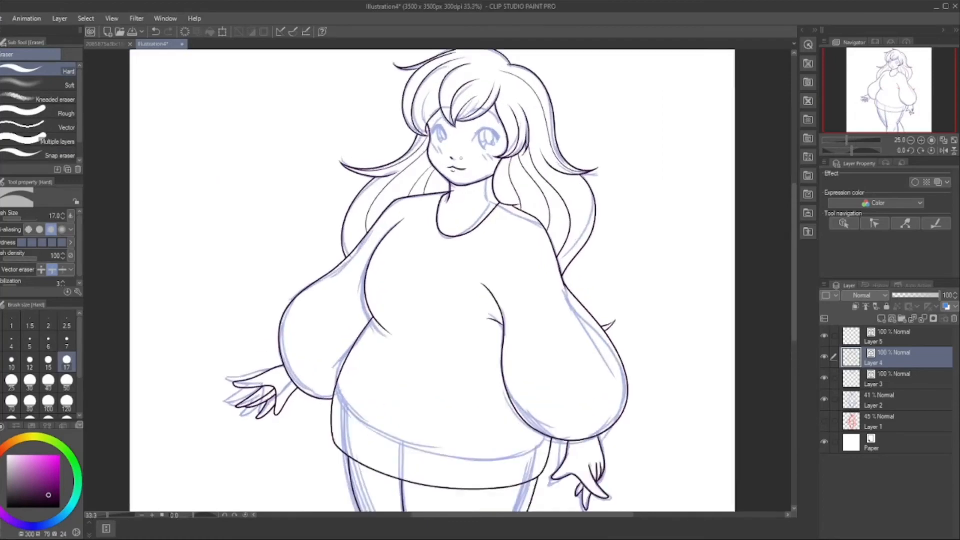
scroll(405, 188, up, 1)
scroll(406, 188, down, 1)
scroll(405, 188, up, 3)
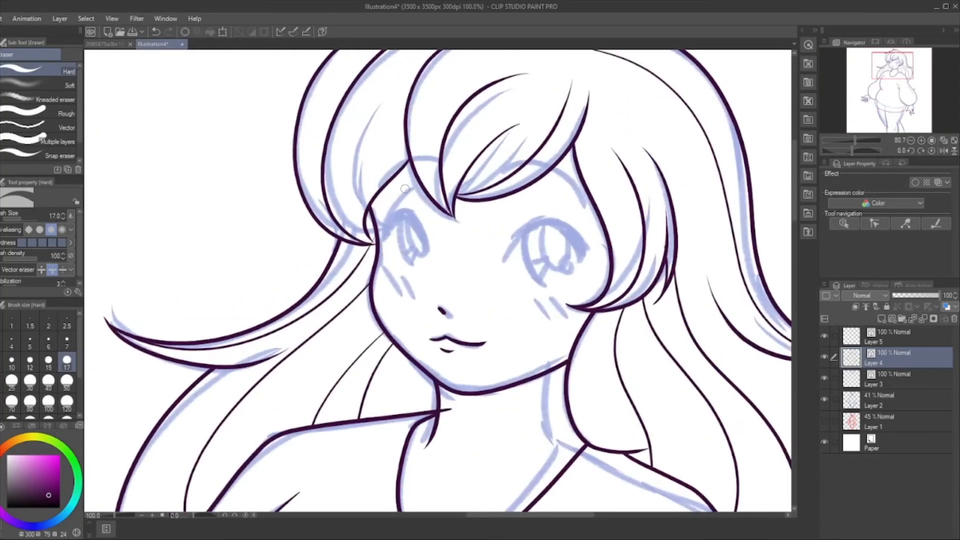
scroll(521, 184, up, 3)
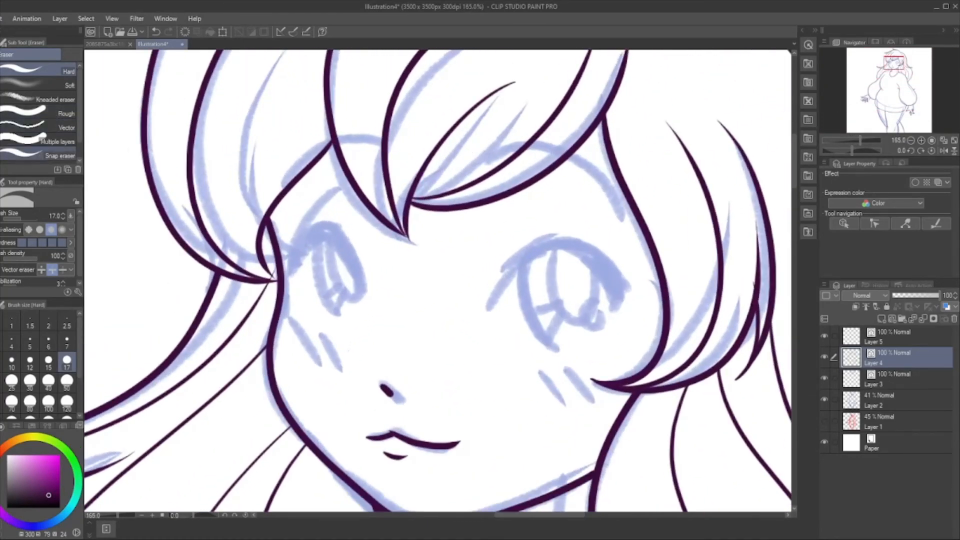
key(p)
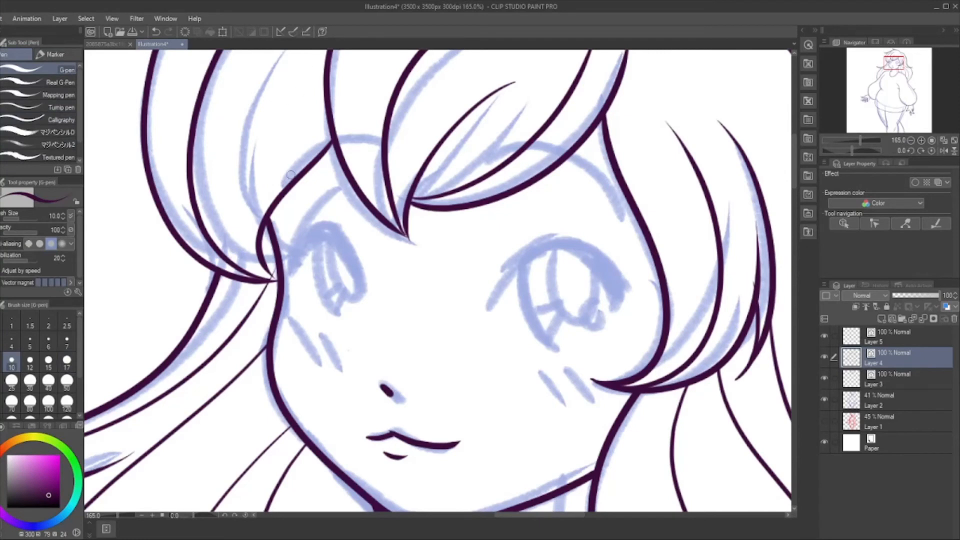
mouse_move(278, 184)
mouse_down()
mouse_move(336, 142)
mouse_move(395, 147)
mouse_up()
key(ctrl+z)
mouse_move(279, 189)
mouse_down()
mouse_move(318, 152)
mouse_move(388, 150)
mouse_up()
mouse_move(482, 165)
mouse_down()
mouse_move(521, 149)
mouse_move(572, 156)
mouse_move(624, 210)
mouse_up()
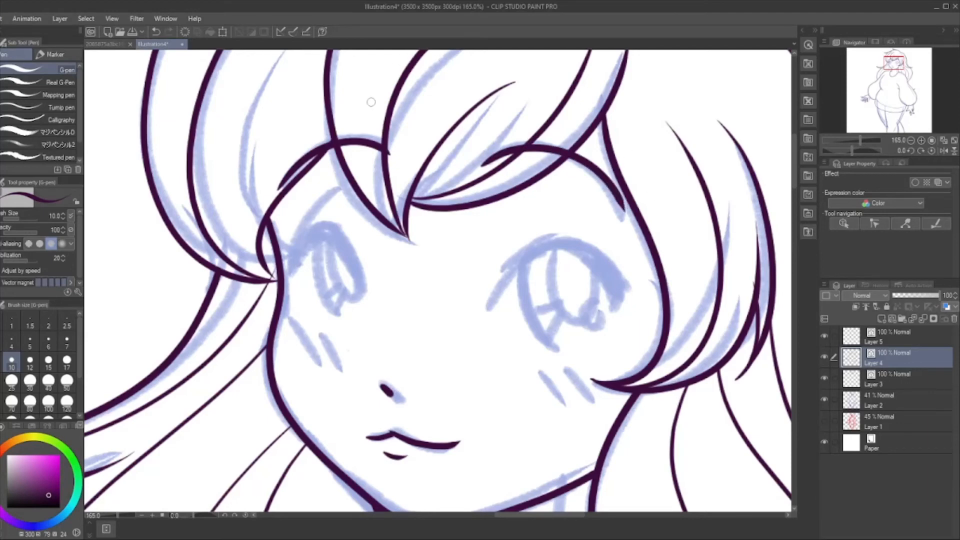
Hide and show Layer 3, Layer 4 and Layer 5 one at a time to examine which lines each holds
scroll(371, 102, down, 5)
scroll(435, 300, up, 4)
scroll(579, 275, down, 1)
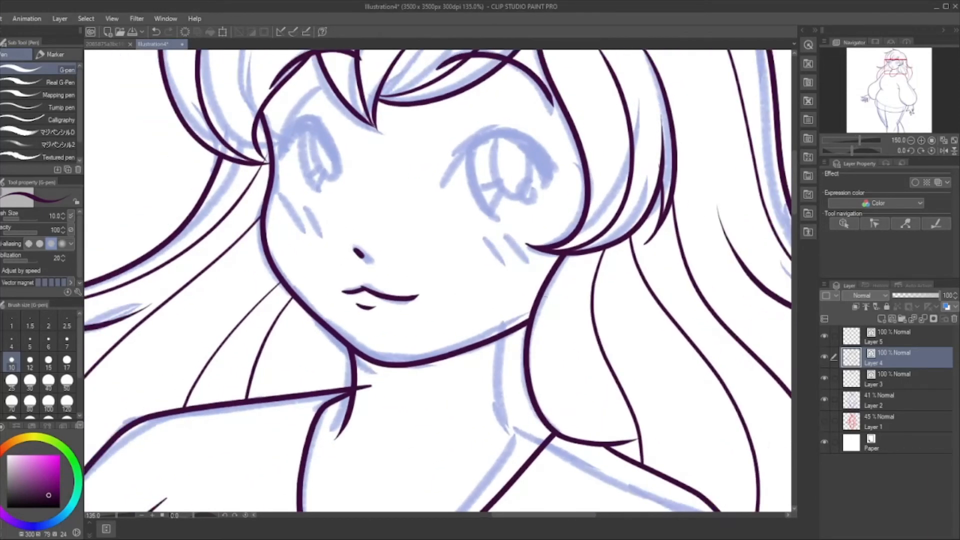
scroll(376, 429, up, 1)
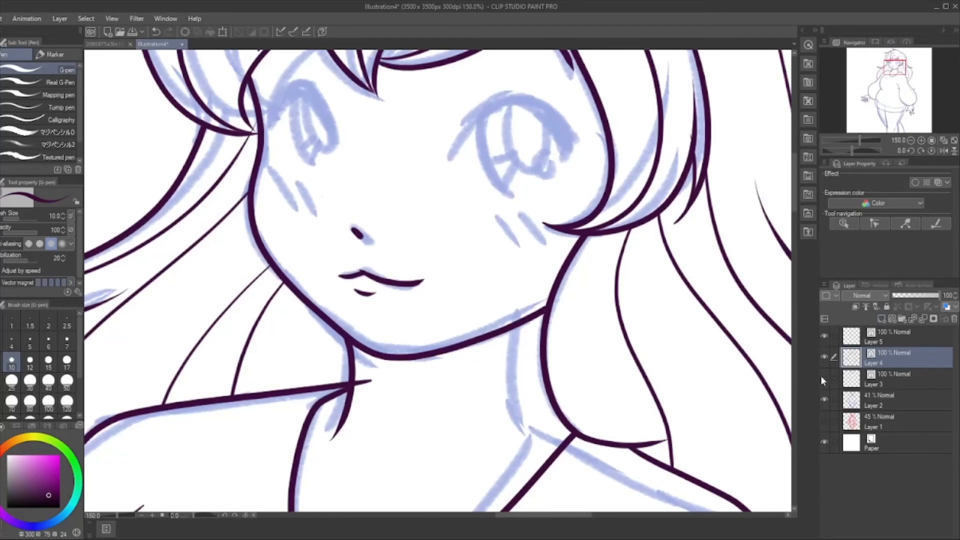
click(824, 378)
click(824, 378)
click(824, 356)
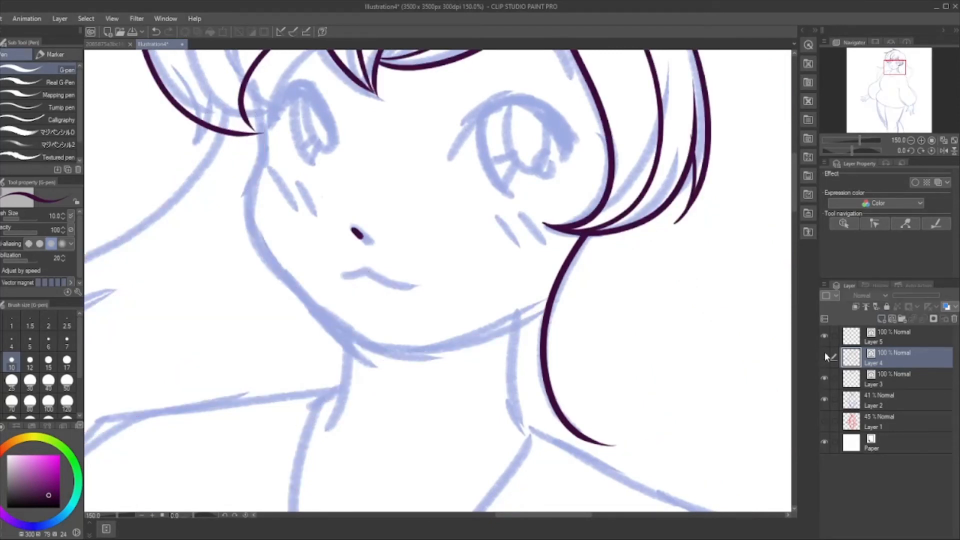
click(825, 356)
click(824, 336)
click(824, 335)
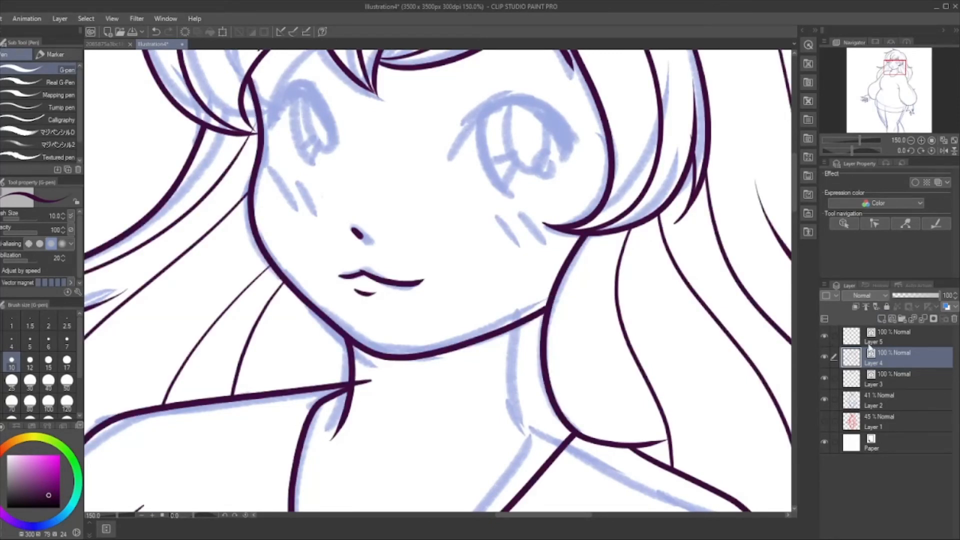
Merge Layer 5 down into Layer 4, and the result down into Layer 3
right_click(889, 343)
click(912, 286)
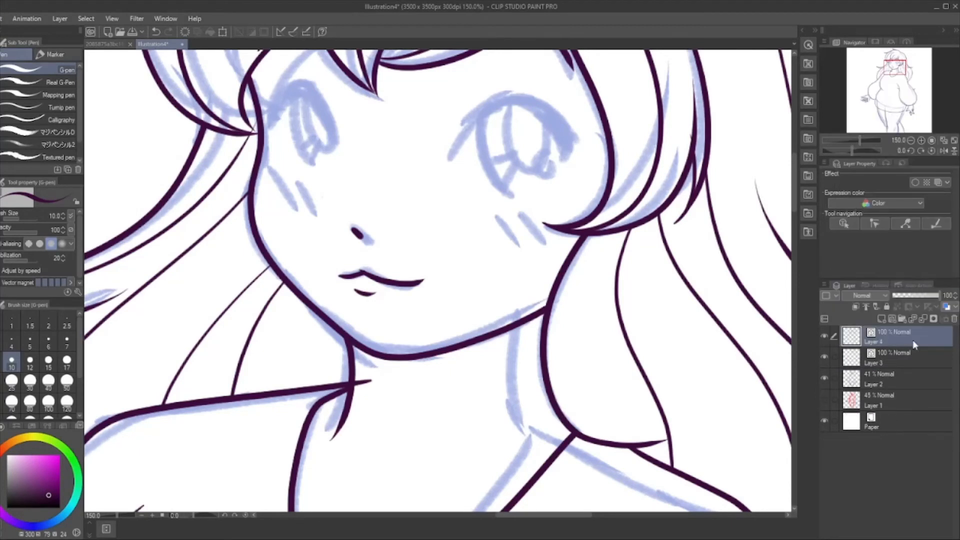
right_click(914, 340)
click(912, 284)
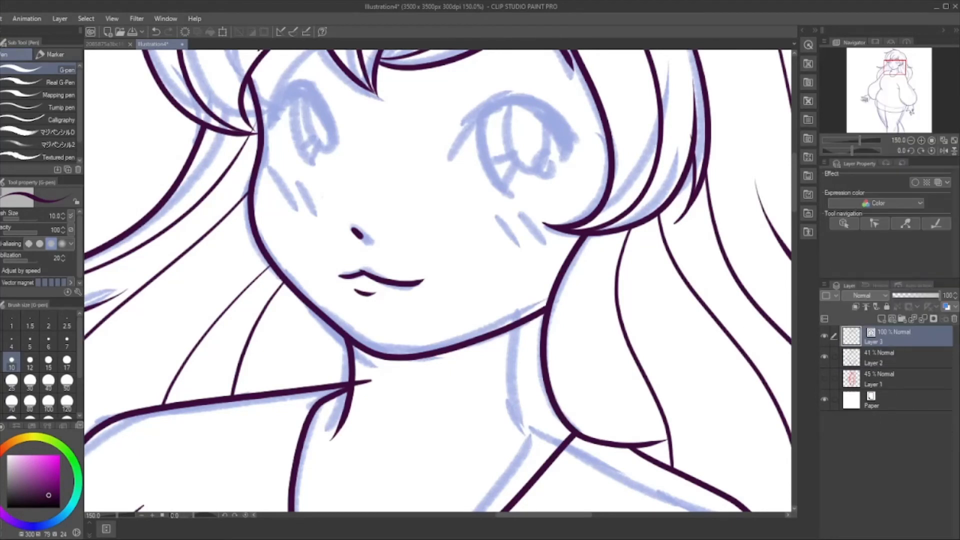
Erase the end of the left shoulder line that crosses into the neck
key(e)
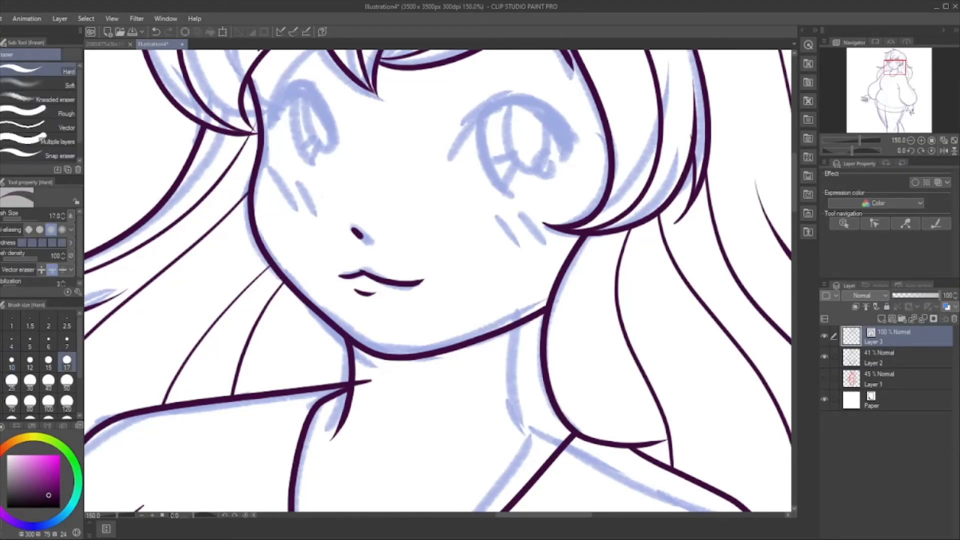
drag(371, 380, 353, 385)
scroll(564, 284, down, 4)
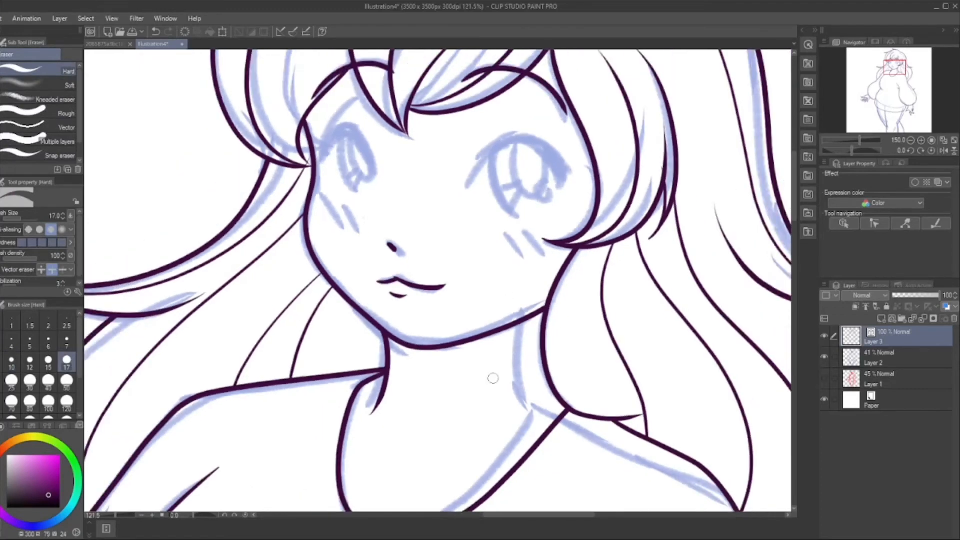
Ink the upper lash line arches of both eyes with the size 10 G-pen, redoing each first stroke
scroll(463, 238, up, 2)
scroll(463, 237, up, 2)
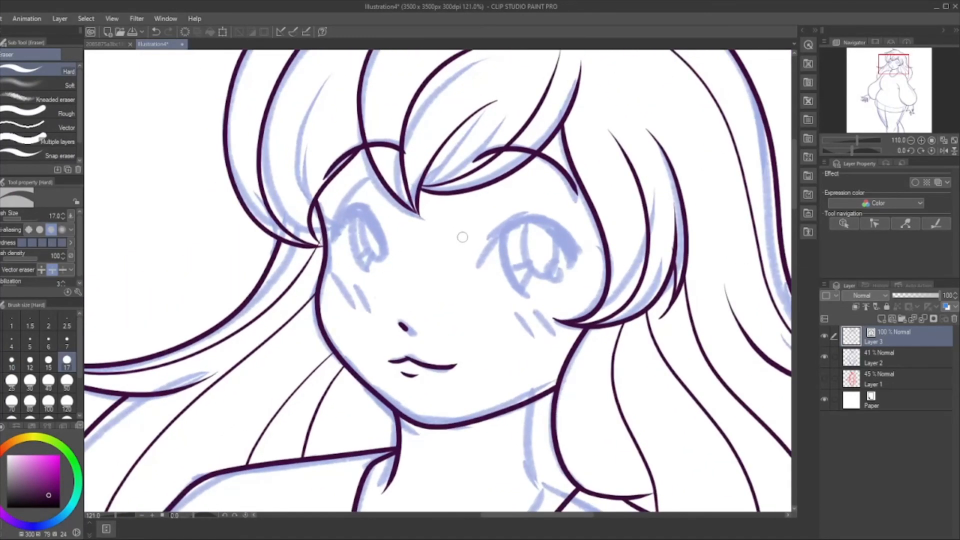
key(p)
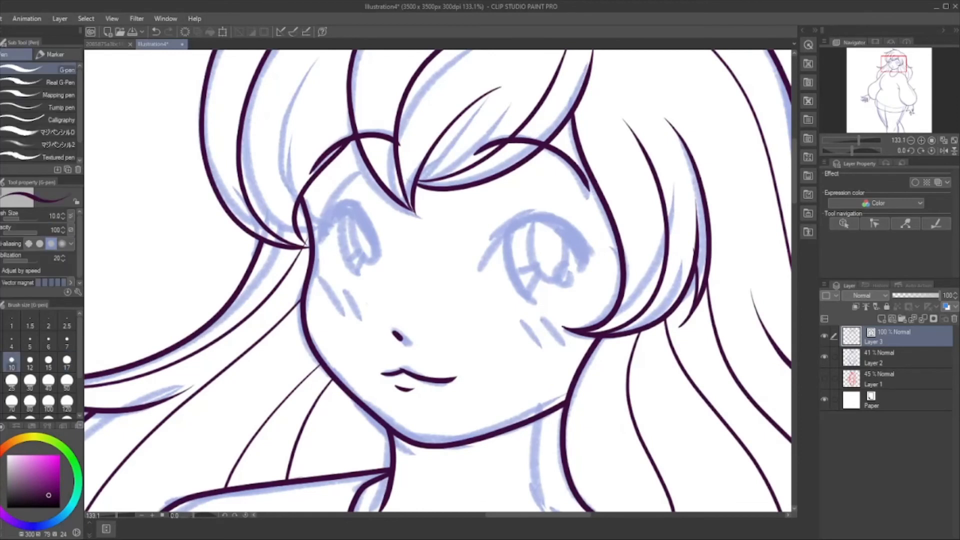
mouse_move(321, 242)
mouse_down()
mouse_move(334, 207)
mouse_move(351, 206)
mouse_move(378, 259)
mouse_up()
key(ctrl+z)
mouse_move(319, 241)
mouse_down()
mouse_move(336, 208)
mouse_move(352, 206)
mouse_move(383, 266)
mouse_up()
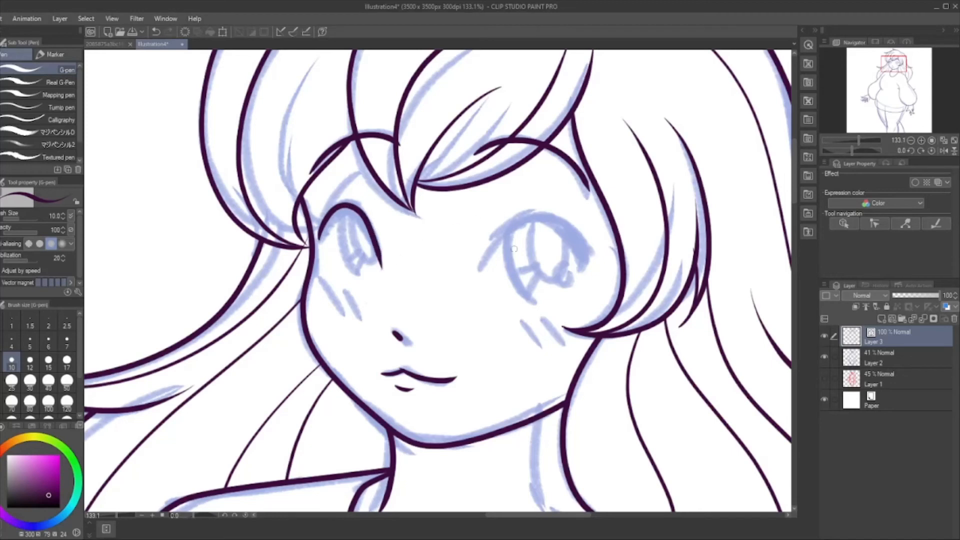
mouse_move(477, 272)
mouse_down()
mouse_move(515, 221)
mouse_move(544, 216)
mouse_move(586, 249)
mouse_up()
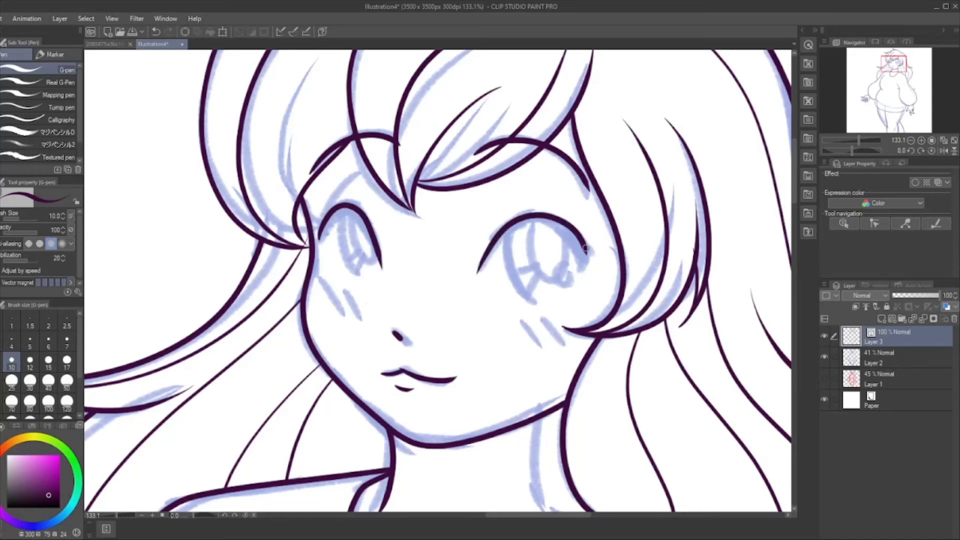
key(ctrl+z)
mouse_move(478, 275)
mouse_down()
mouse_move(509, 226)
mouse_move(537, 215)
mouse_move(575, 227)
mouse_move(591, 253)
mouse_up()
Thicken the upper lashes of both eyes toward their outer corners and add a filled lash flick to the right eye
mouse_move(508, 229)
mouse_down()
mouse_move(535, 221)
mouse_move(559, 228)
mouse_move(586, 257)
mouse_move(580, 276)
mouse_move(595, 255)
mouse_up()
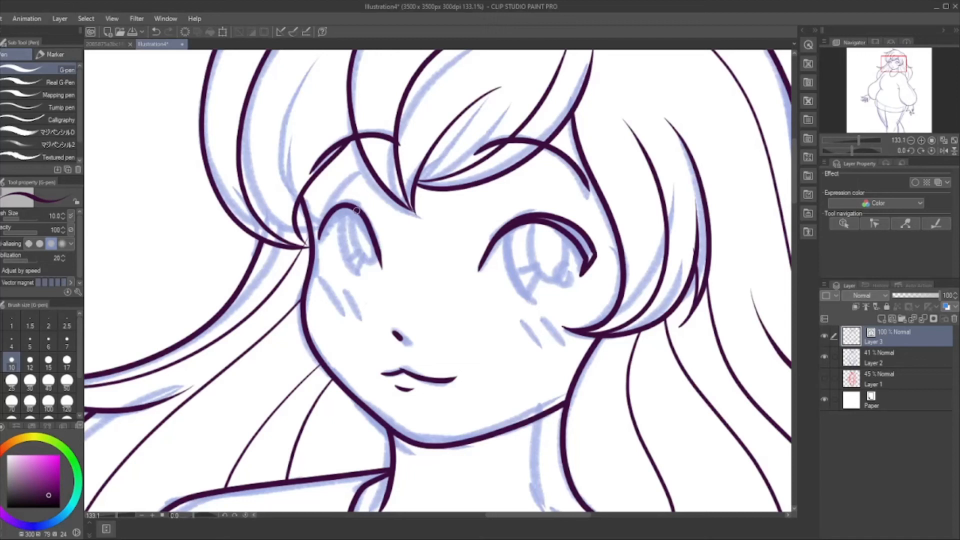
mouse_move(348, 203)
mouse_down()
mouse_move(321, 214)
mouse_move(313, 240)
mouse_move(322, 257)
mouse_move(323, 223)
mouse_up()
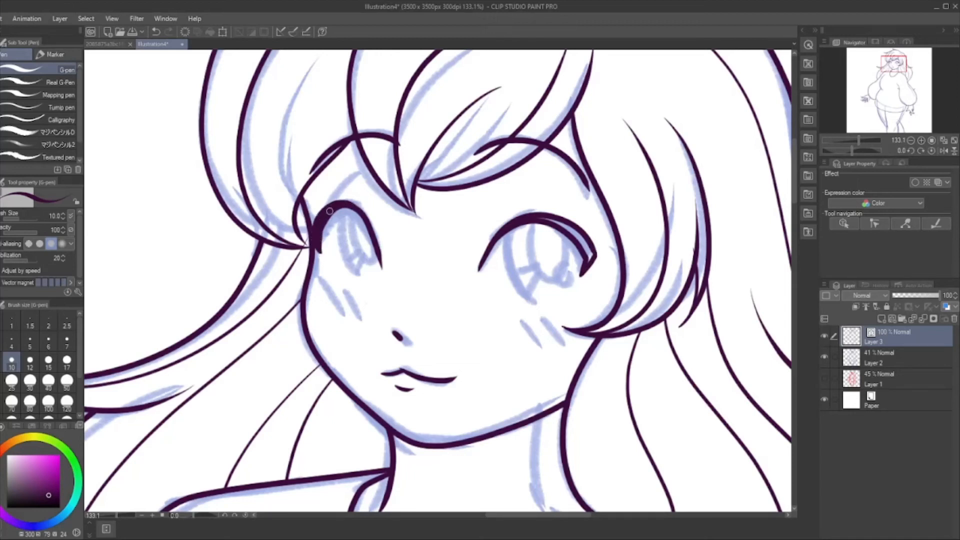
mouse_move(540, 219)
mouse_down()
mouse_move(583, 242)
mouse_move(568, 226)
mouse_up()
drag(568, 222, 582, 219)
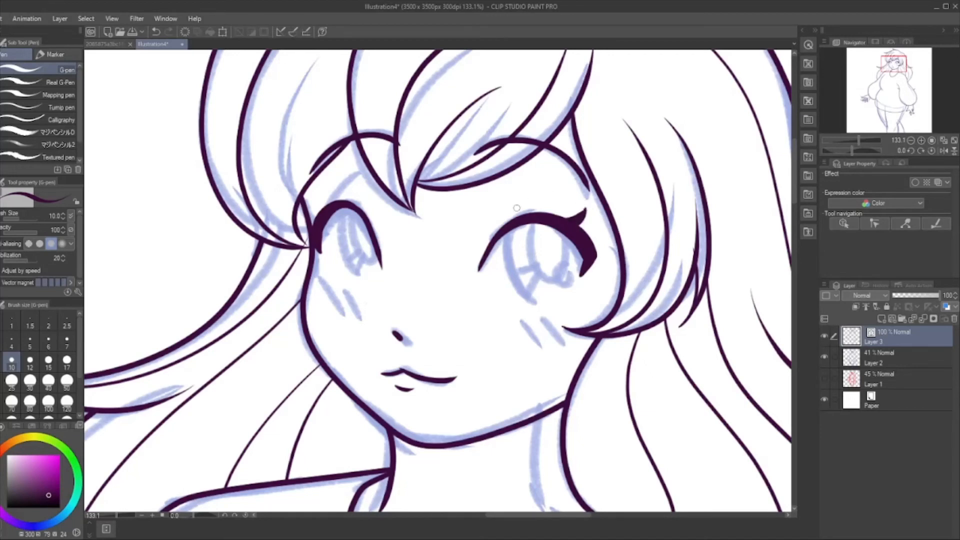
Undo the newly added crease and extra lash on the right eye, along with its earlier lash flick
drag(485, 238, 523, 209)
mouse_move(580, 230)
mouse_down()
mouse_move(612, 223)
mouse_move(597, 237)
mouse_up()
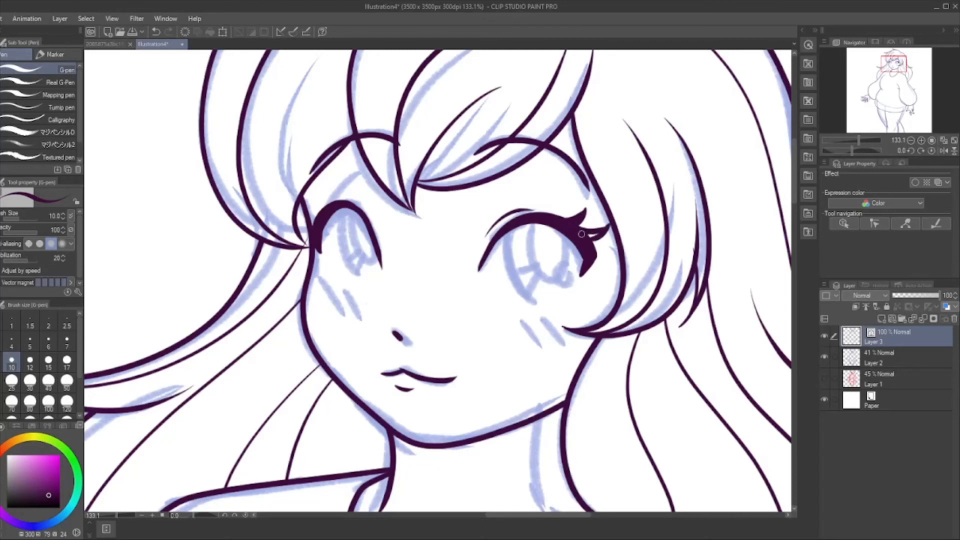
key(ctrl+z)
key(ctrl+z)
key(ctrl+z)
key(ctrl+z)
key(ctrl+z)
key(ctrl+z)
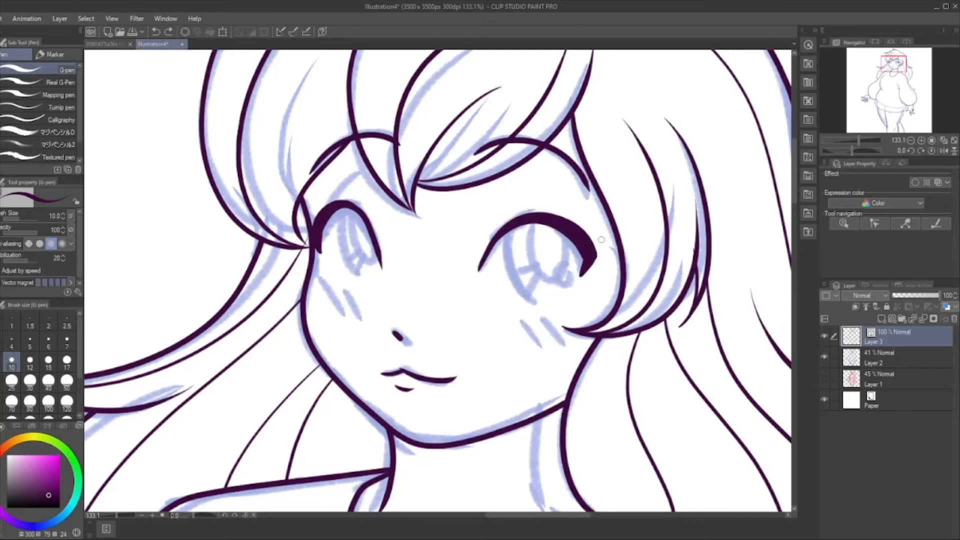
Ink a thin eyelid crease line just above the upper lash of each eye
drag(509, 215, 545, 210)
key(ctrl+z)
mouse_move(493, 230)
mouse_down()
mouse_move(521, 211)
mouse_move(555, 216)
mouse_up()
mouse_move(348, 195)
mouse_down()
mouse_move(374, 209)
mouse_move(365, 197)
mouse_move(383, 222)
mouse_up()
key(ctrl+z)
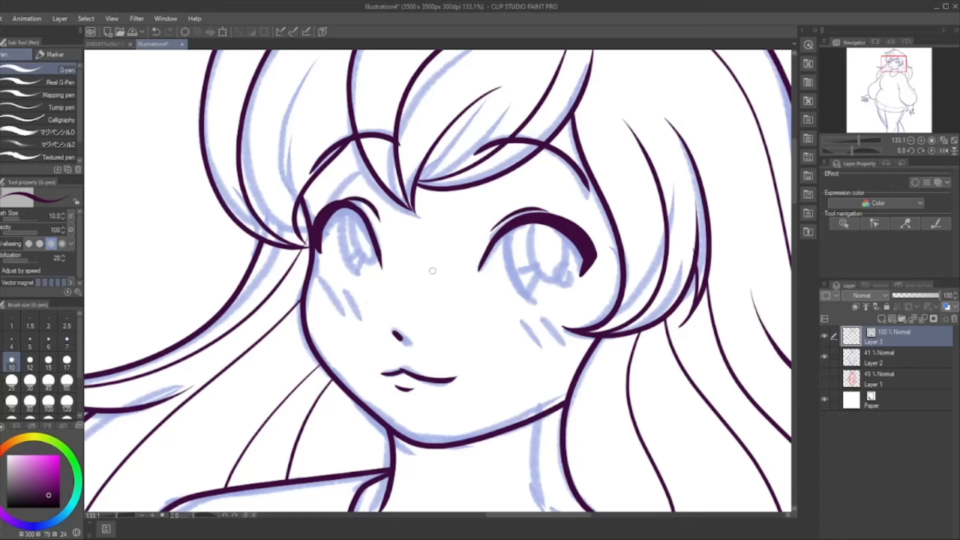
Ink three short slanted blush strokes on each cheek below the eyes
drag(317, 293, 338, 310)
drag(342, 303, 348, 315)
mouse_move(525, 325)
mouse_down()
mouse_move(546, 347)
mouse_move(570, 347)
mouse_up()
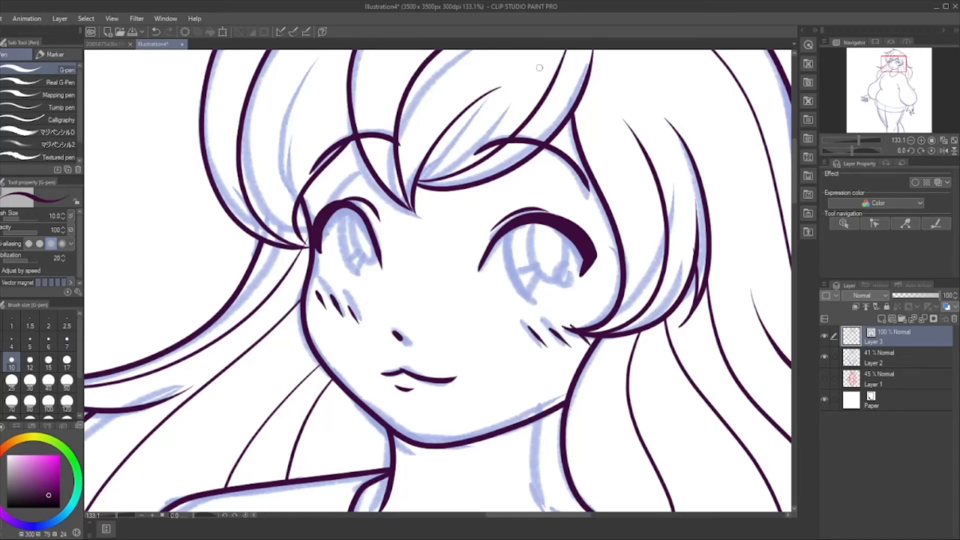
Ink and fill a pointed lash flick on the right eye's outer upper lash with the G-pen at size 7
scroll(616, 393, up, 4)
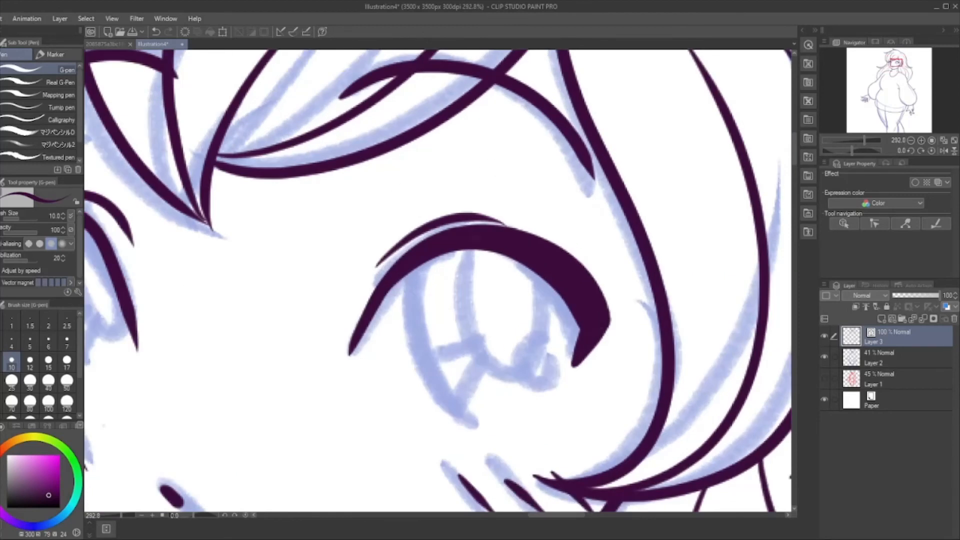
click(66, 343)
mouse_move(513, 236)
mouse_down()
mouse_move(544, 236)
mouse_move(591, 210)
mouse_move(558, 244)
mouse_up()
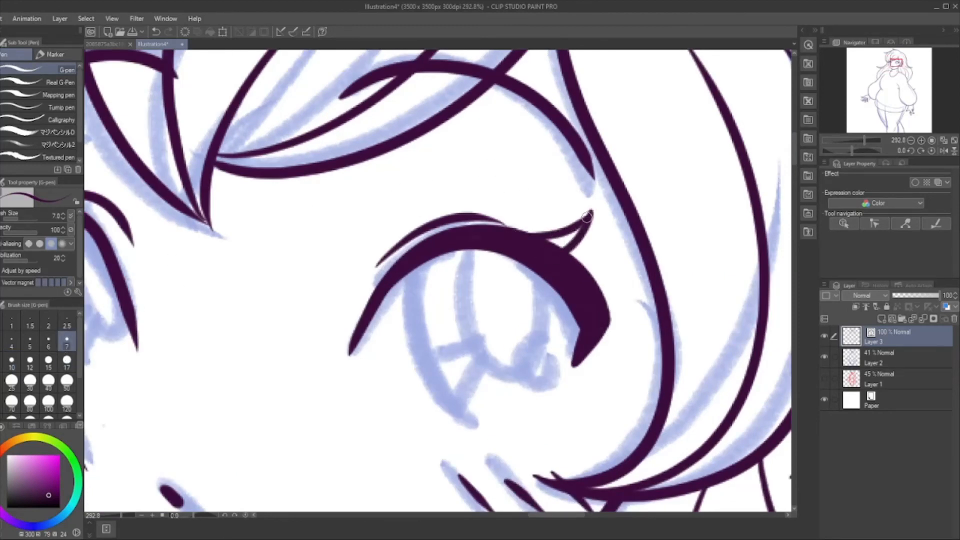
key(ctrl+z)
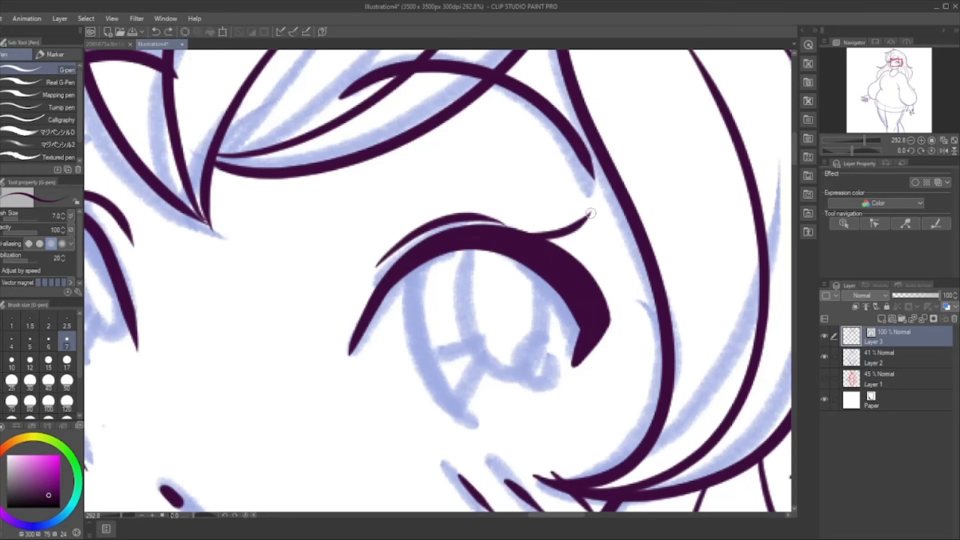
mouse_move(591, 213)
mouse_down()
mouse_move(581, 236)
mouse_move(545, 255)
mouse_move(533, 244)
mouse_move(569, 239)
mouse_up()
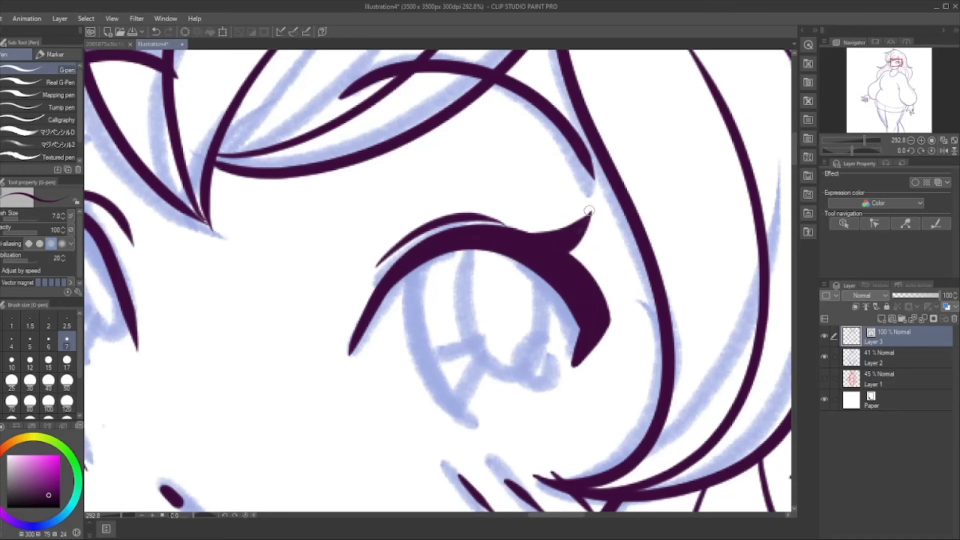
key(ctrl+z)
Ink and fill a second pointed lash below the first flick on the right eye
mouse_move(570, 254)
mouse_down()
mouse_move(619, 258)
mouse_move(644, 244)
mouse_move(610, 278)
mouse_move(592, 285)
mouse_up()
key(ctrl+z)
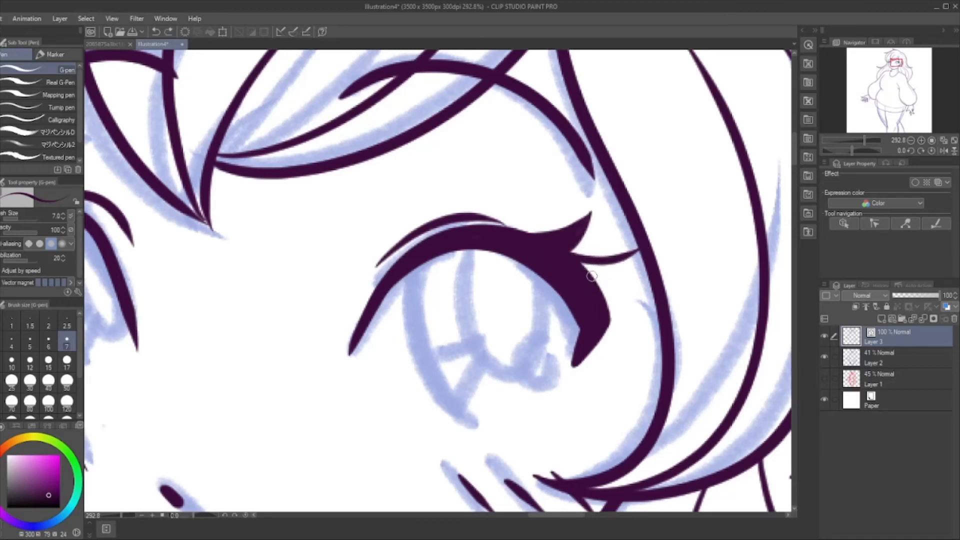
key(ctrl+z)
mouse_move(564, 251)
mouse_down()
mouse_move(631, 247)
mouse_move(615, 275)
mouse_move(582, 287)
mouse_move(585, 262)
mouse_move(576, 263)
mouse_move(624, 255)
mouse_move(604, 278)
mouse_move(601, 267)
mouse_move(581, 271)
mouse_move(606, 273)
mouse_move(618, 265)
mouse_move(597, 271)
mouse_move(628, 255)
mouse_up()
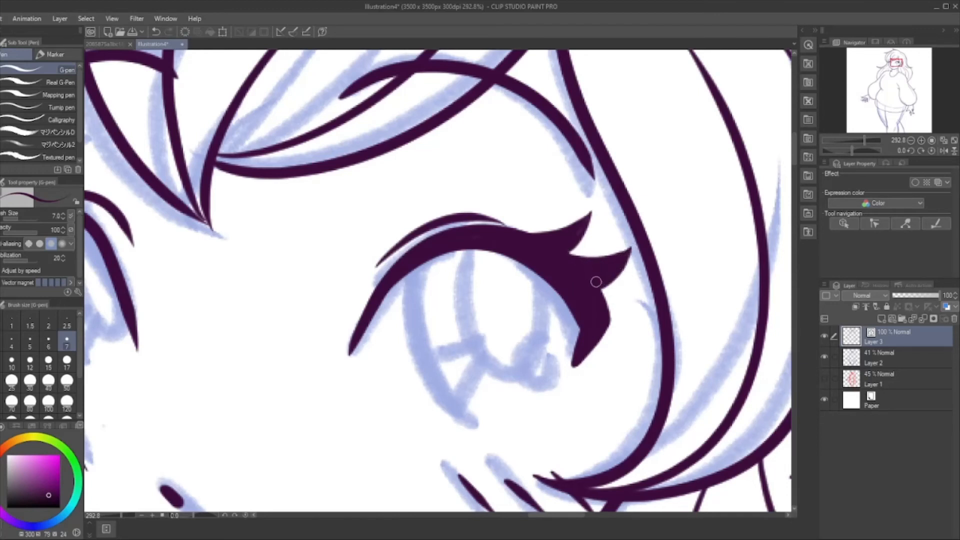
Add a third filled lash at the right eye's outer corner and thin hair lashes between and below the thick ones
mouse_move(596, 282)
mouse_down()
mouse_move(626, 304)
mouse_move(652, 296)
mouse_move(633, 318)
mouse_move(609, 325)
mouse_move(605, 299)
mouse_move(635, 311)
mouse_move(611, 302)
mouse_move(647, 302)
mouse_move(604, 320)
mouse_move(637, 305)
mouse_move(606, 310)
mouse_move(639, 296)
mouse_move(638, 277)
mouse_move(595, 284)
mouse_move(608, 293)
mouse_move(644, 265)
mouse_up()
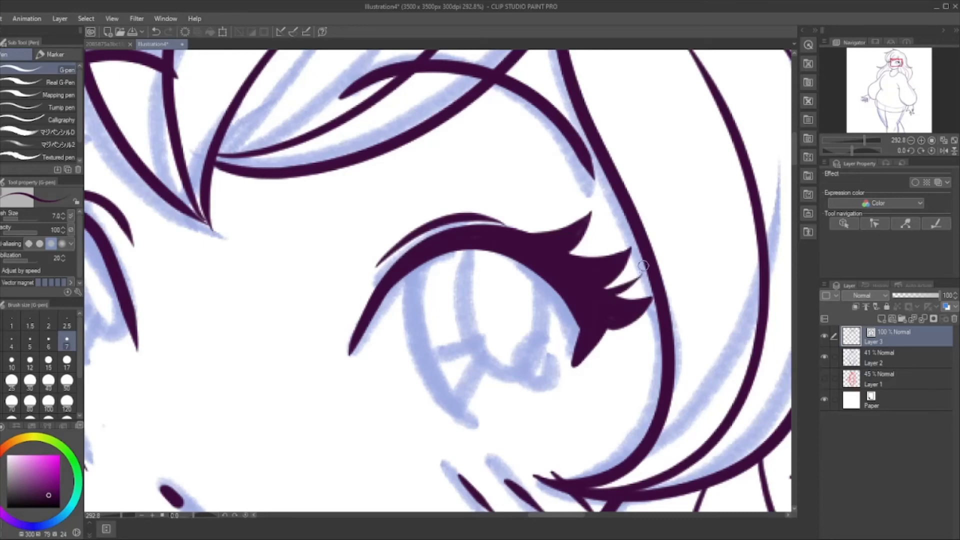
drag(560, 251, 604, 228)
drag(600, 328, 643, 328)
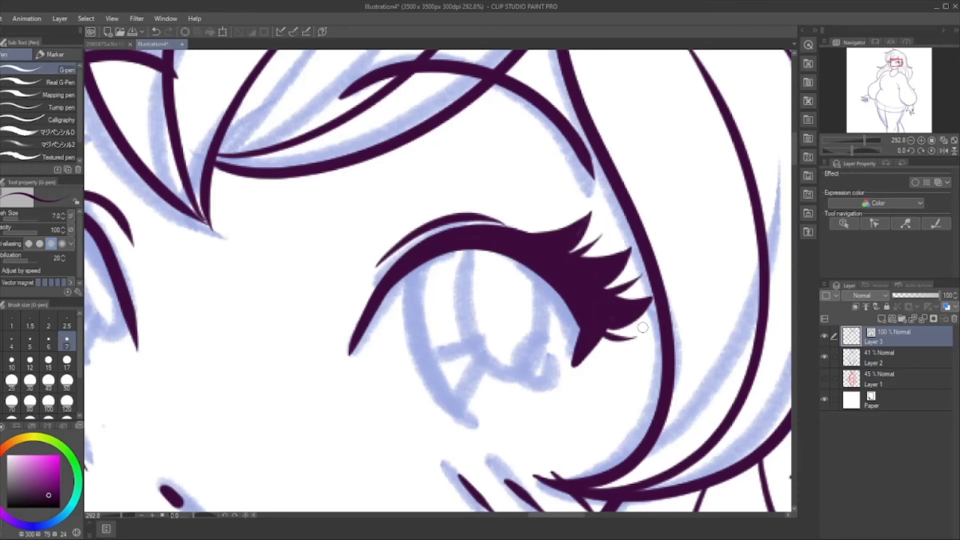
Ink matching thick and thin pointed lashes along the outer side of the left eye's upper lash
scroll(686, 280, down, 6)
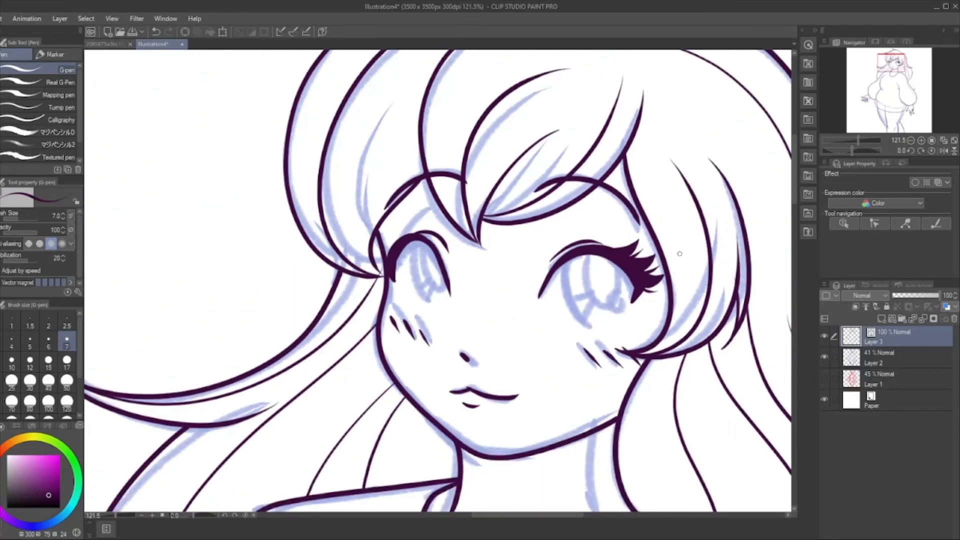
scroll(424, 235, up, 8)
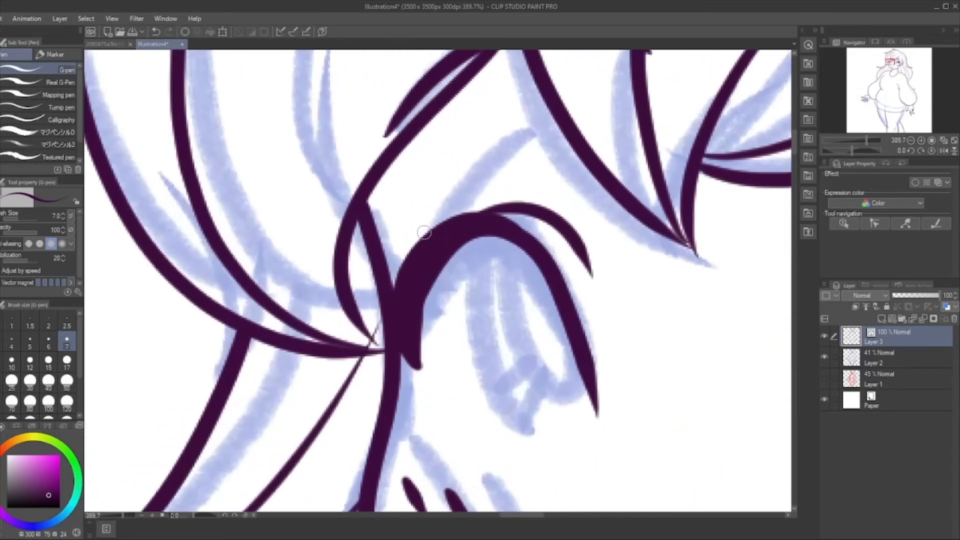
mouse_move(452, 218)
mouse_down()
mouse_move(431, 217)
mouse_move(414, 186)
mouse_move(414, 202)
mouse_move(440, 235)
mouse_up()
mouse_move(412, 194)
mouse_down()
mouse_move(420, 221)
mouse_move(445, 226)
mouse_up()
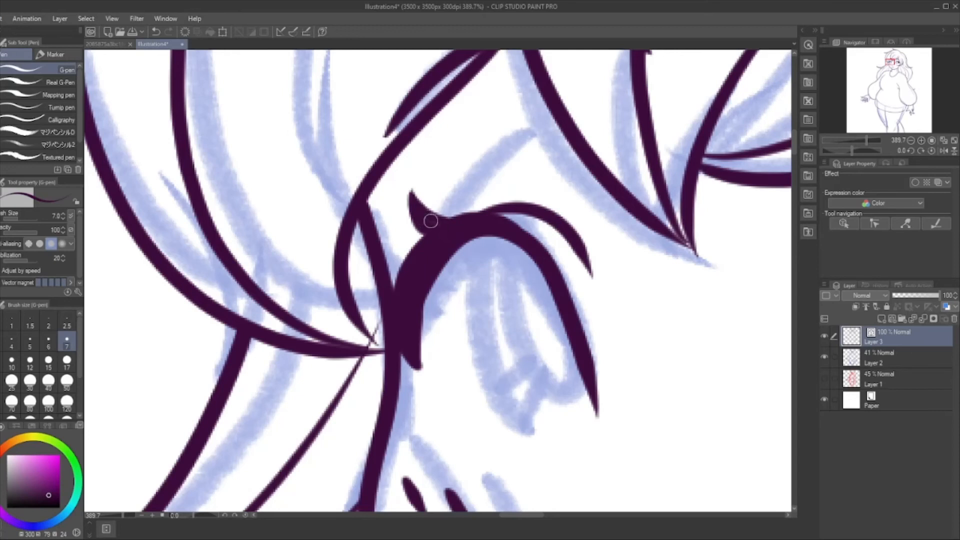
mouse_move(424, 214)
mouse_down()
mouse_move(450, 223)
mouse_move(395, 264)
mouse_move(369, 251)
mouse_move(386, 265)
mouse_move(369, 255)
mouse_move(393, 263)
mouse_move(427, 251)
mouse_move(411, 278)
mouse_move(350, 325)
mouse_move(400, 328)
mouse_move(371, 328)
mouse_move(411, 269)
mouse_move(355, 292)
mouse_up()
mouse_move(375, 257)
mouse_down()
mouse_move(359, 245)
mouse_move(384, 265)
mouse_move(434, 237)
mouse_move(388, 227)
mouse_move(421, 221)
mouse_up()
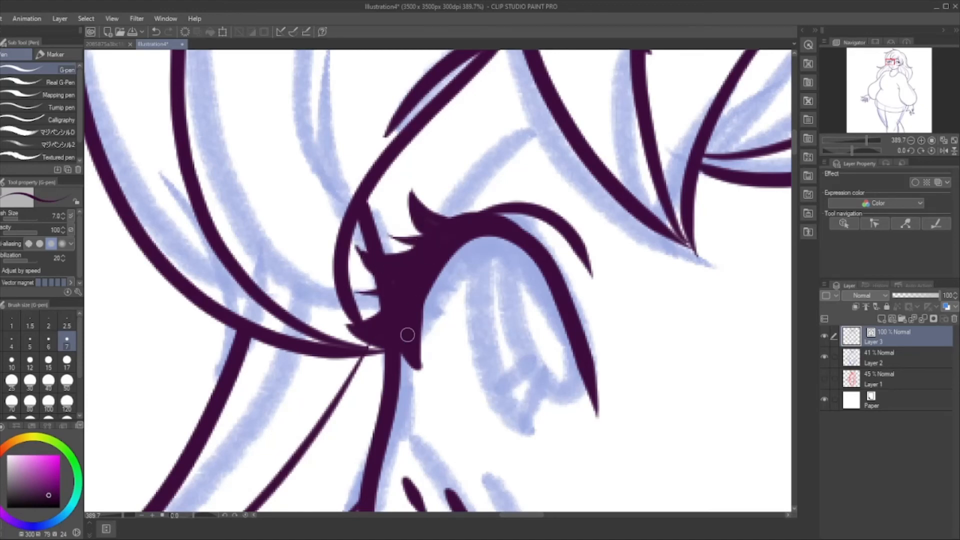
Ink the left eye's iris outline, pupil curve, round highlight and two short reflection lines beside the pupil
scroll(379, 189, down, 2)
scroll(379, 188, down, 3)
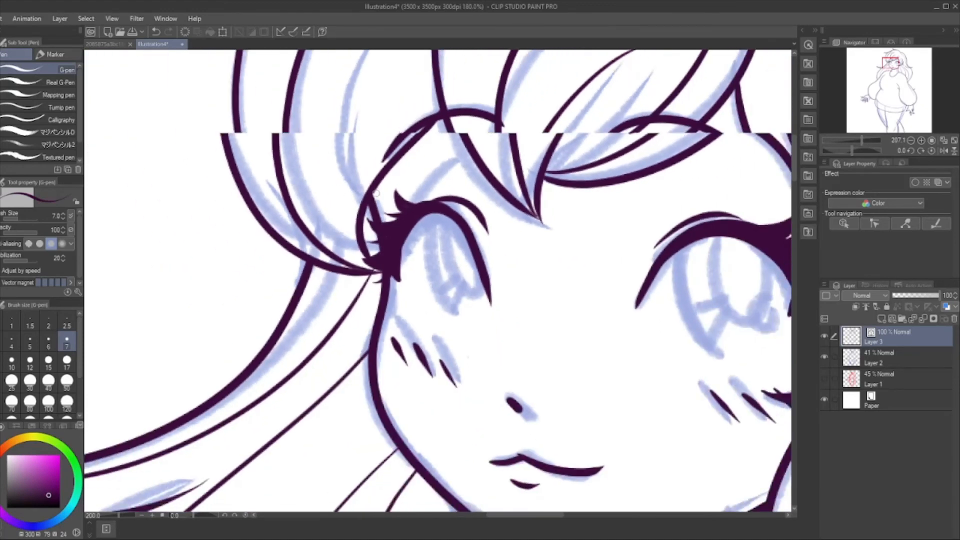
scroll(480, 221, up, 6)
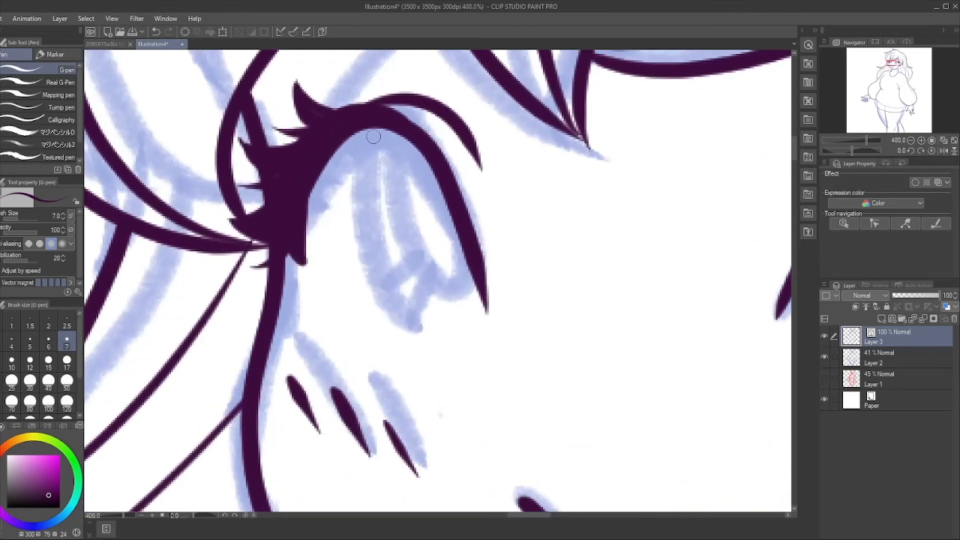
drag(374, 130, 354, 225)
mouse_move(373, 301)
mouse_down()
mouse_move(416, 339)
mouse_move(447, 337)
mouse_move(469, 311)
mouse_move(478, 273)
mouse_move(409, 175)
mouse_move(401, 227)
mouse_move(410, 269)
mouse_move(430, 287)
mouse_move(460, 274)
mouse_move(439, 272)
mouse_move(449, 295)
mouse_move(463, 286)
mouse_move(462, 263)
mouse_move(446, 259)
mouse_move(433, 274)
mouse_move(447, 301)
mouse_move(468, 286)
mouse_move(461, 264)
mouse_move(441, 274)
mouse_up()
key(ctrl+z)
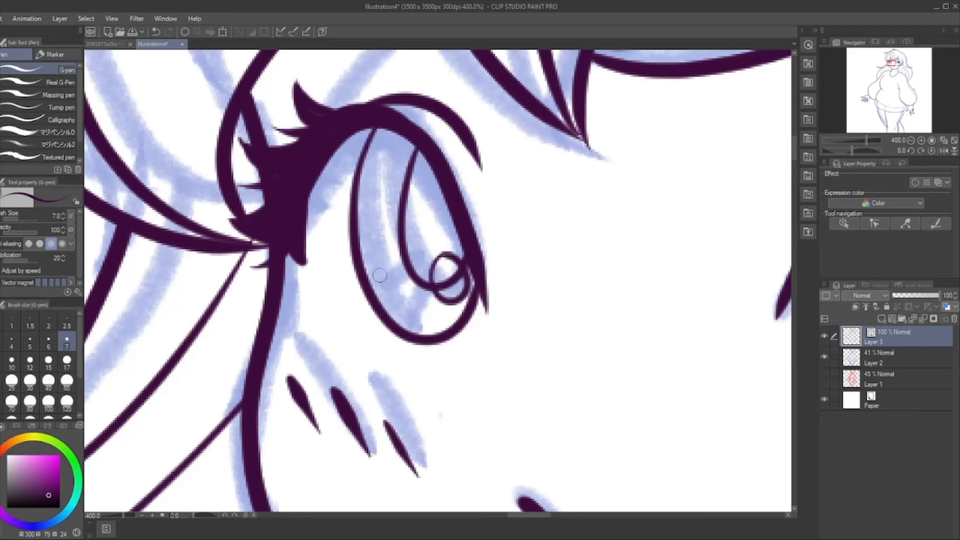
mouse_move(368, 277)
mouse_down()
mouse_move(405, 256)
mouse_move(410, 264)
mouse_move(373, 299)
mouse_up()
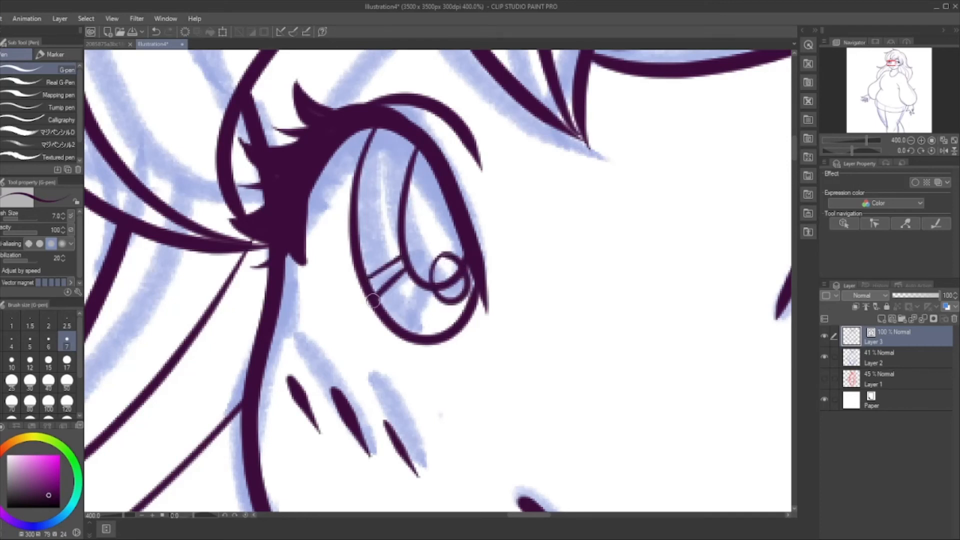
Erase the pupil line inside the left eye's round highlight with the size 7 hard eraser
scroll(249, 268, down, 2)
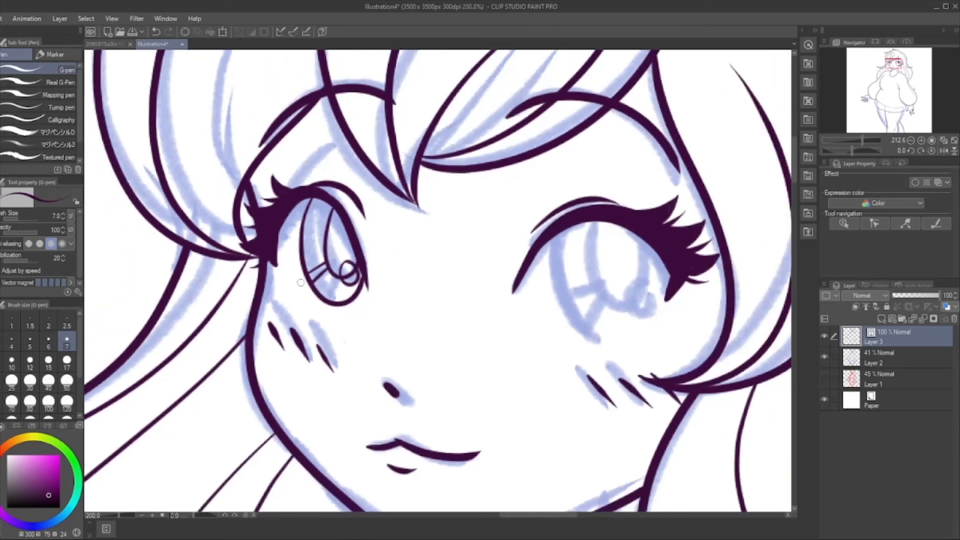
scroll(300, 283, down, 1)
scroll(315, 273, up, 5)
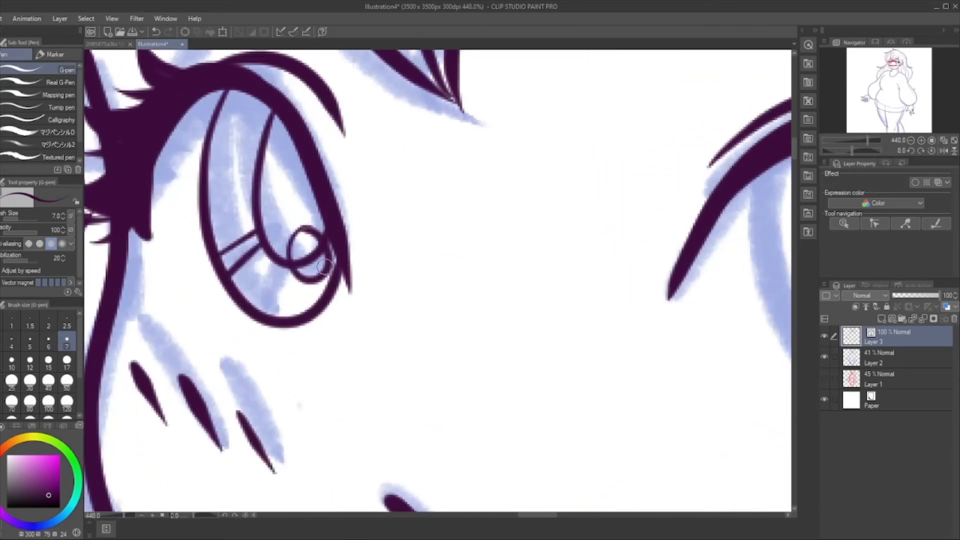
key(e)
drag(300, 252, 313, 266)
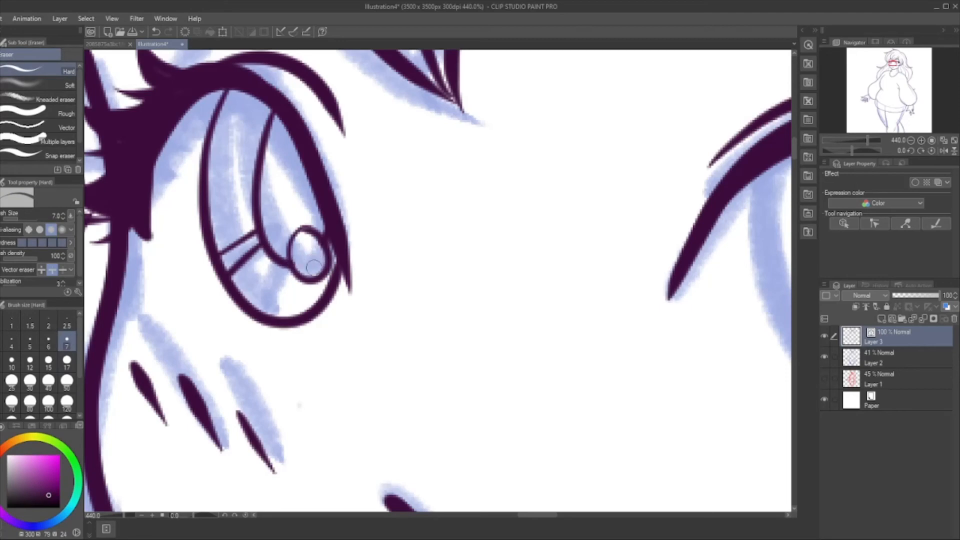
Ink the right eye's oval iris outline beneath the upper lash with the size 7 G-pen, redoing it until smooth
scroll(365, 219, down, 3)
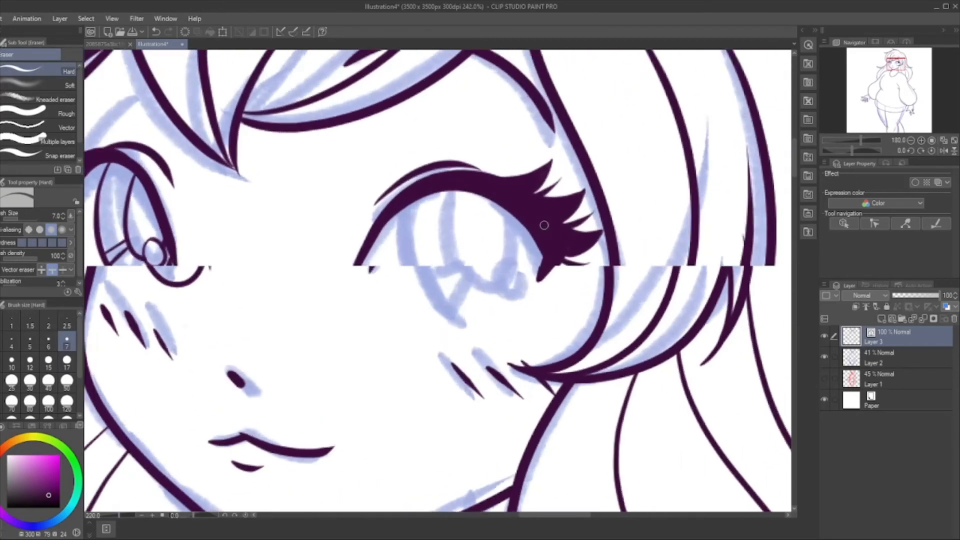
scroll(544, 225, up, 3)
key(p)
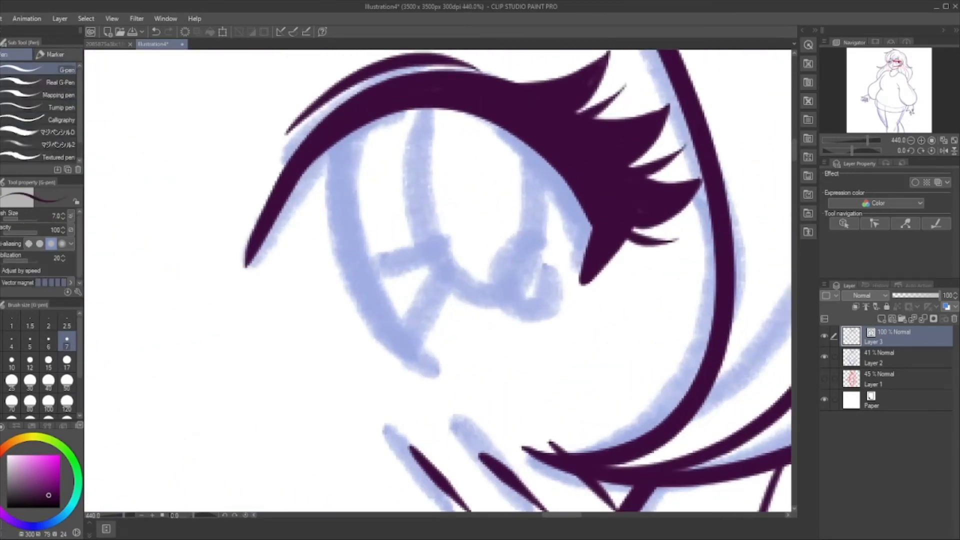
mouse_move(376, 102)
mouse_down()
mouse_move(357, 149)
mouse_move(348, 227)
mouse_move(361, 292)
mouse_move(393, 349)
mouse_move(446, 374)
mouse_move(518, 347)
mouse_up()
key(ctrl+z)
mouse_move(387, 98)
mouse_down()
mouse_move(350, 221)
mouse_move(440, 365)
mouse_move(567, 245)
mouse_move(563, 173)
mouse_up()
key(ctrl+z)
mouse_move(385, 100)
mouse_down()
mouse_move(344, 239)
mouse_move(447, 386)
mouse_move(580, 235)
mouse_move(575, 195)
mouse_up()
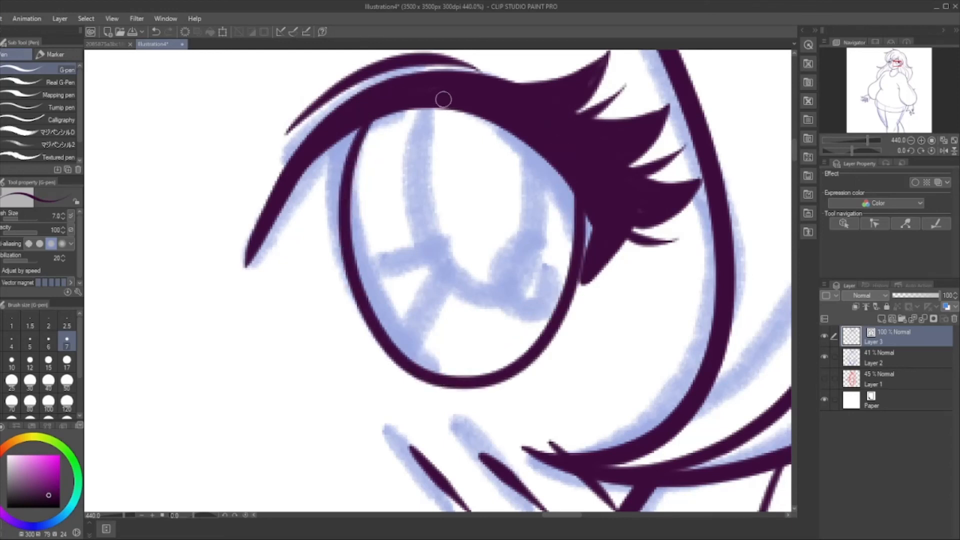
Ink the right eye's pupil curve, a round highlight on its lower edge and two reflection lines to the iris outline
mouse_move(433, 111)
mouse_down()
mouse_move(419, 159)
mouse_move(422, 222)
mouse_move(449, 277)
mouse_up()
key(ctrl+z)
mouse_move(424, 116)
mouse_down()
mouse_move(415, 245)
mouse_move(513, 293)
mouse_move(551, 161)
mouse_up()
mouse_move(534, 255)
mouse_down()
mouse_move(496, 283)
mouse_move(505, 312)
mouse_move(533, 314)
mouse_move(546, 274)
mouse_up()
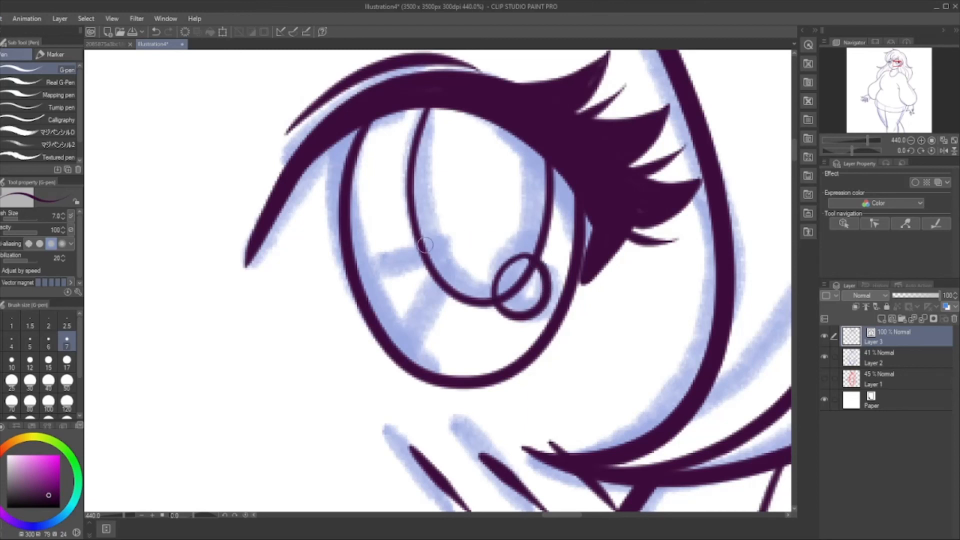
drag(422, 261, 370, 290)
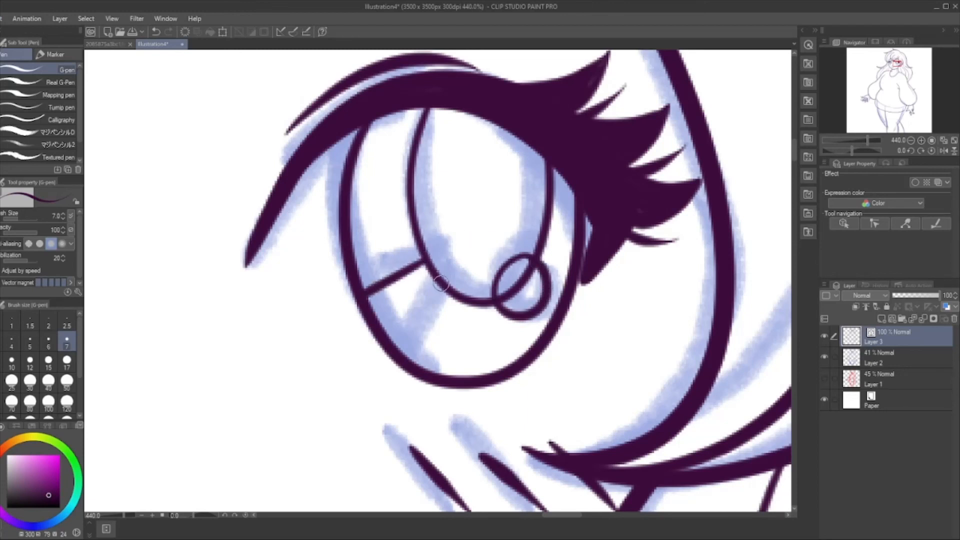
drag(437, 287, 395, 344)
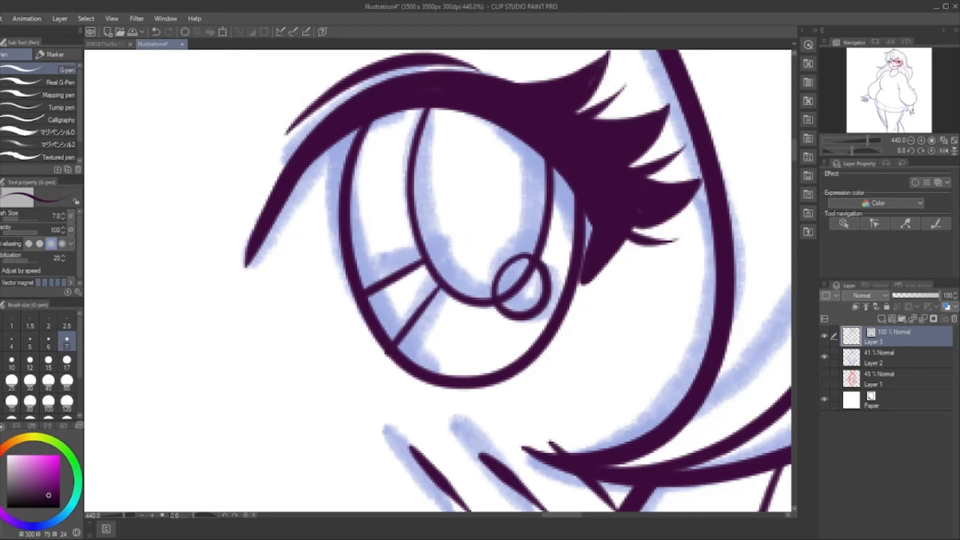
Erase the pupil line crossing the inside of the right eye's round highlight
key(e)
mouse_move(513, 280)
mouse_down()
mouse_move(526, 294)
mouse_move(537, 272)
mouse_up()
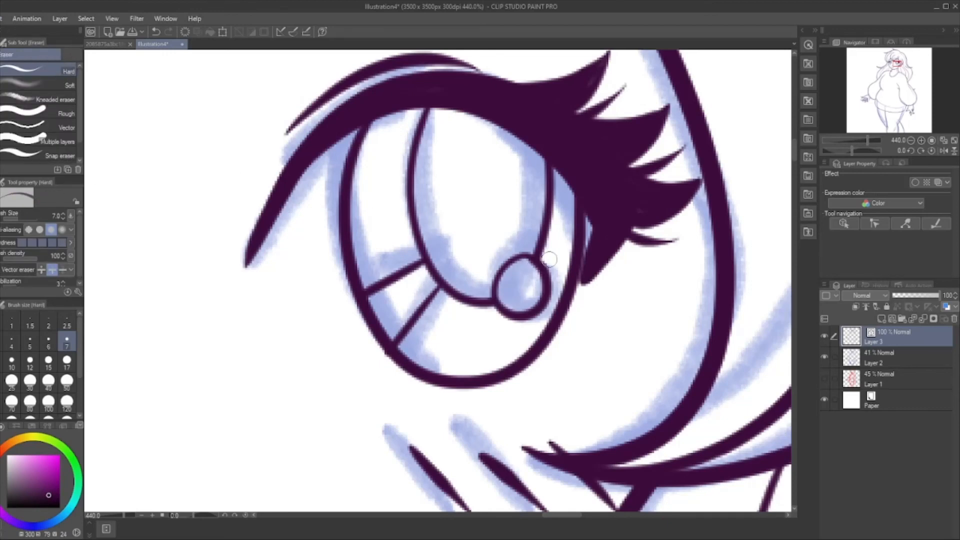
scroll(550, 259, down, 6)
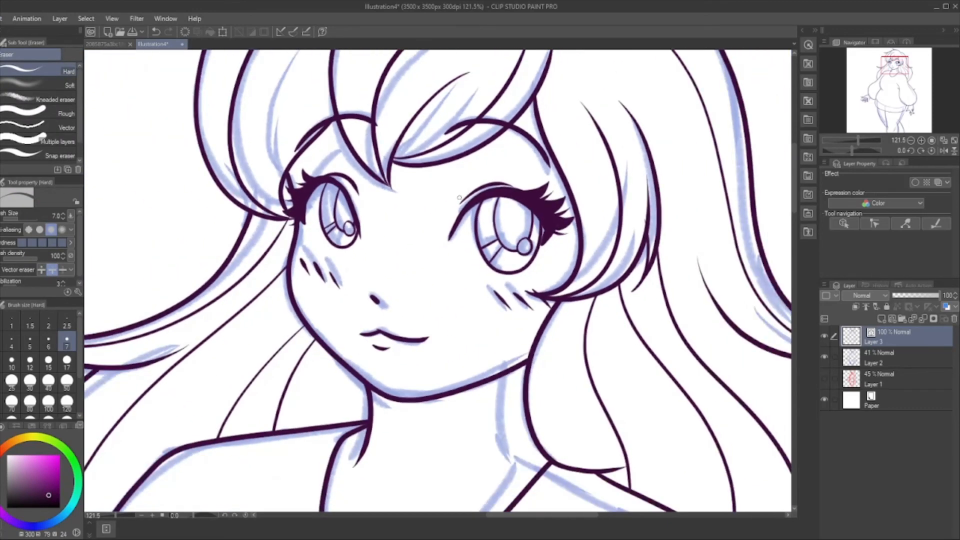
Erase the left eye's upper reflection line and redraw it with a wider gap from the lower one
scroll(331, 241, up, 8)
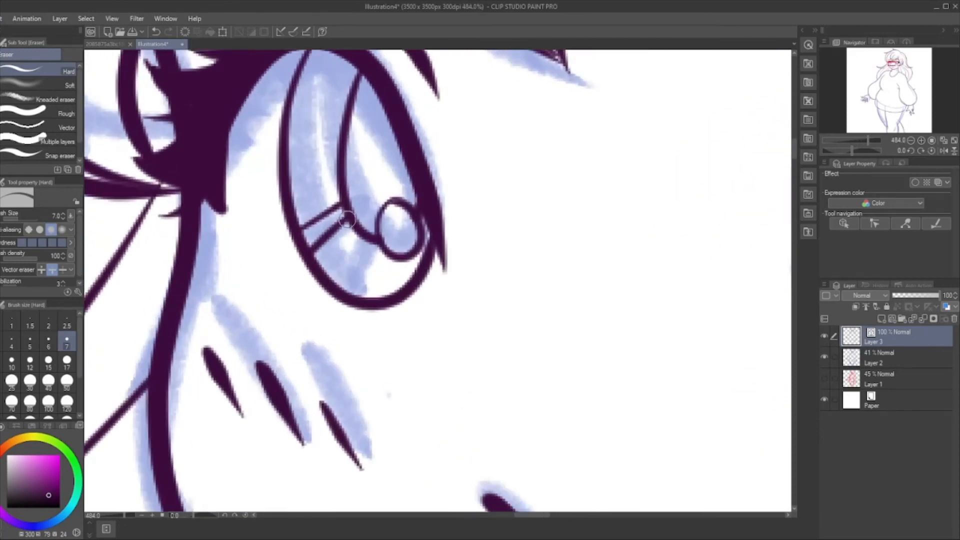
drag(343, 210, 298, 218)
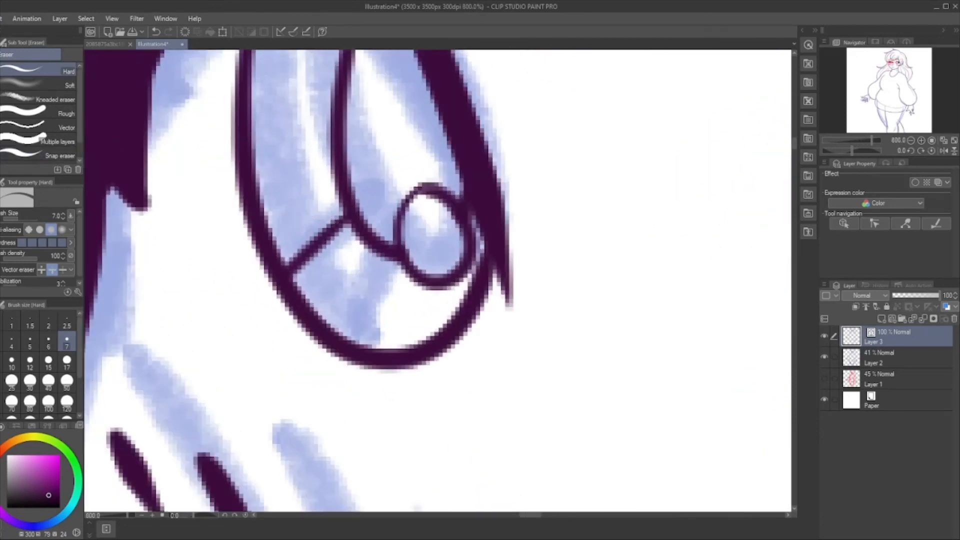
key(p)
drag(335, 185, 265, 216)
scroll(346, 165, down, 5)
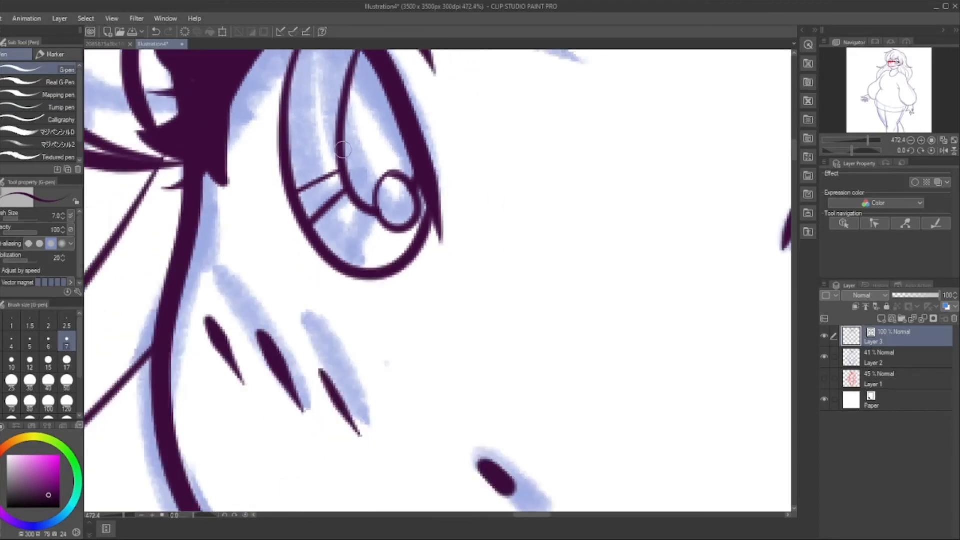
scroll(241, 215, down, 6)
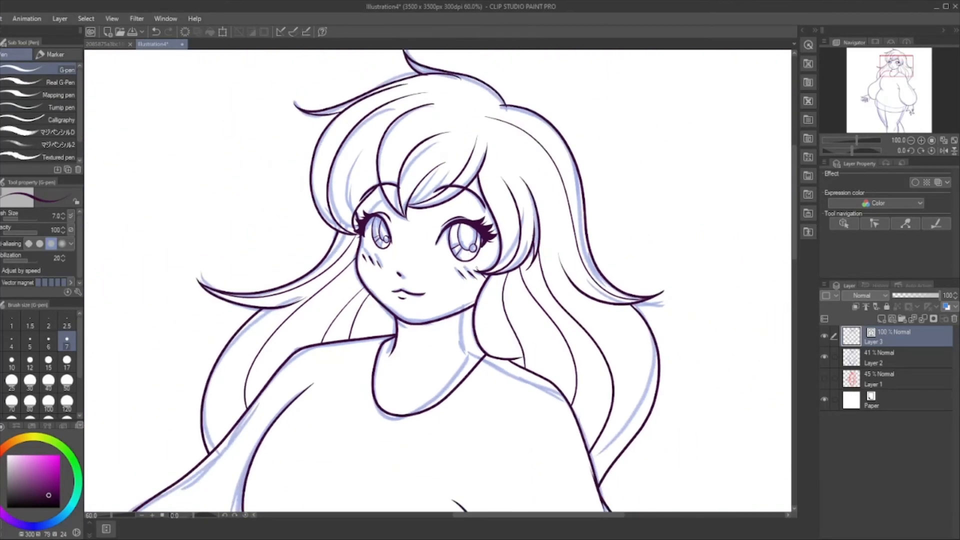
Hide the blue sketch layer and inspect the line art over the whole figure and the right-hand sleeve
scroll(474, 110, down, 4)
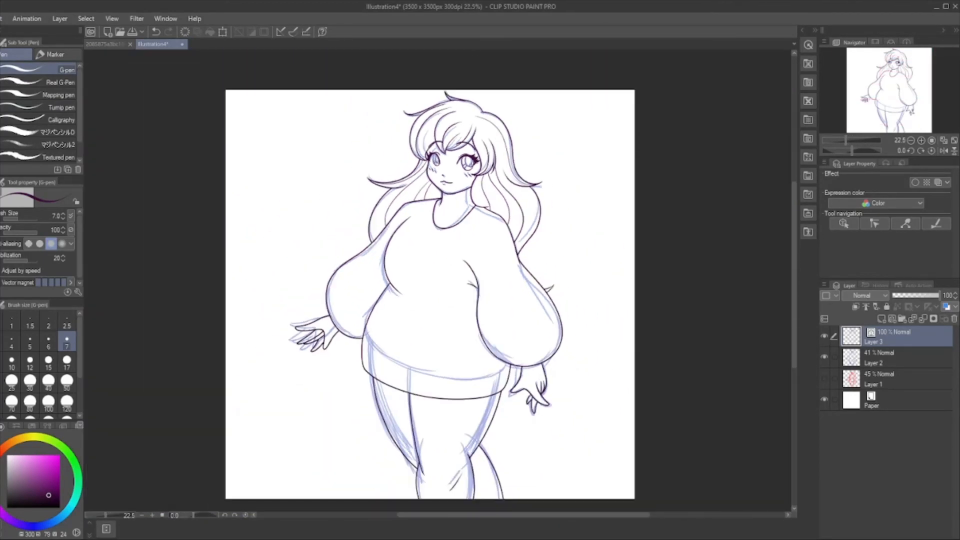
click(824, 359)
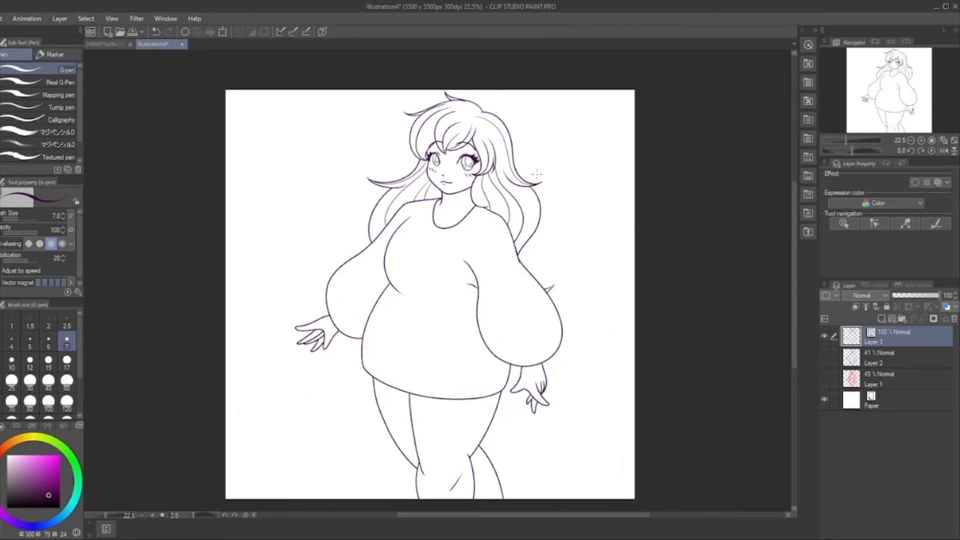
scroll(537, 175, down, 1)
scroll(513, 268, up, 6)
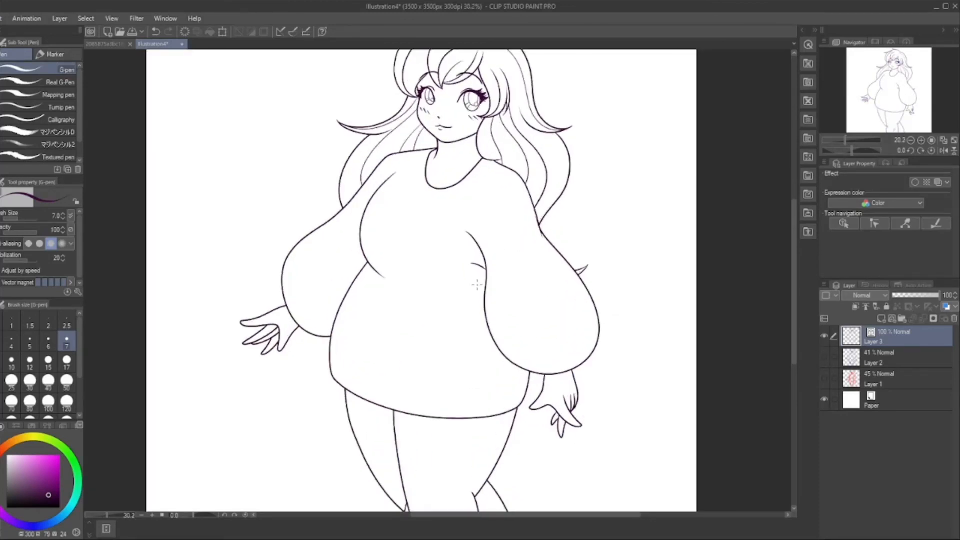
scroll(513, 269, down, 4)
scroll(574, 324, up, 3)
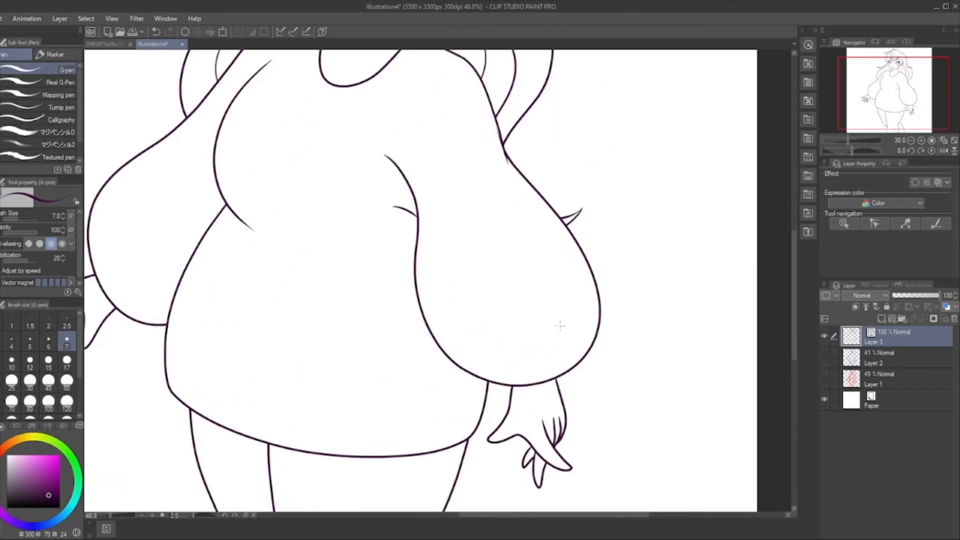
Erase the inner contour of the right-hand sleeve together with its small crease line, using the Hard eraser
key(g)
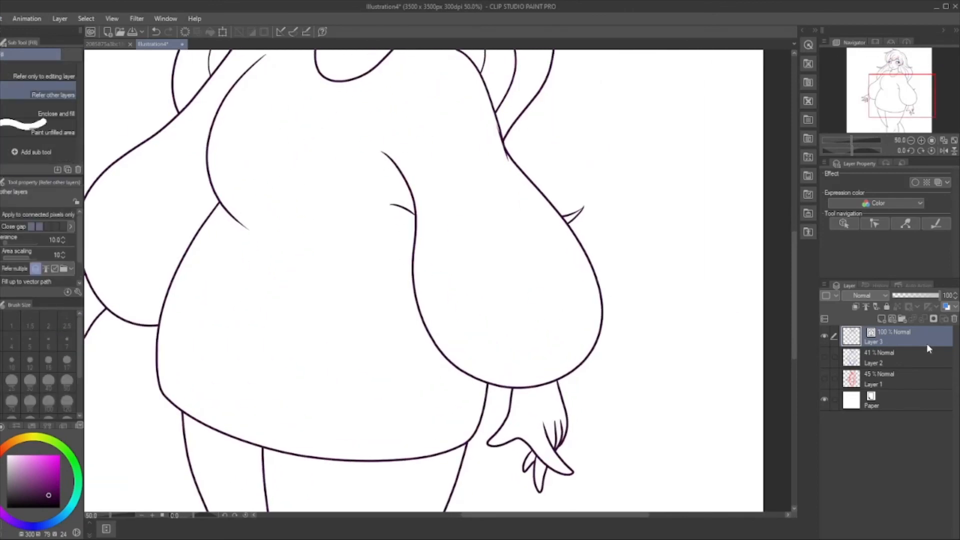
key(e)
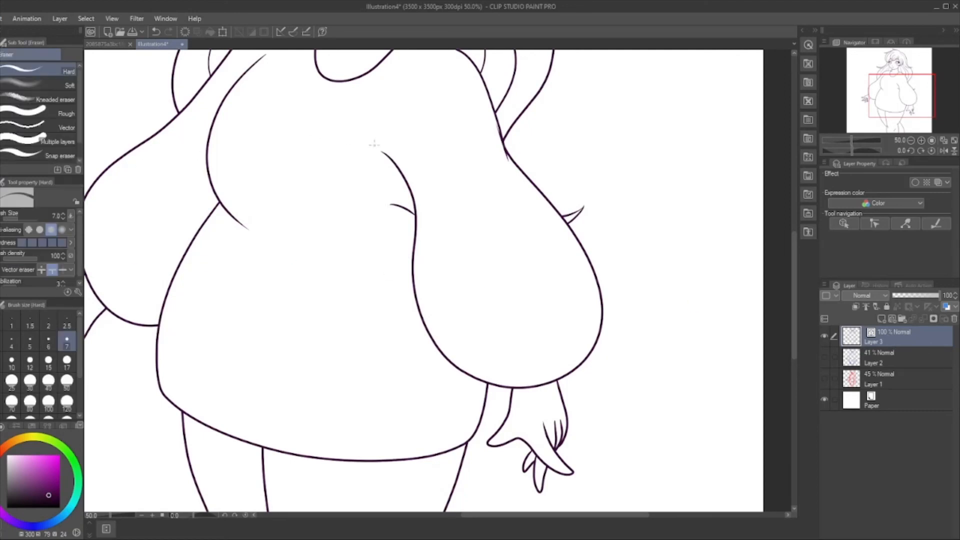
mouse_move(397, 238)
mouse_down()
mouse_move(423, 212)
mouse_move(423, 273)
mouse_up()
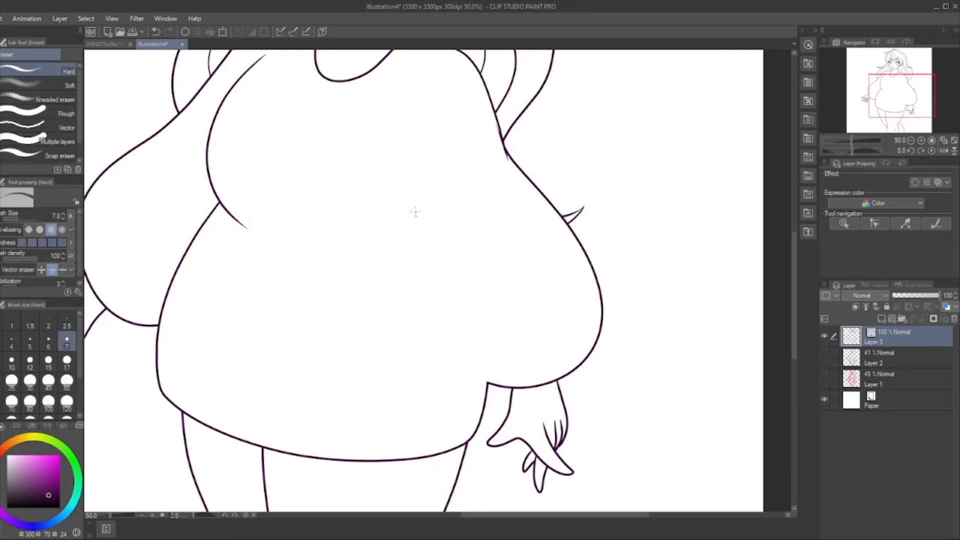
Show the blue sketch layer again and set the G-pen size to 10
key(p)
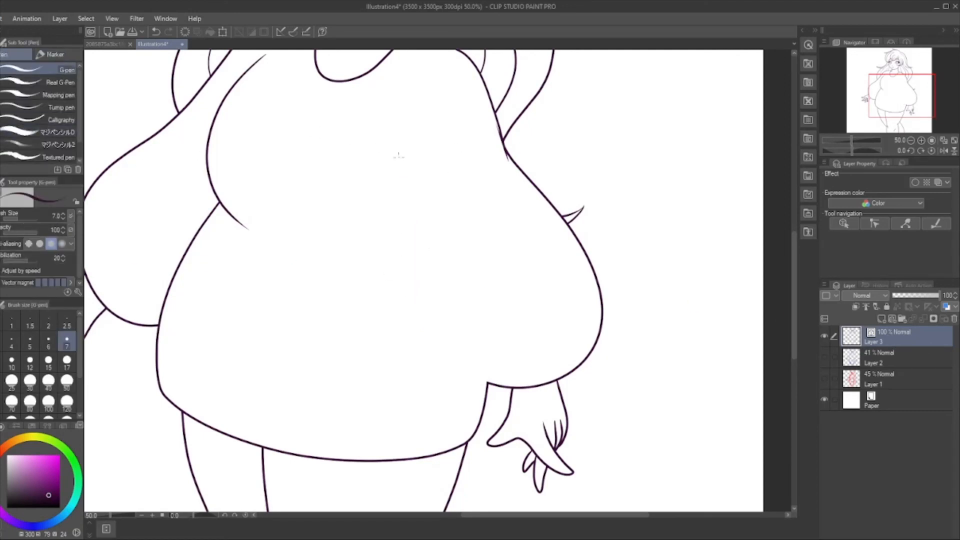
click(823, 355)
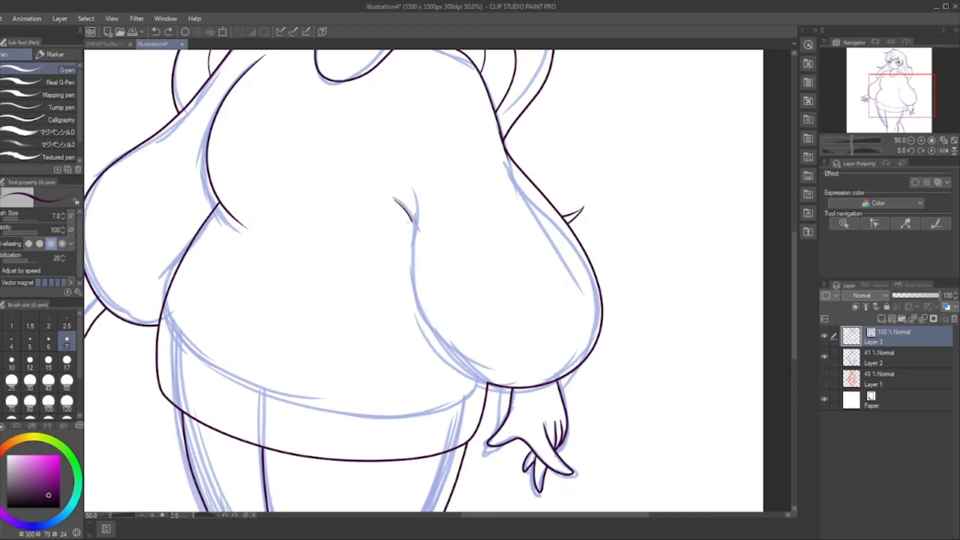
key(ctrl+z)
key(bracketright)
scroll(484, 55, up, 1)
scroll(478, 276, down, 3)
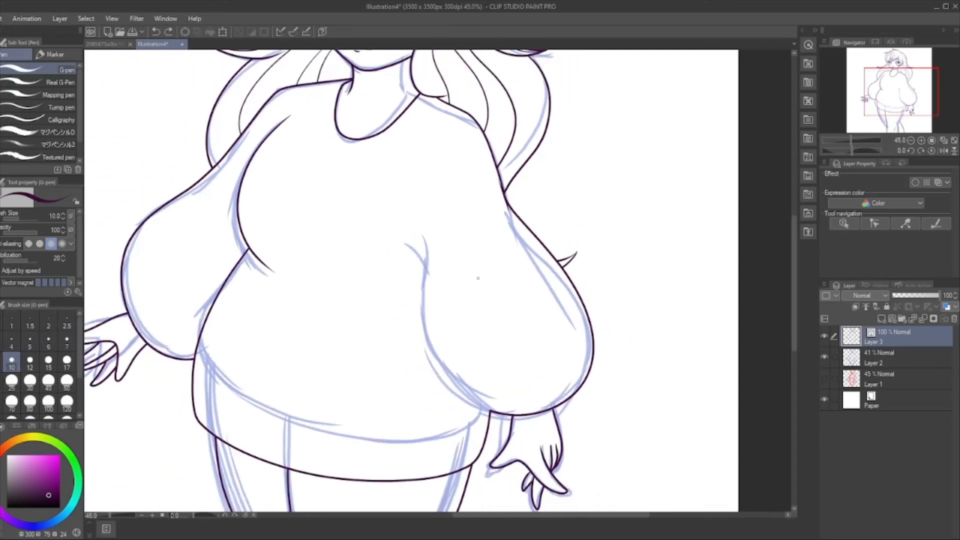
Ink a short fold line running from the right-hand shoulder edge into the top of the sleeve
scroll(433, 326, up, 1)
scroll(470, 206, up, 2)
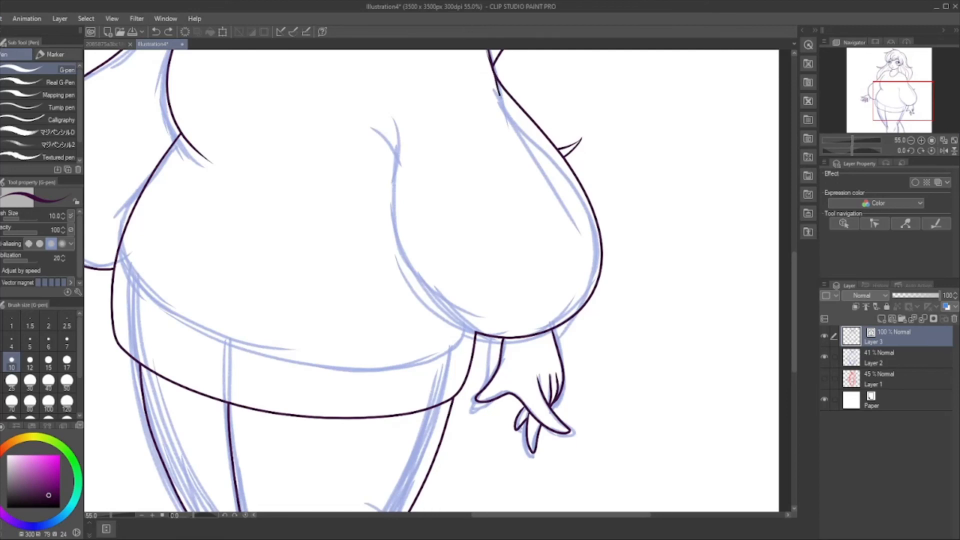
scroll(515, 125, down, 3)
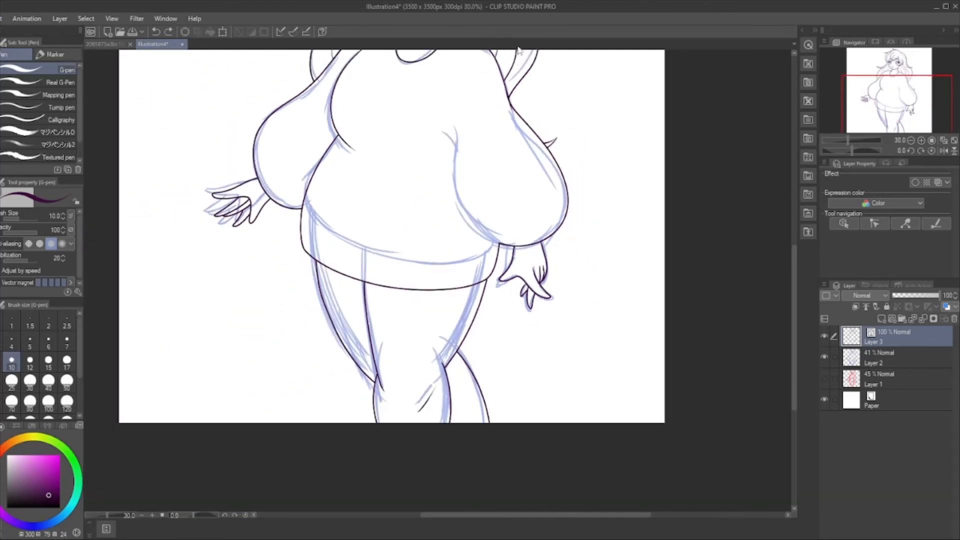
scroll(521, 75, up, 1)
scroll(520, 70, up, 3)
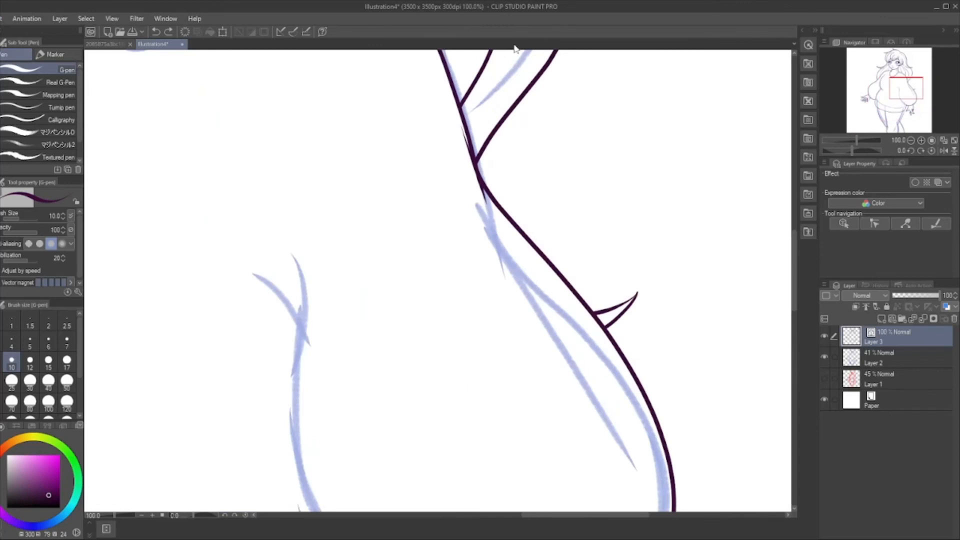
drag(465, 125, 502, 233)
scroll(528, 110, down, 4)
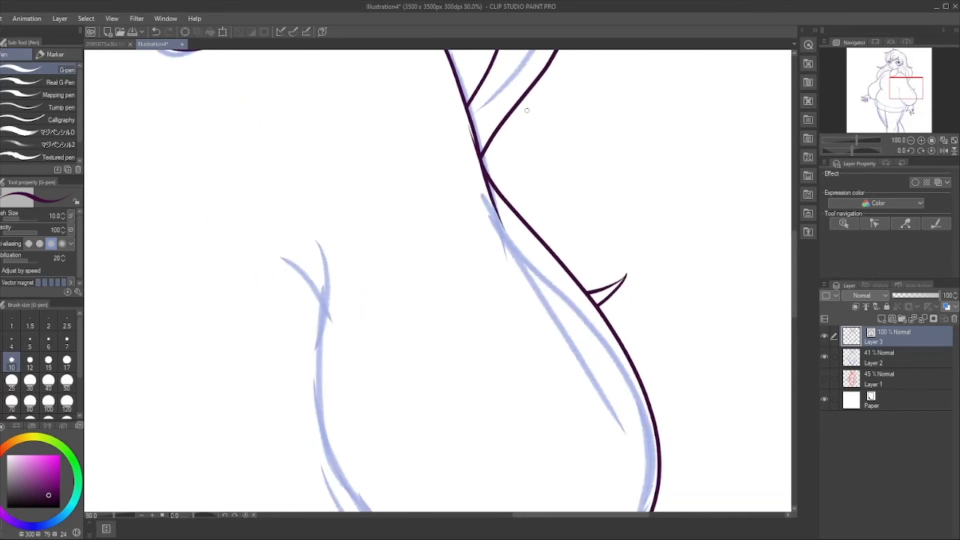
Ink the inner contour of the right-hand sleeve over the sketch and add a short diagonal crease branching from it
scroll(469, 258, up, 2)
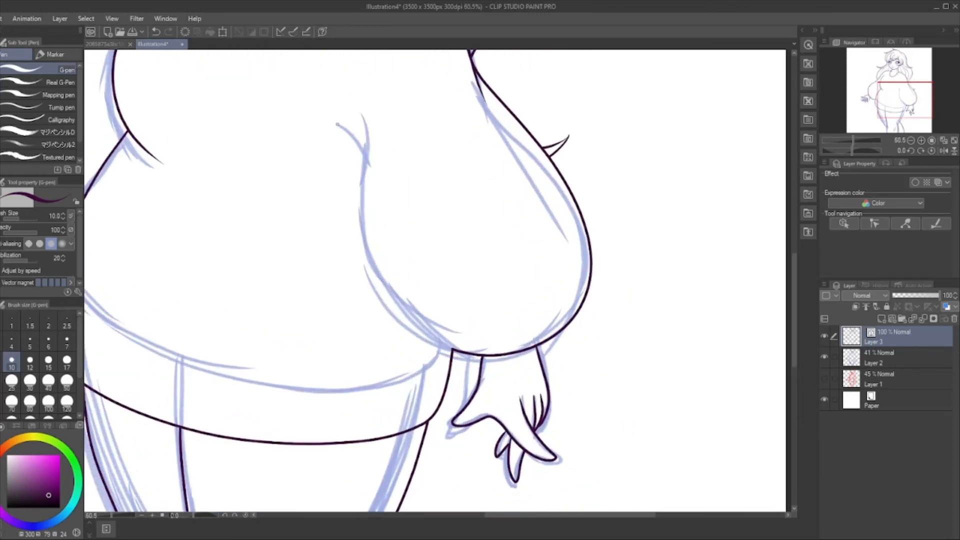
mouse_move(345, 130)
mouse_down()
mouse_move(358, 148)
mouse_move(365, 258)
mouse_move(399, 324)
mouse_up()
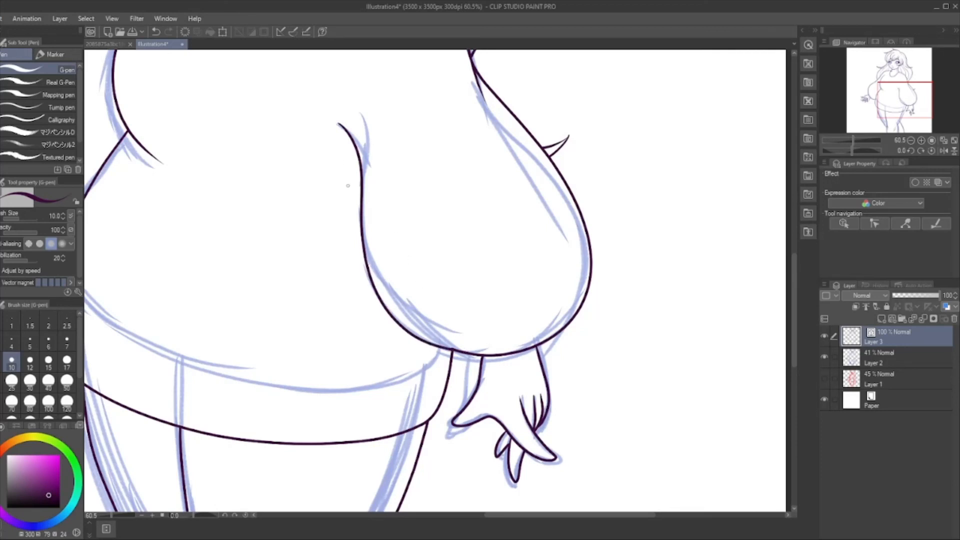
key(ctrl+z)
drag(364, 203, 330, 159)
Hide the blue sketch layer and view the line art of the whole figure
key(e)
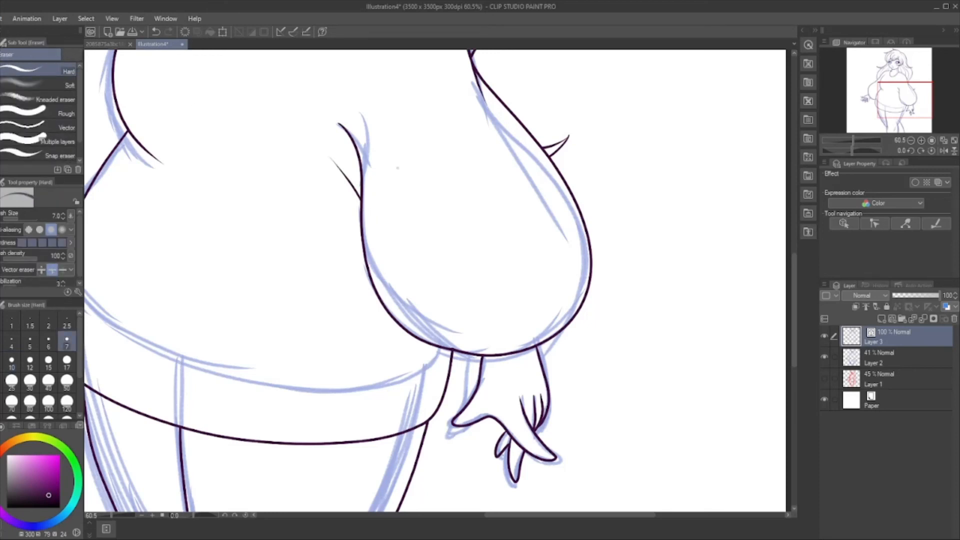
scroll(448, 156, down, 6)
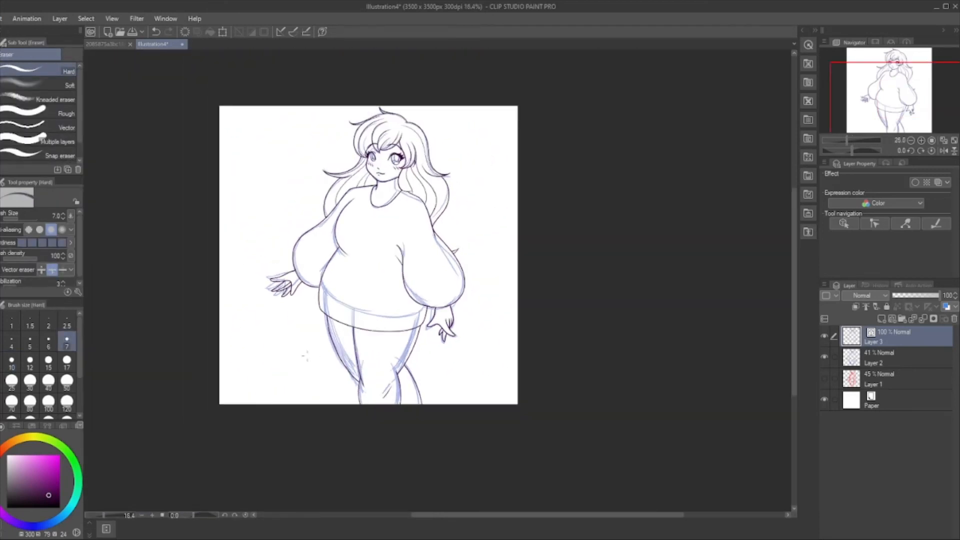
scroll(507, 275, up, 2)
scroll(501, 275, down, 2)
scroll(305, 160, up, 2)
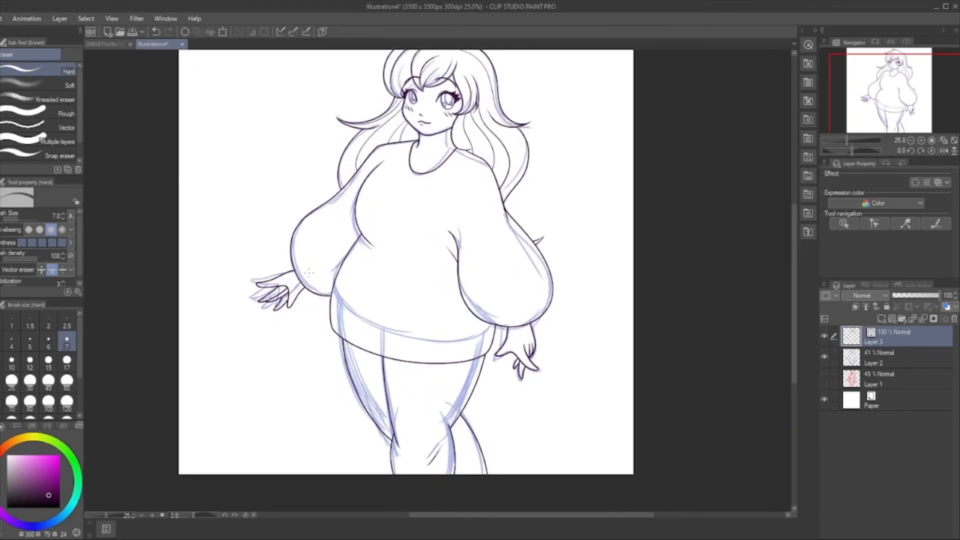
scroll(285, 126, down, 1)
scroll(271, 105, up, 1)
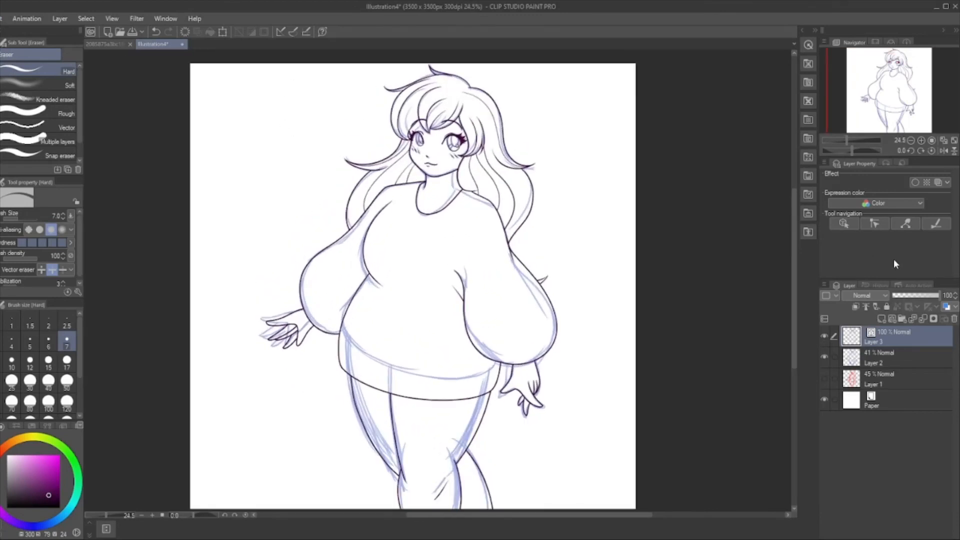
click(825, 357)
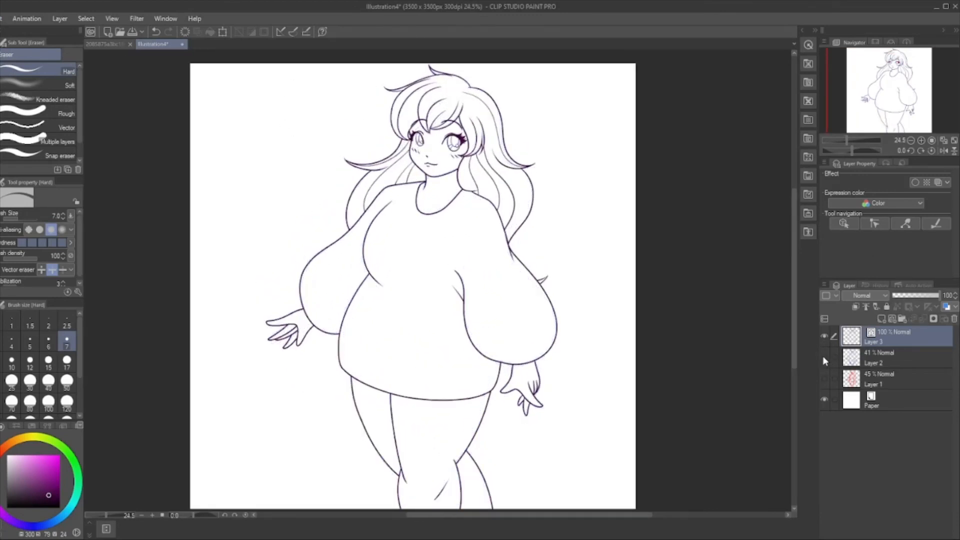